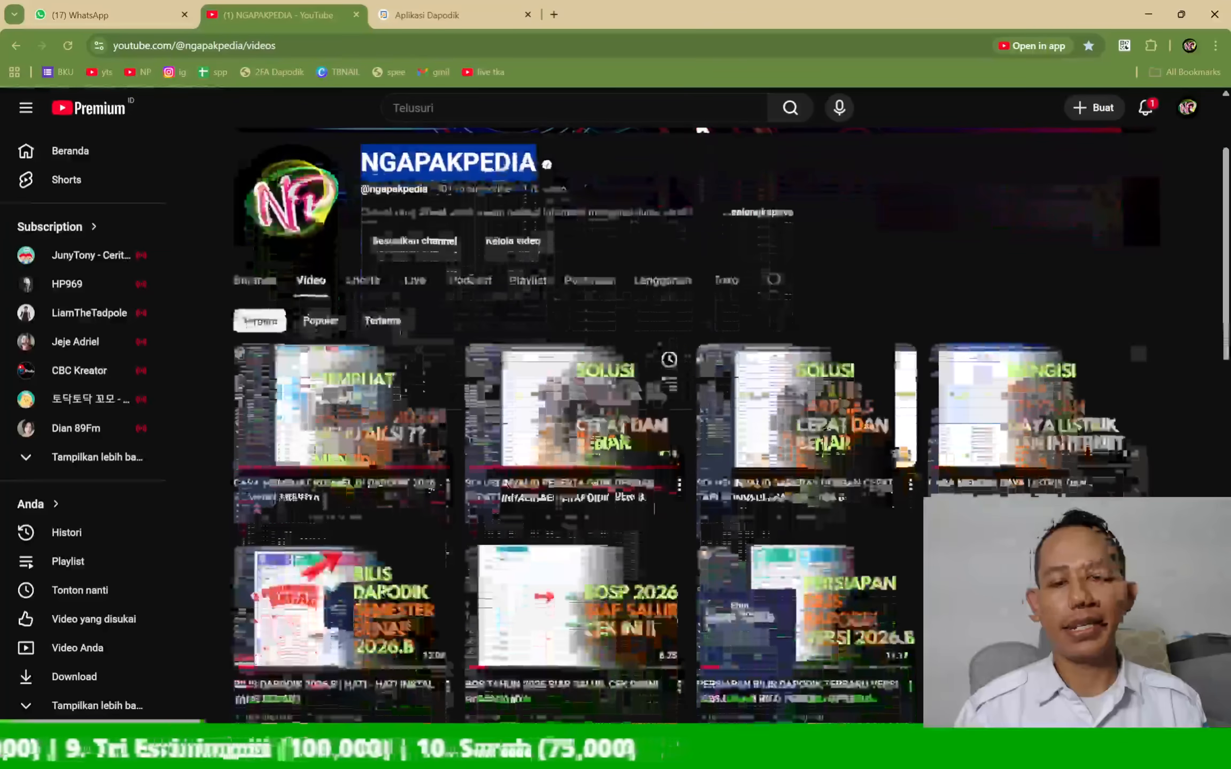
- Look through the newest uploads about Dapodik 2026 B on the NGAPAKPEDIA YouTube channel
click(470, 15)
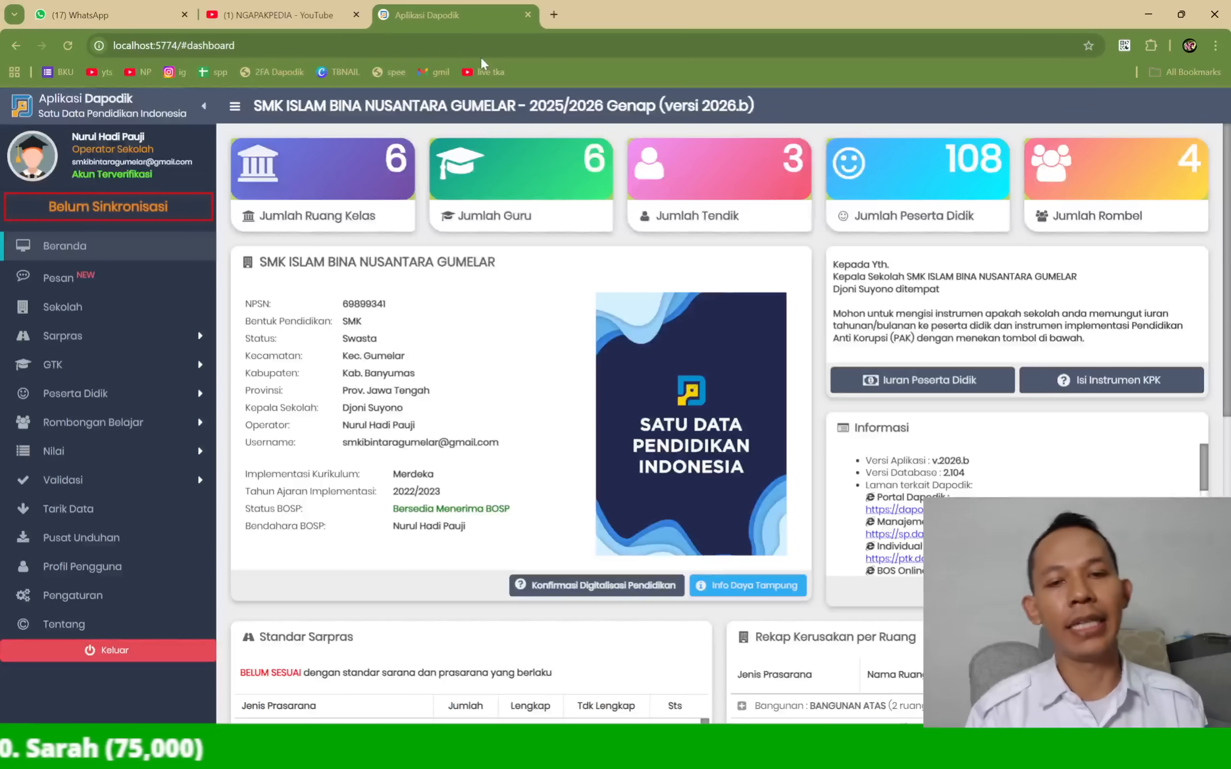
click(310, 11)
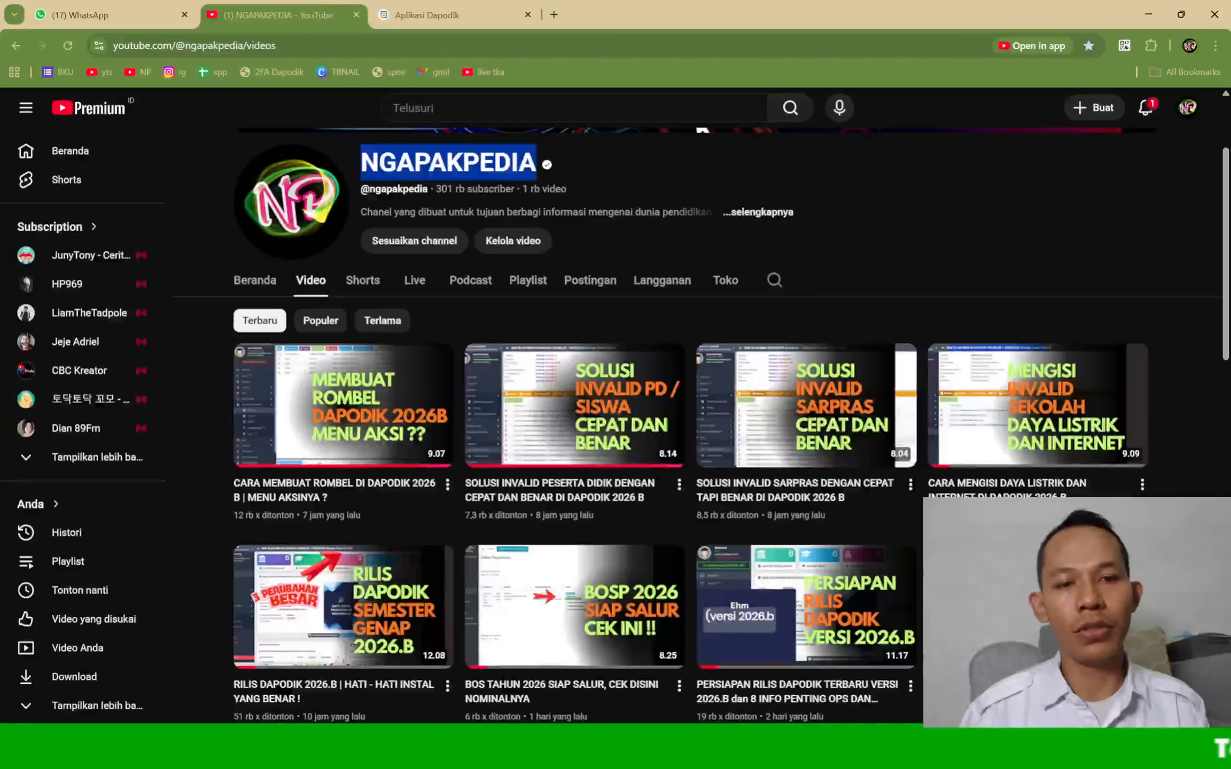
scroll(640, 251, down, 1)
mouse_move(338, 546)
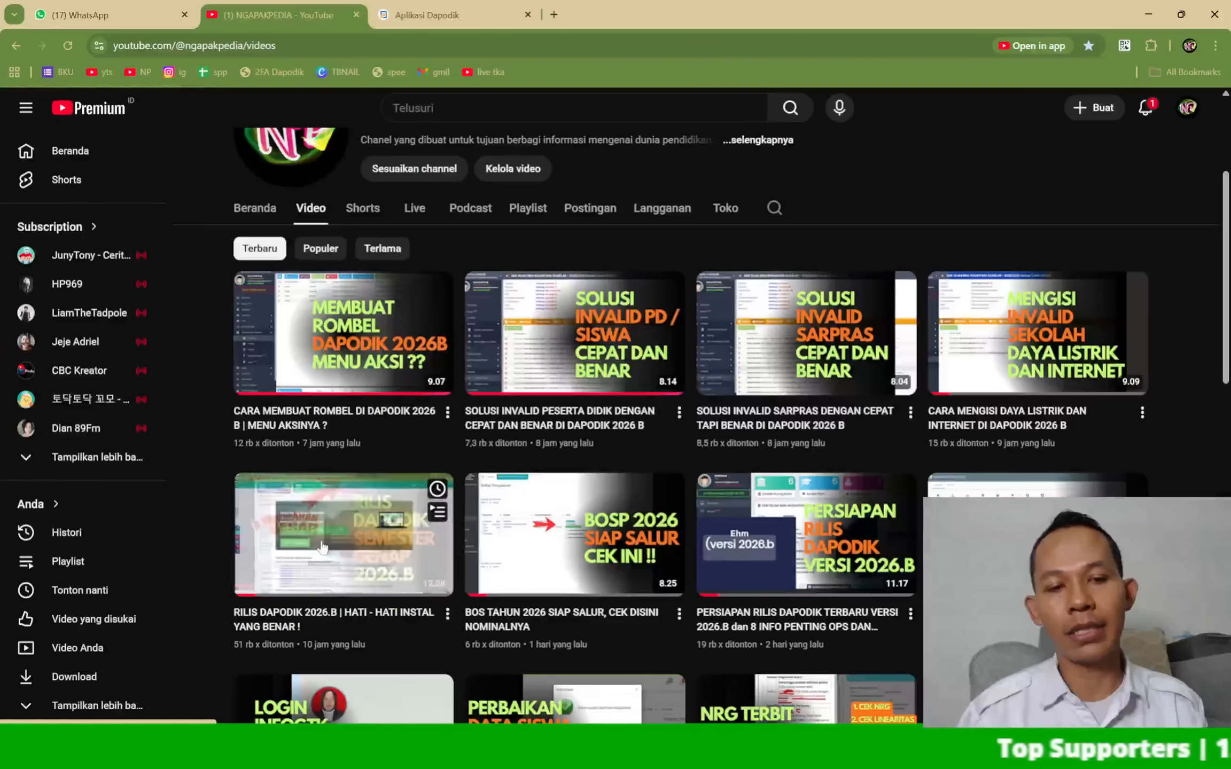
mouse_move(1002, 351)
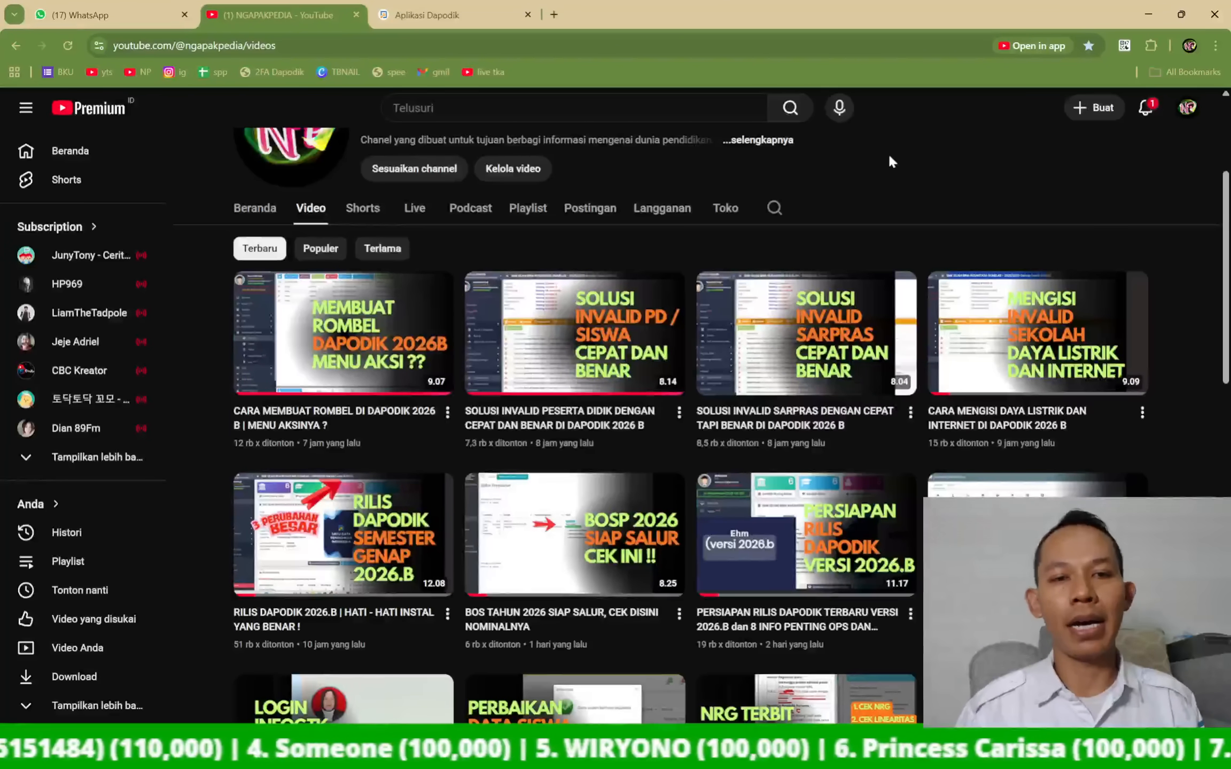
scroll(887, 152, up, 4)
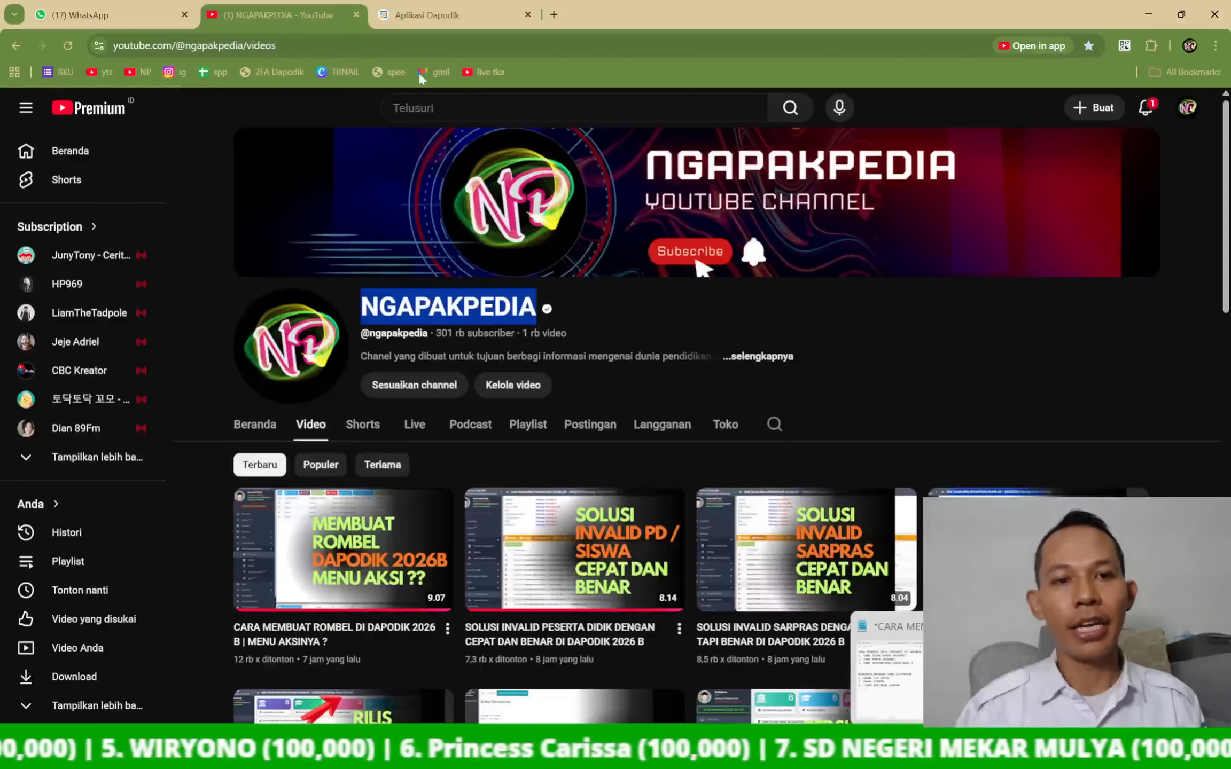
- Switch to Aplikasi Dapodik, open the school data and show the Internet records in an enlarged Data Rinci Sekolah area
click(427, 15)
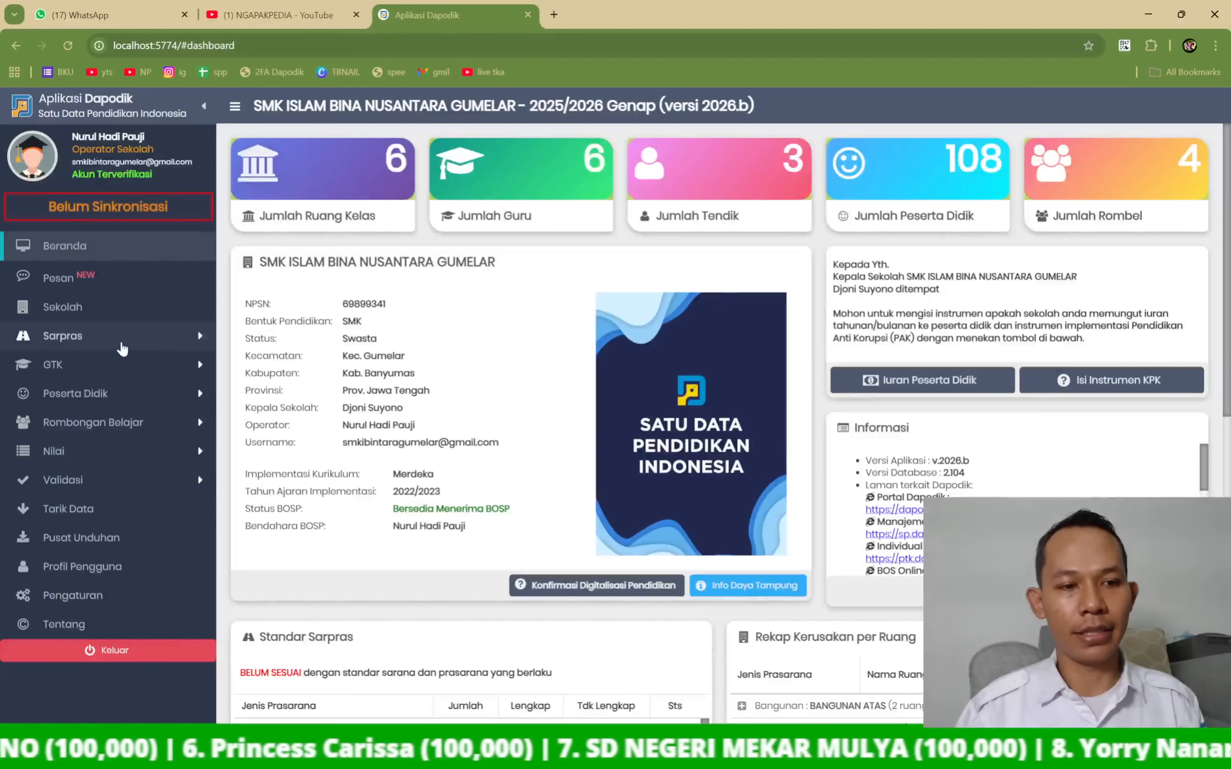
click(110, 309)
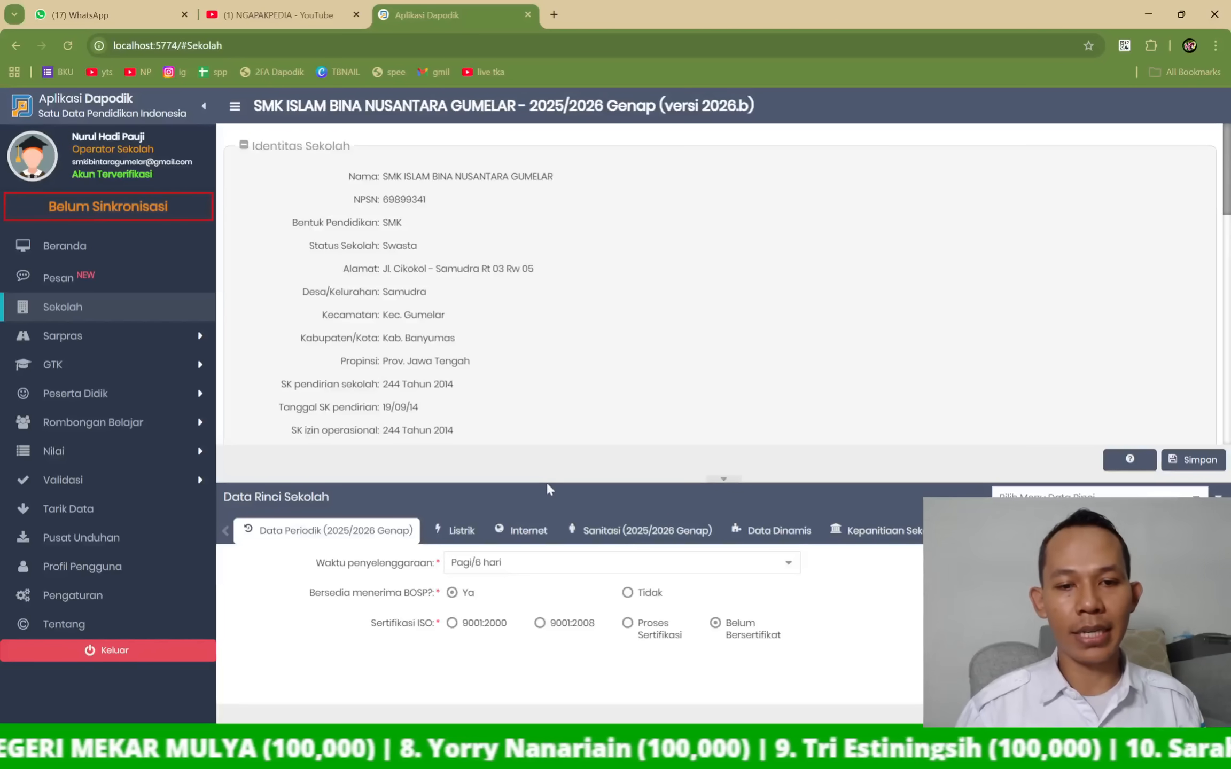
drag(551, 475, 545, 353)
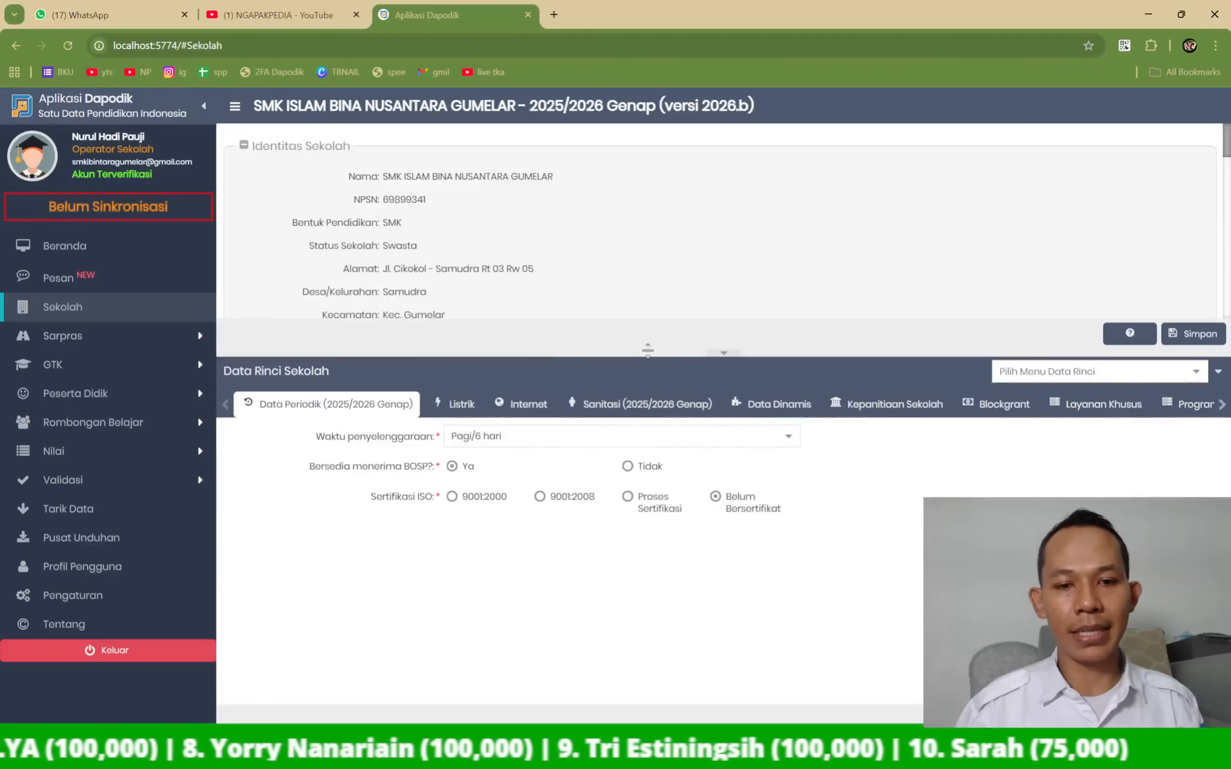
click(527, 404)
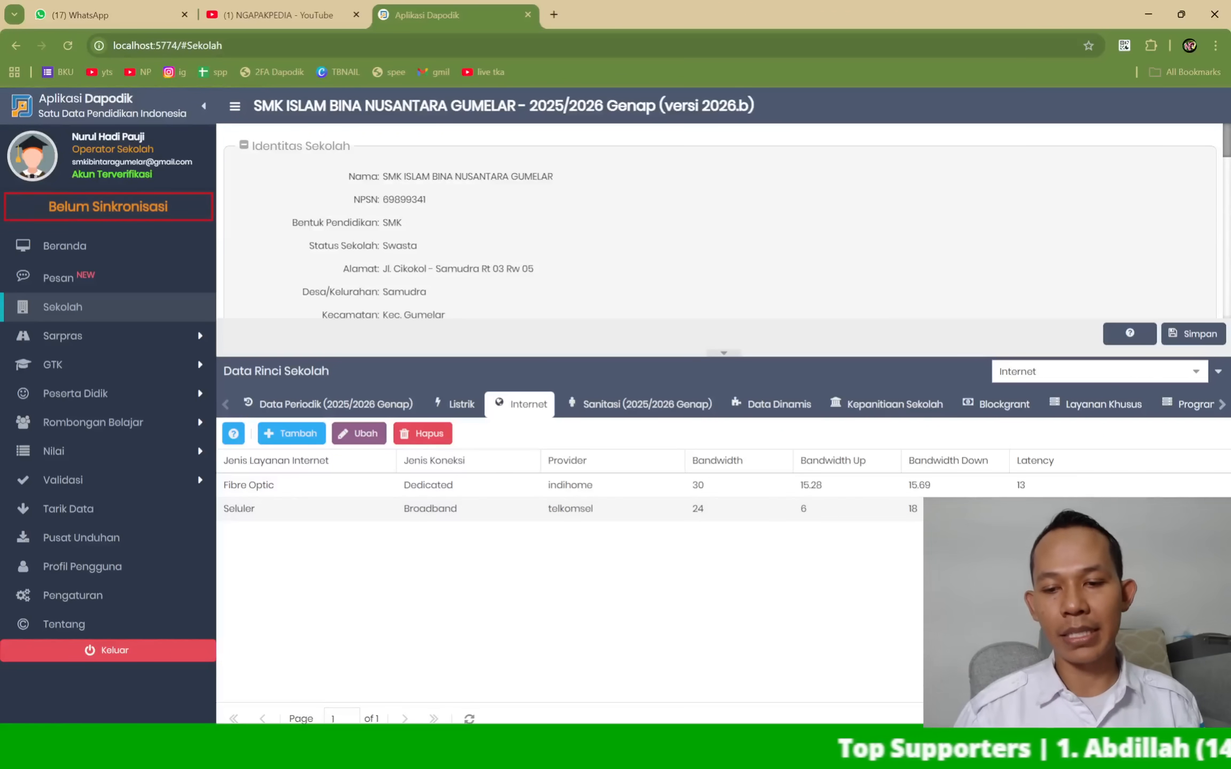
- Switch to YouTube and look through the NGAPAKPEDIA channel's newest live streams
key(alt+Tab)
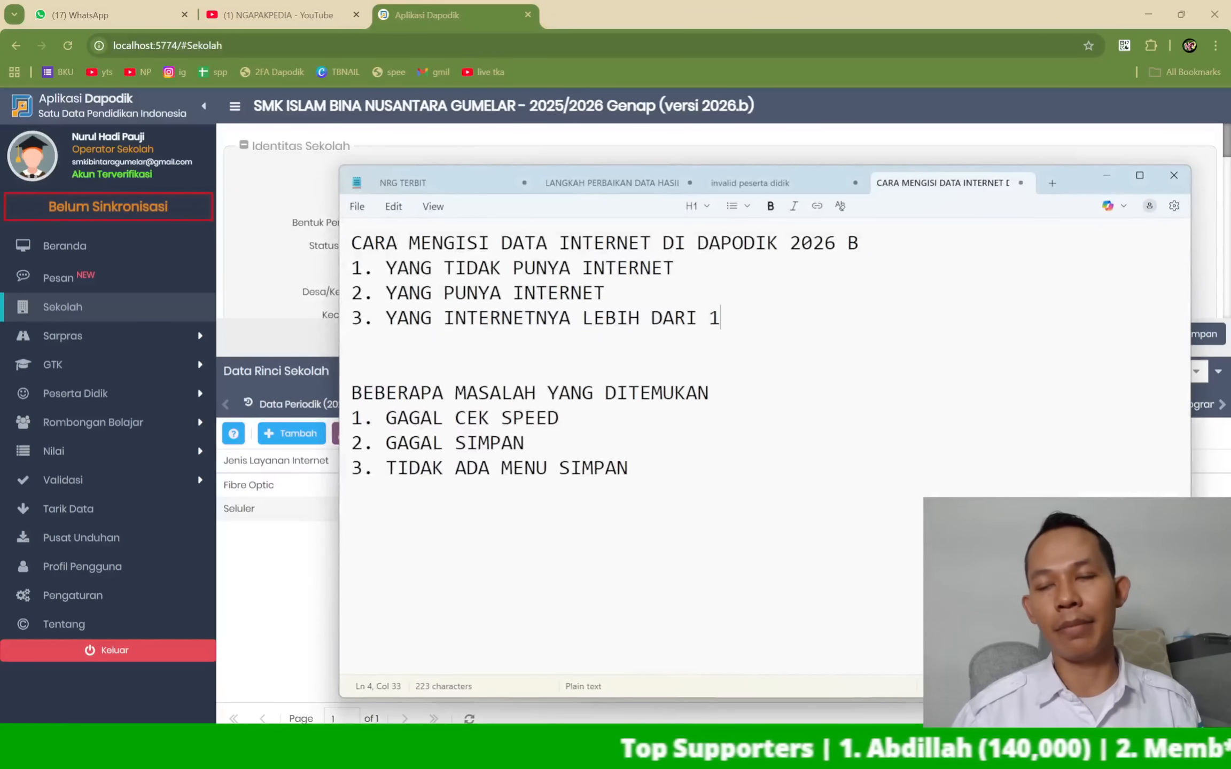
click(278, 8)
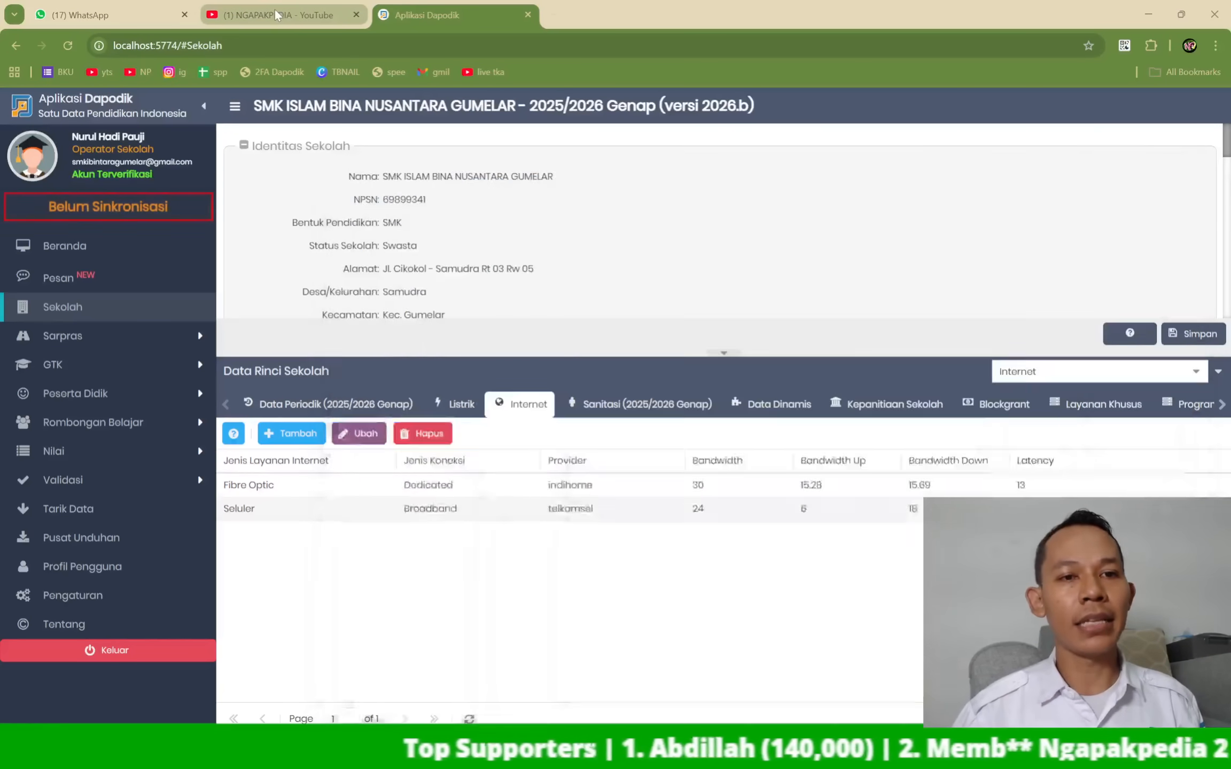
click(417, 424)
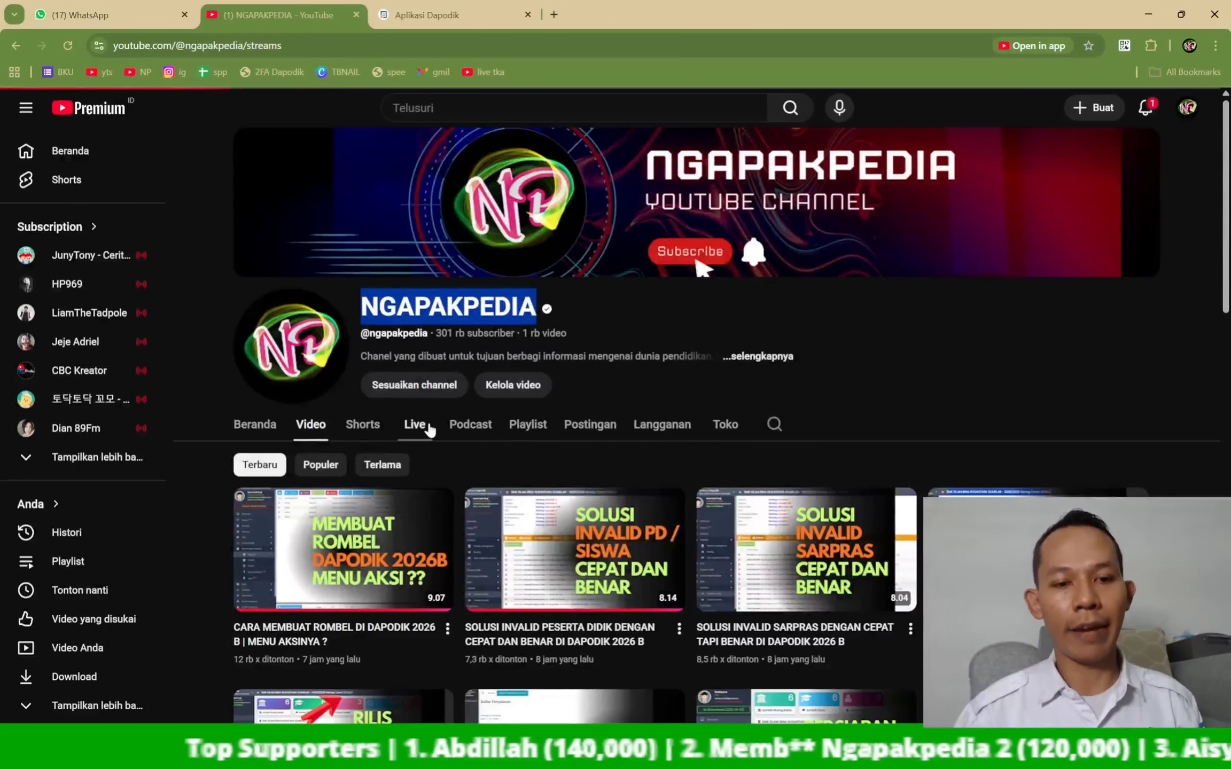
scroll(431, 430, down, 1)
scroll(429, 426, down, 2)
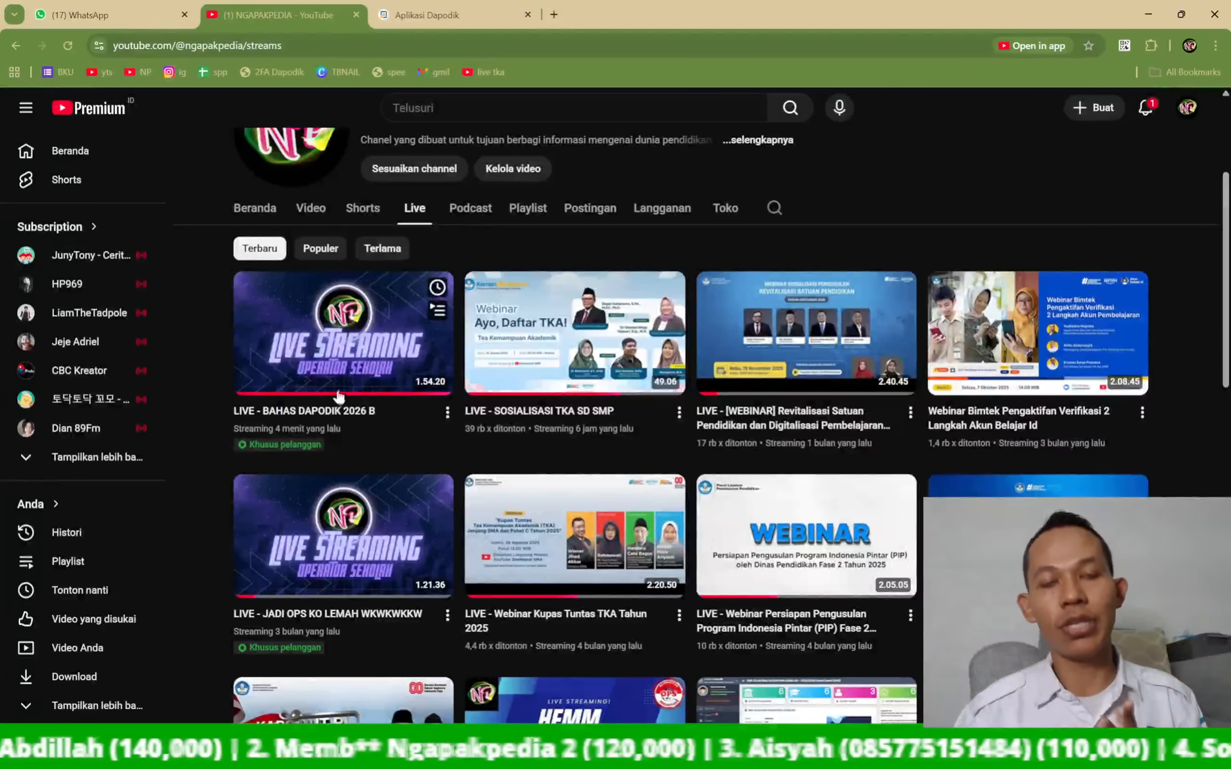
scroll(702, 269, up, 4)
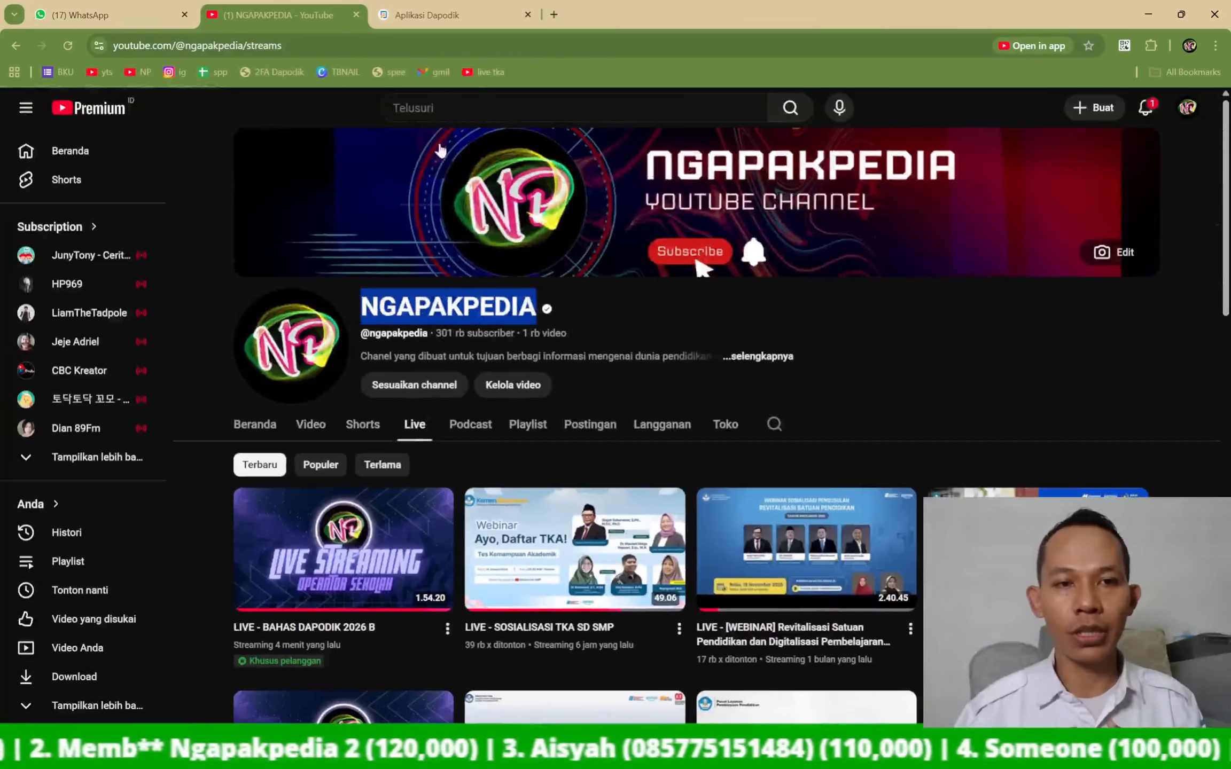
- Switch to the Notepad notes on filling in internet data and add a "-" line beneath each of the three internet cases
click(460, 20)
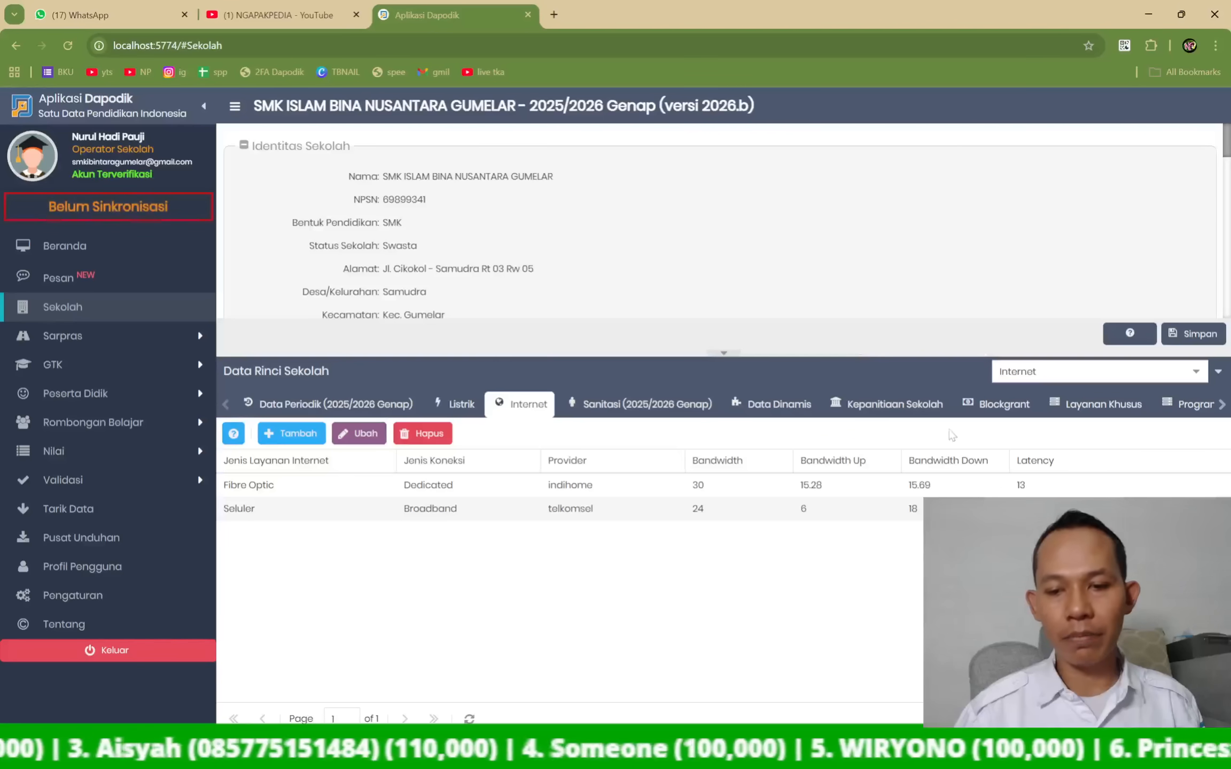
key(alt+Tab)
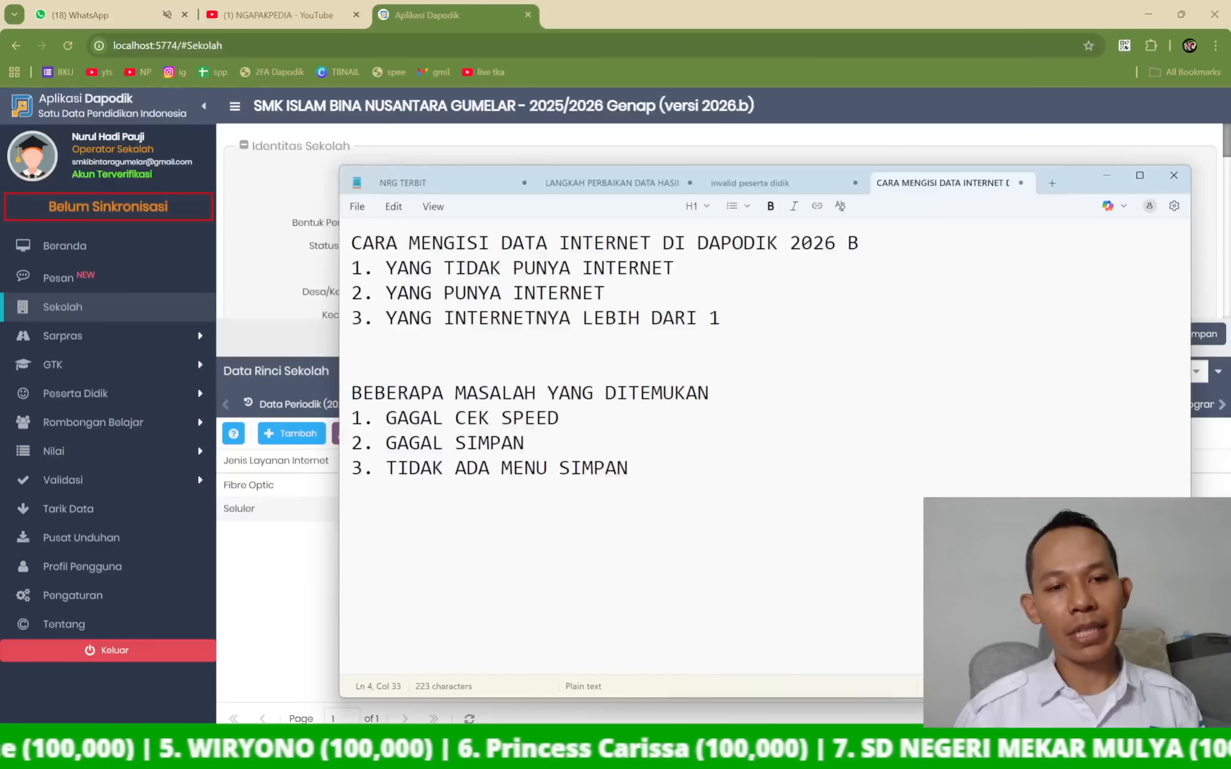
click(342, 254)
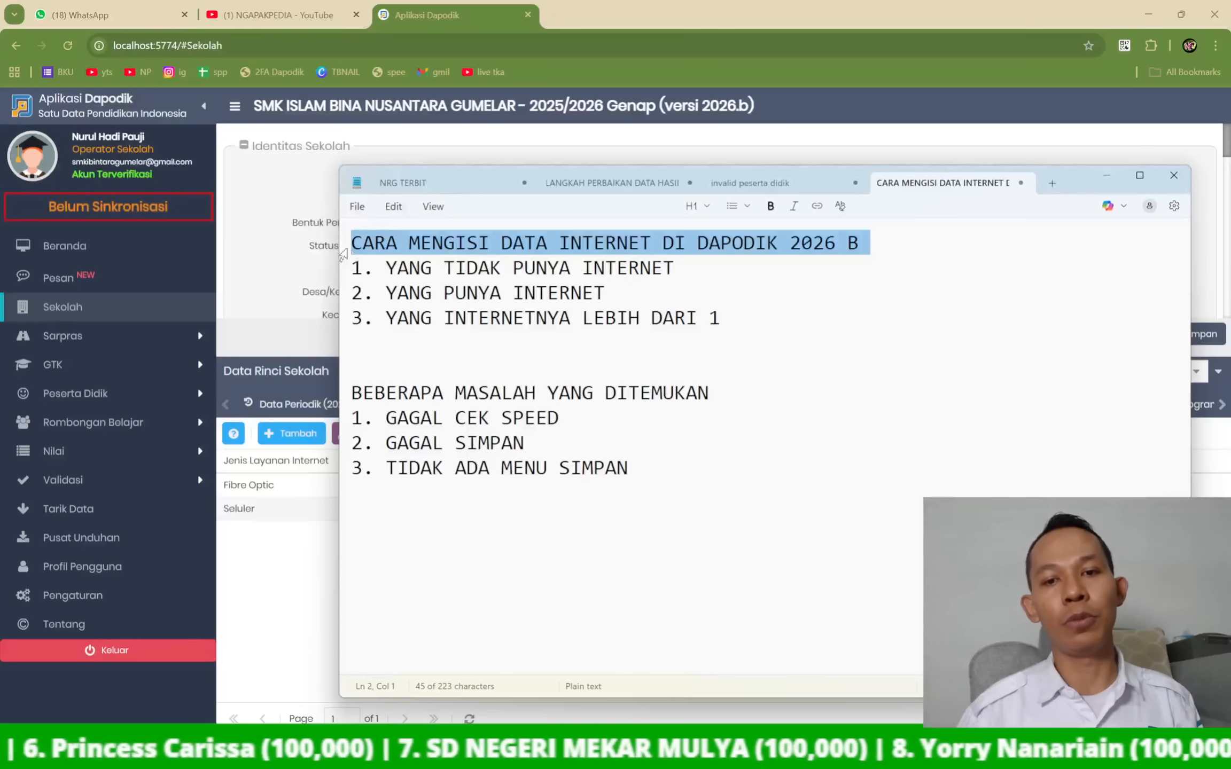
click(676, 268)
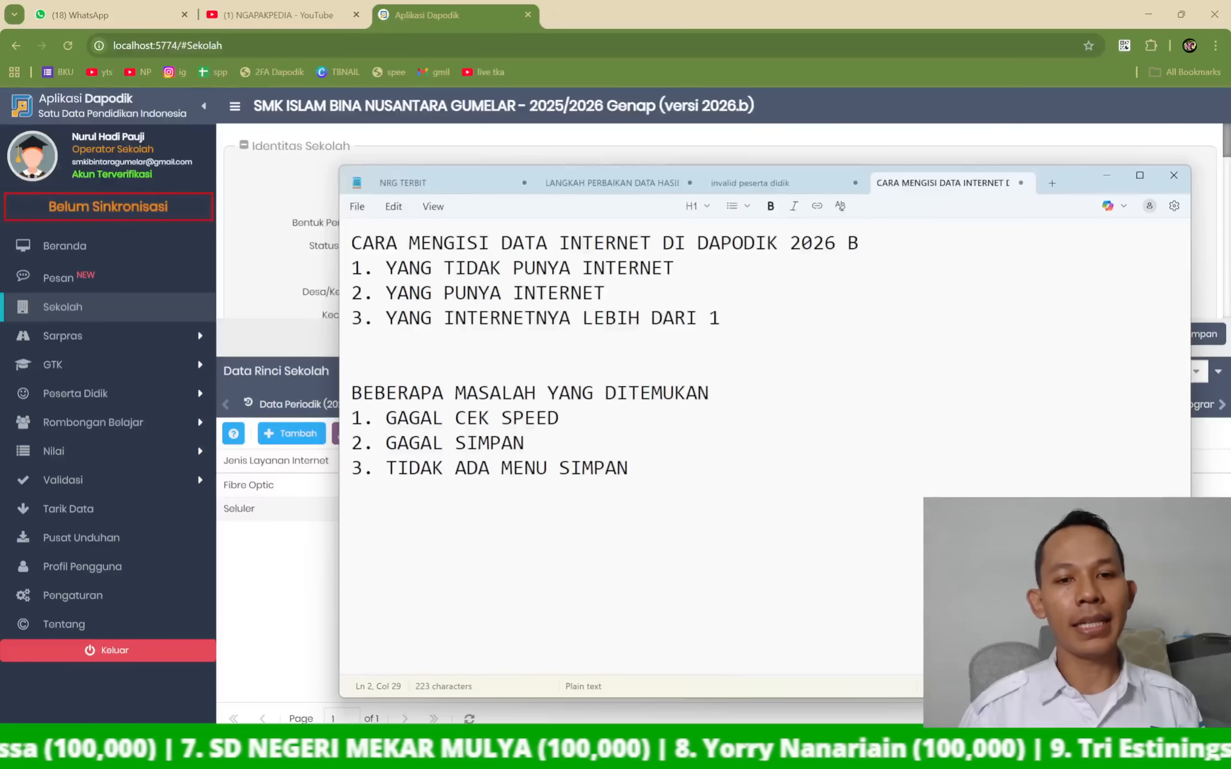
key(Return)
text(-)
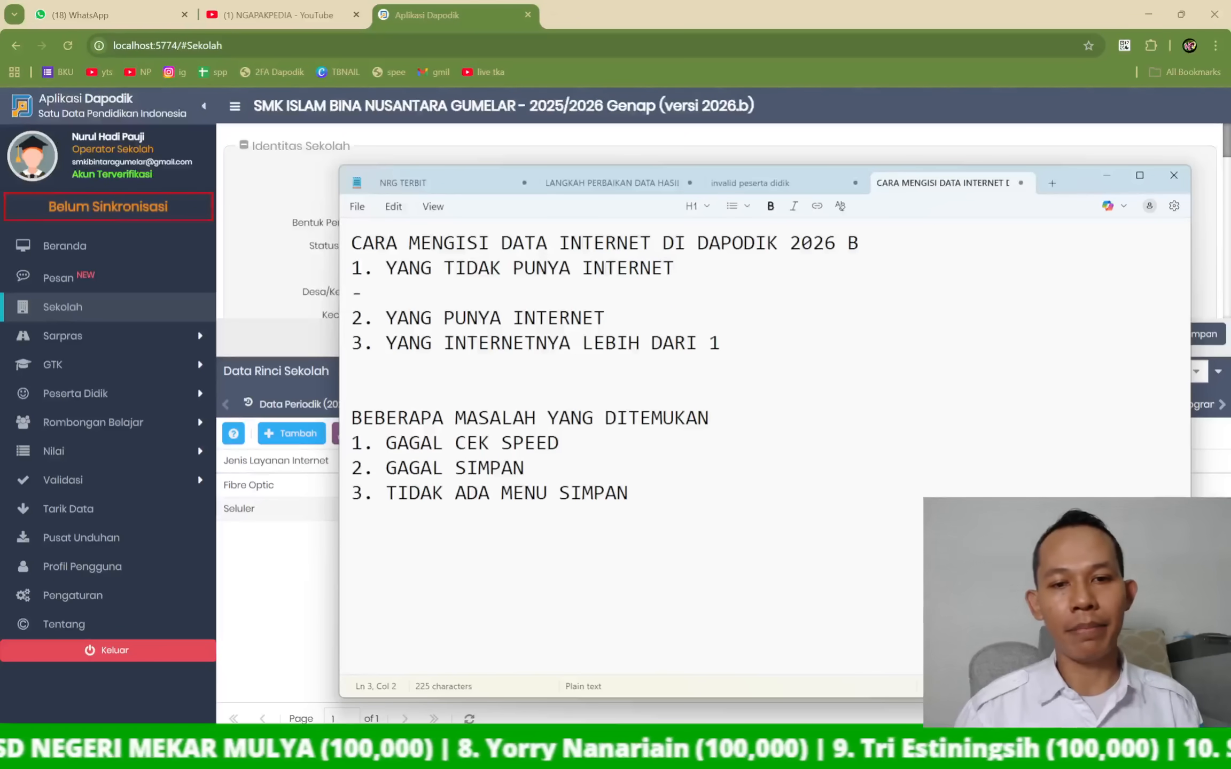
key(Return)
text(-)
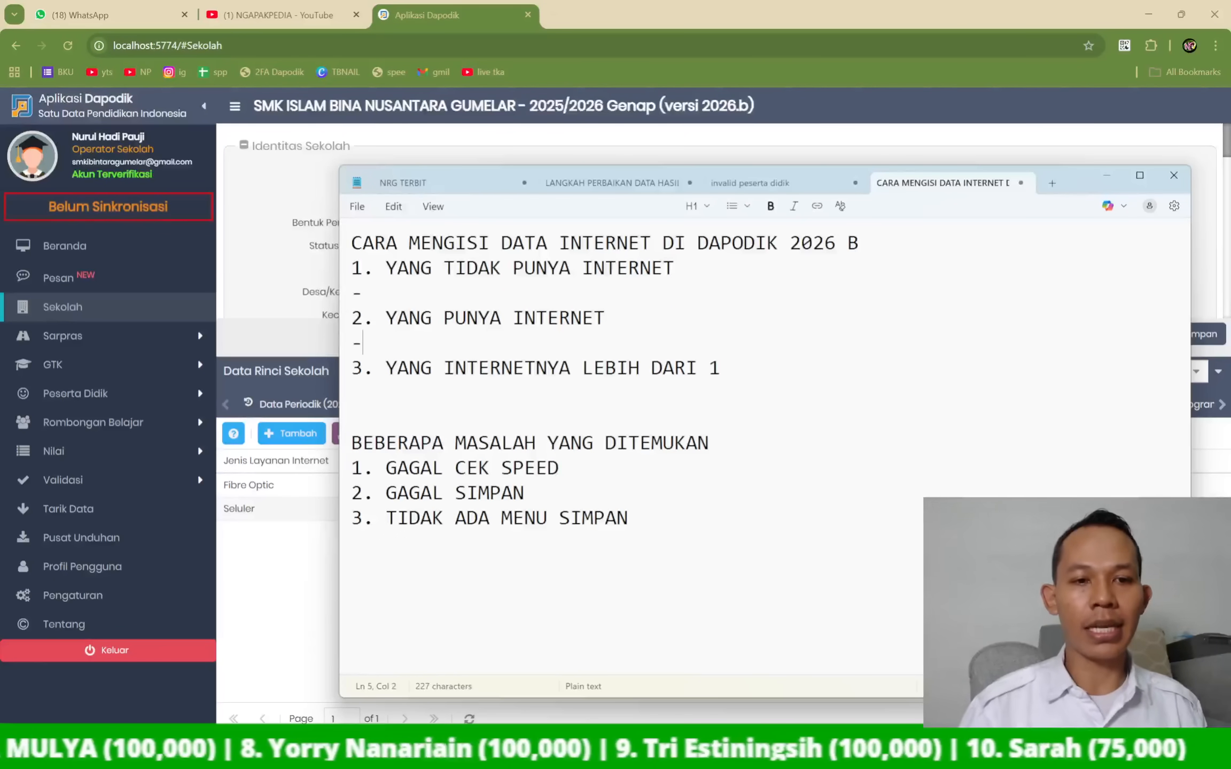
key(Return)
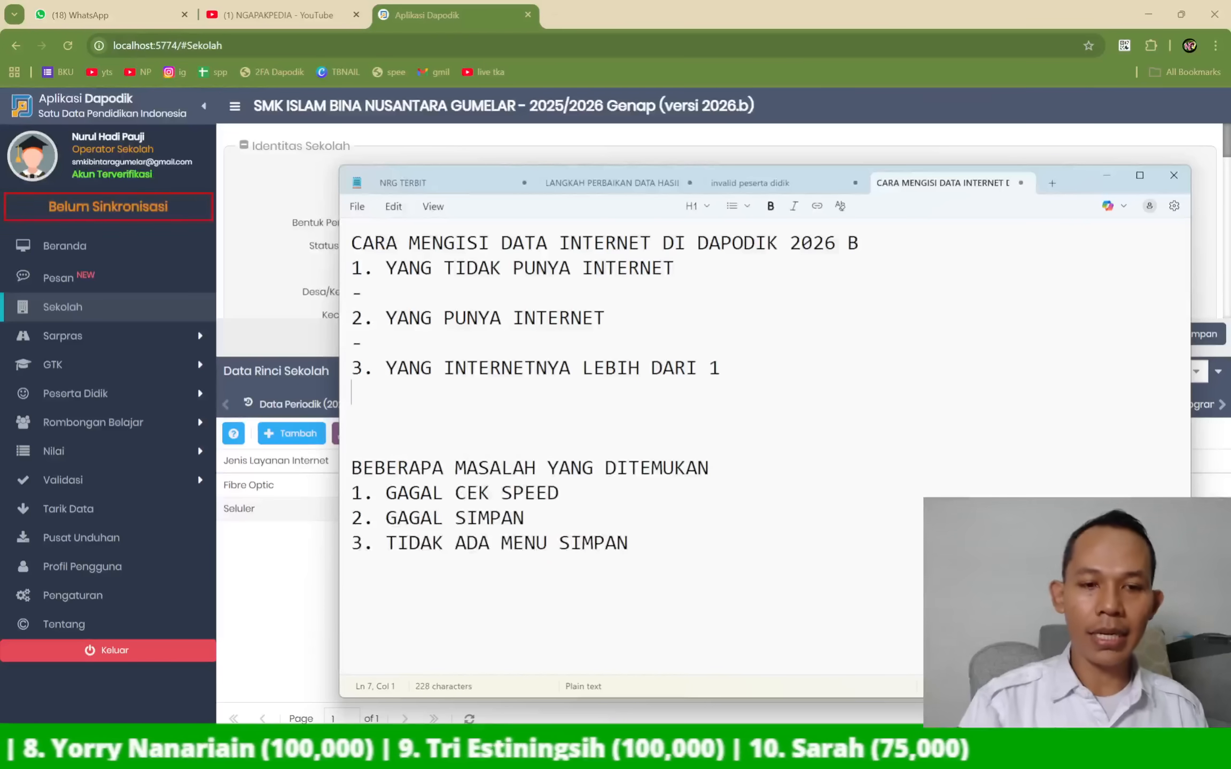
text(-)
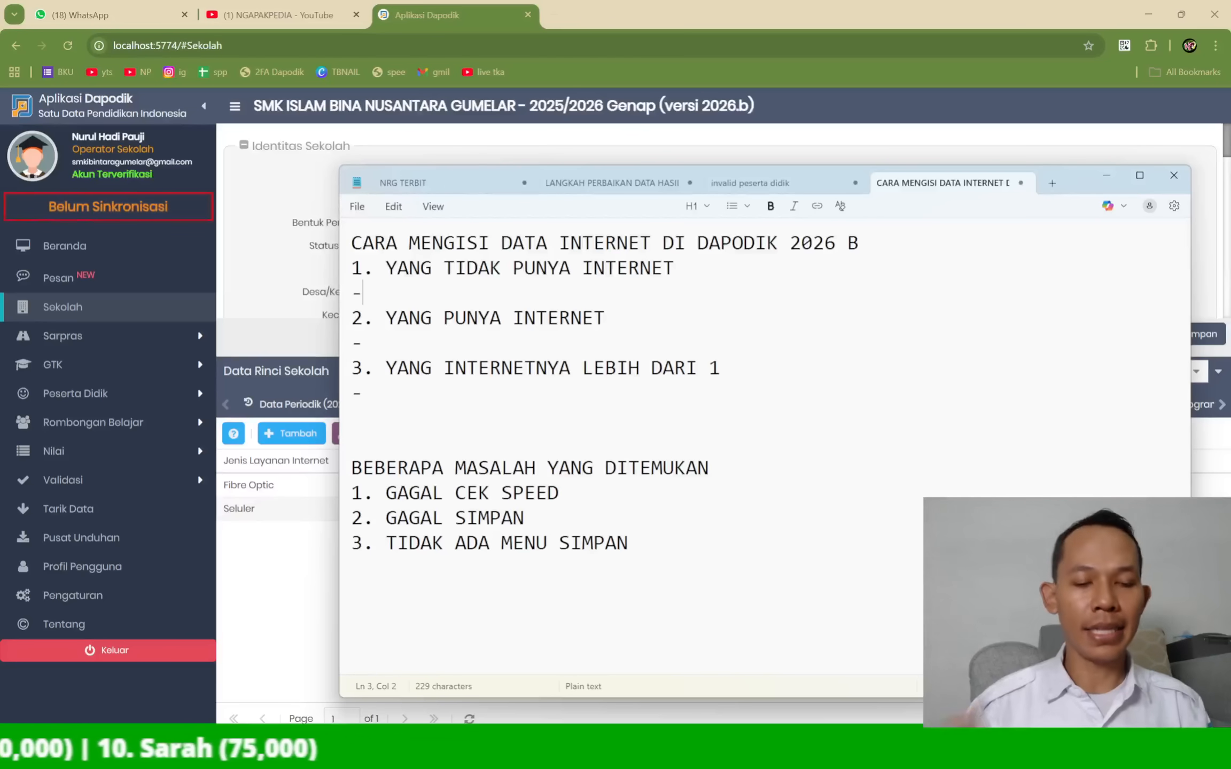
- Write "TIDAK MUNGKIN TIDAK ADA JARINGAN ( YAITU TETRING HP )" on the first case's dash line, with a blank line below it
key(Return)
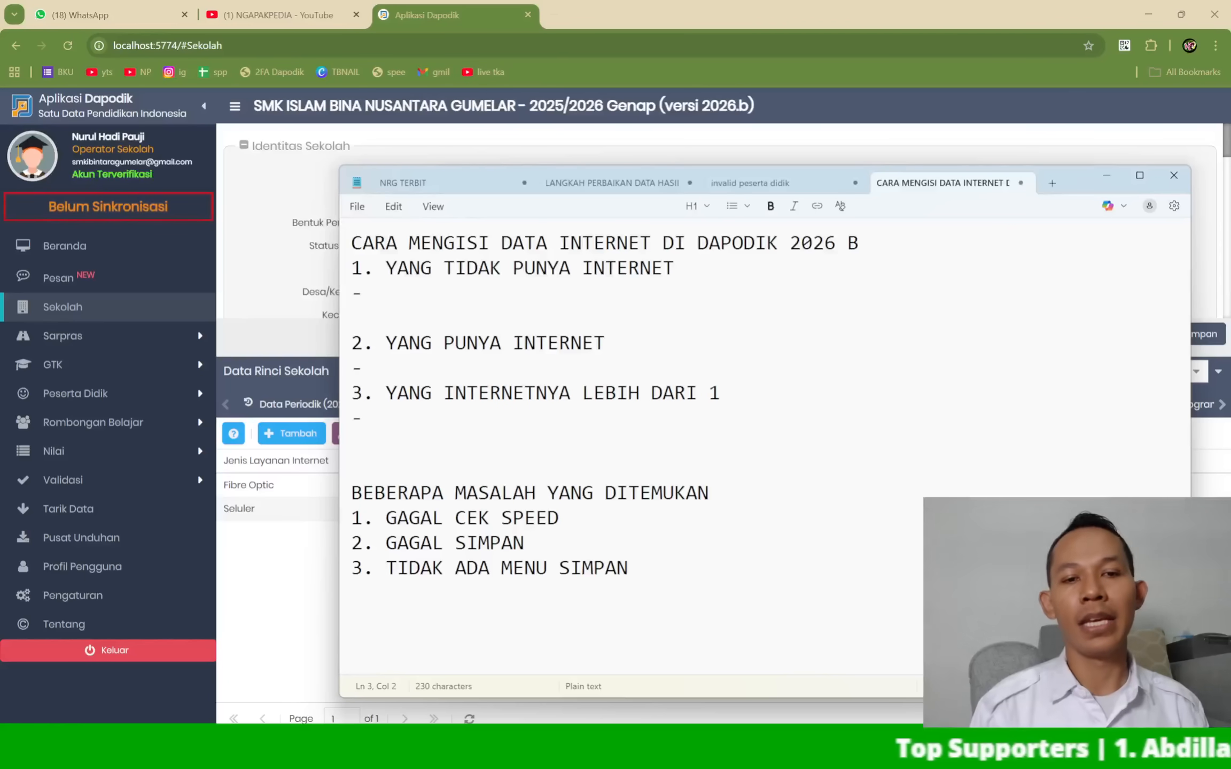
text(TID)
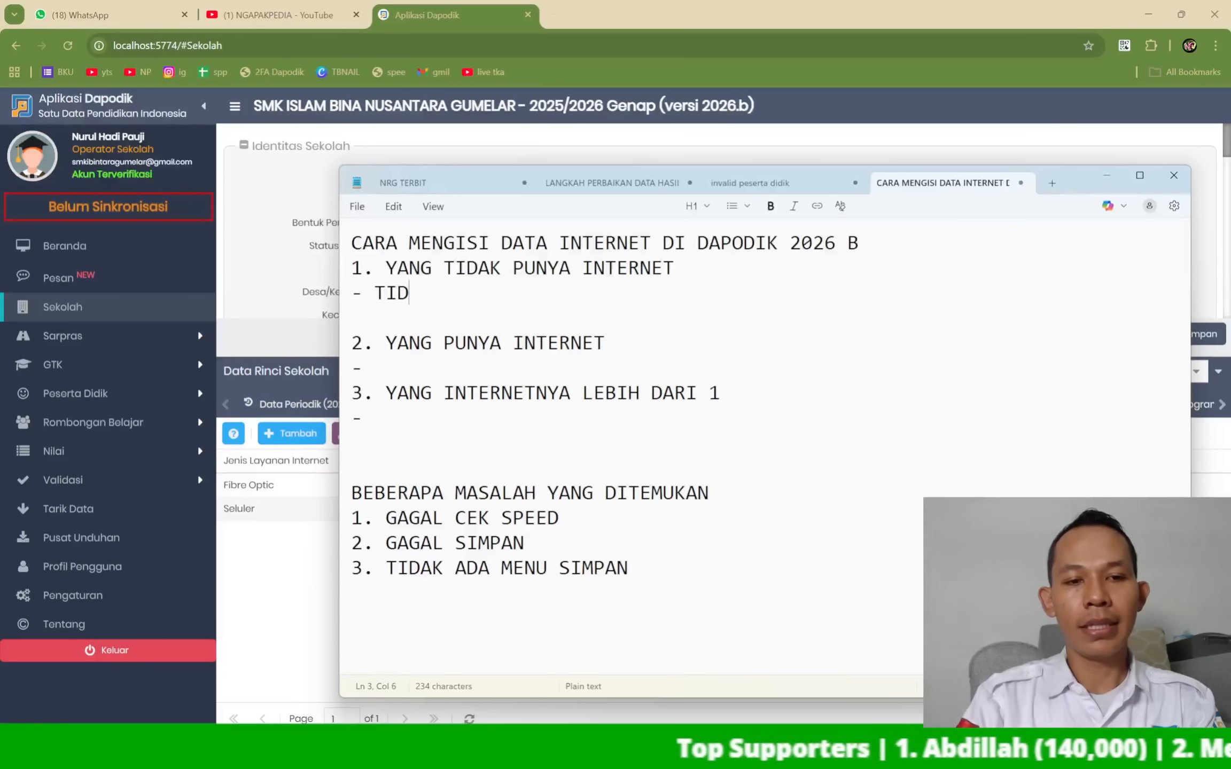
text(AK MUNGKIN TID)
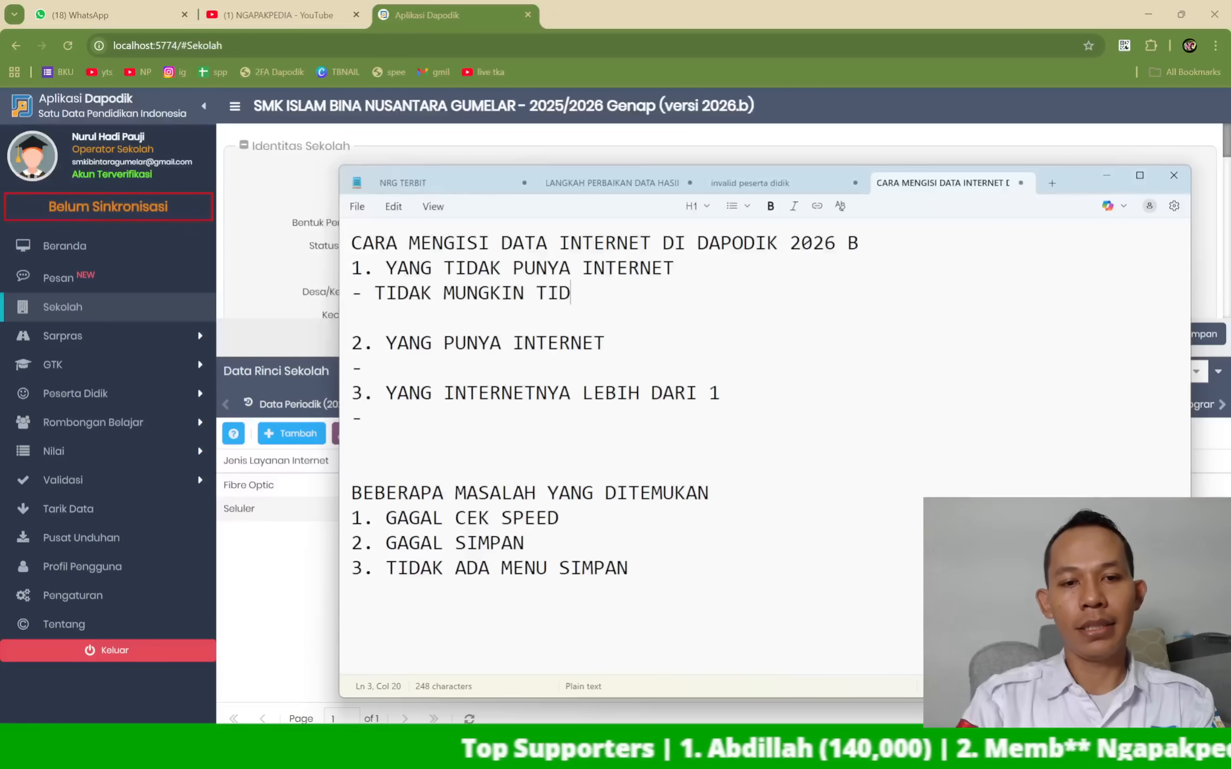
text(AK ADA JARINGAN)
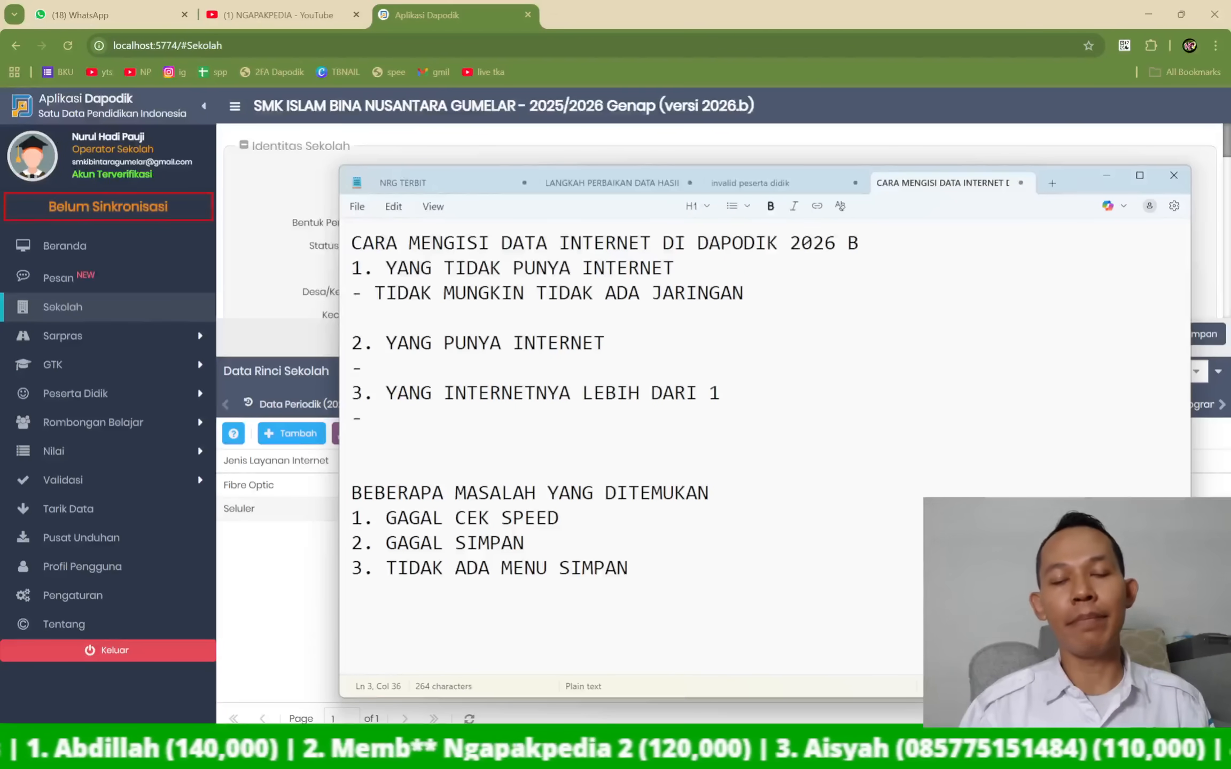
text( ( YA)
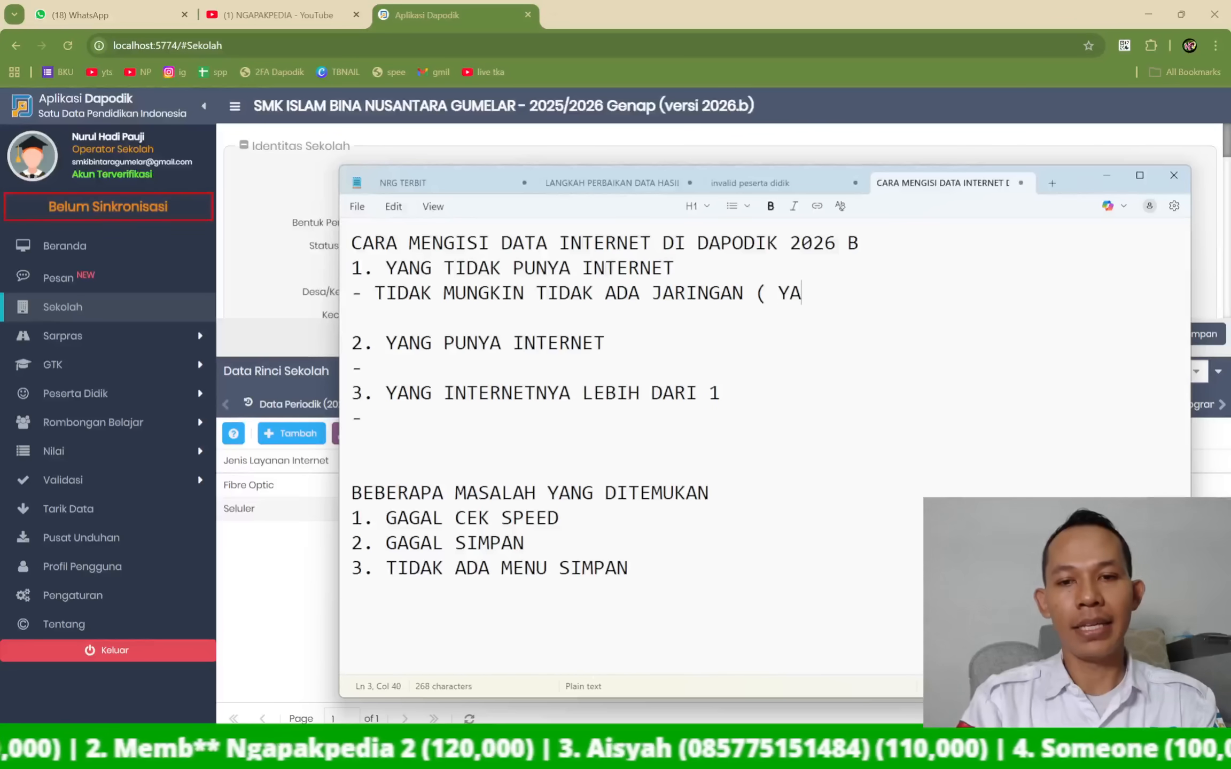
text(ITU TETRING)
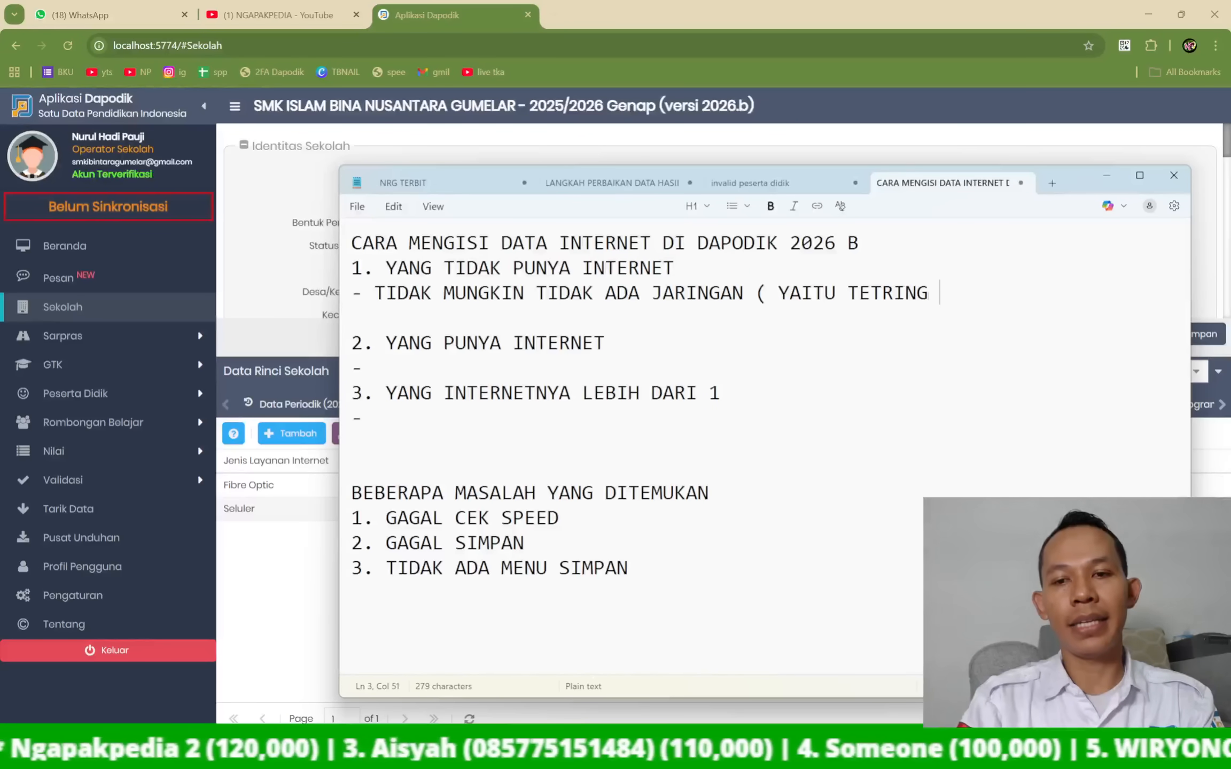
text( HP ))
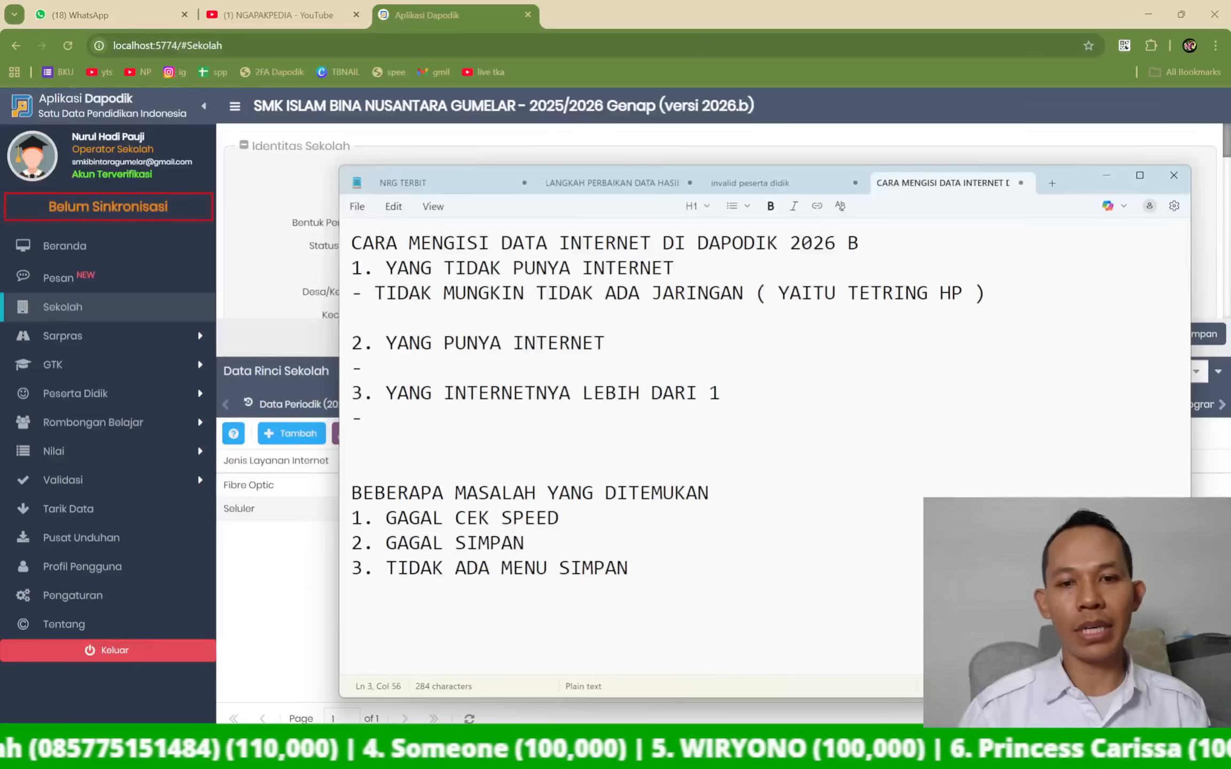
- Append "( WIFI )" to the note line "1. YANG TIDAK PUNYA INTERNET" and highlight that line
text( ( WI)
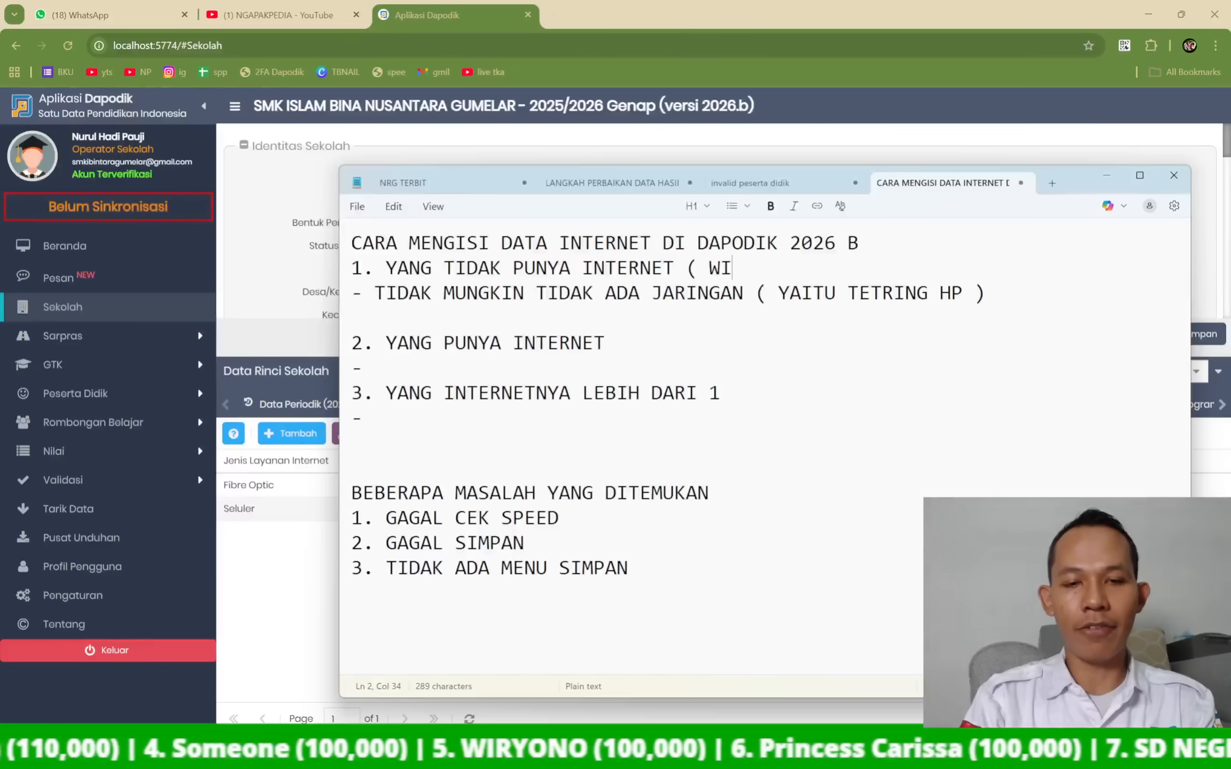
text(FI ))
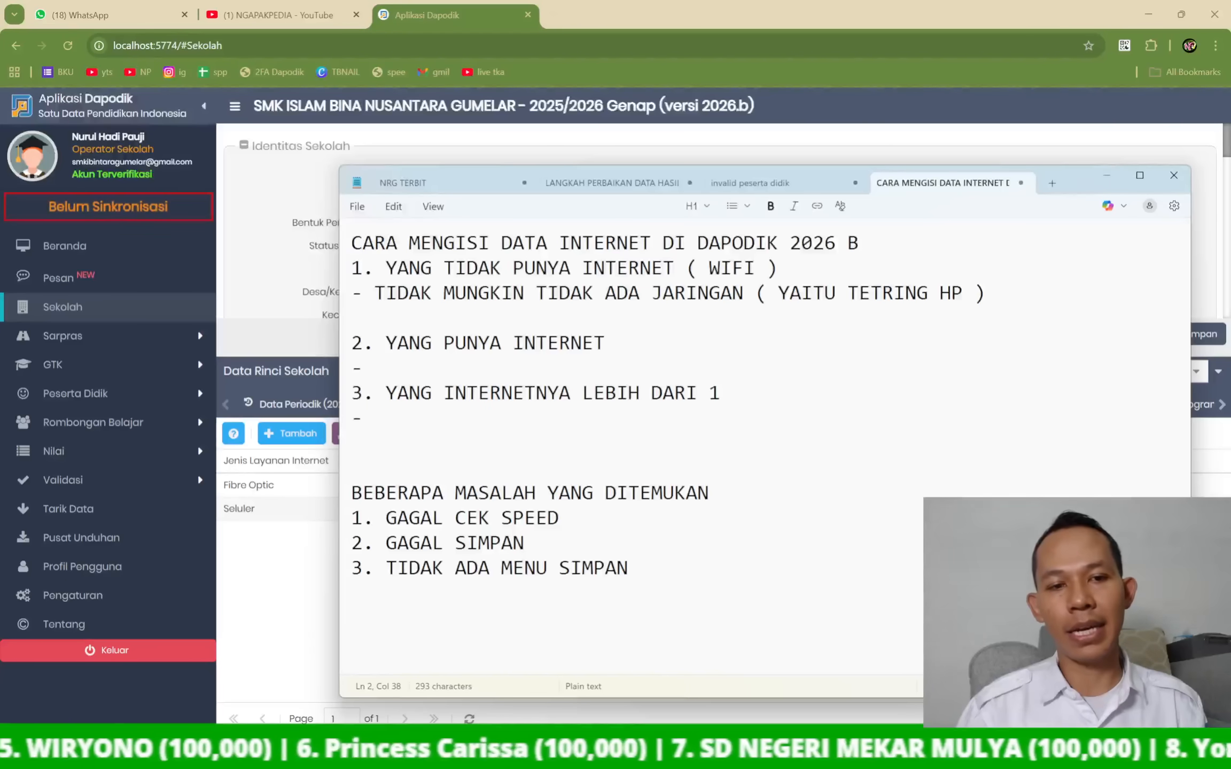
triple_click(342, 274)
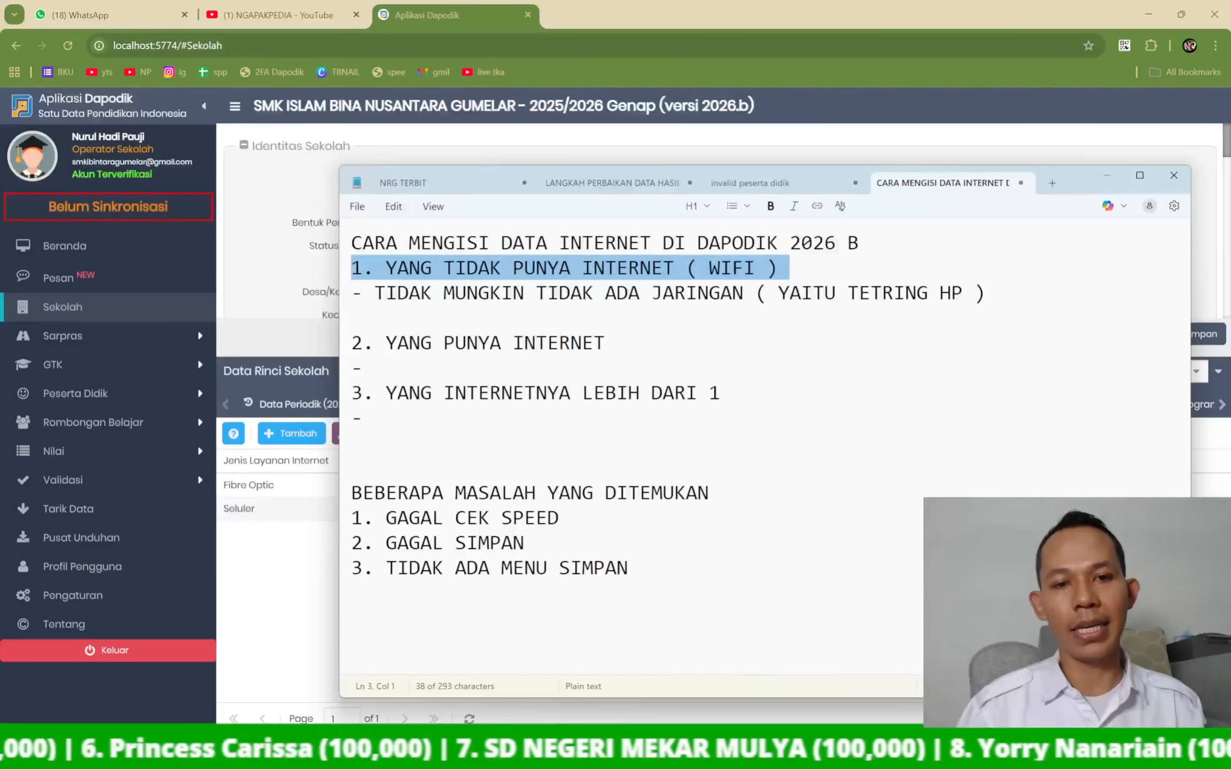
- Return to Dapodik and delete both the Seluler telkomsel and the Fibre Optic indihome internet records
click(1106, 175)
click(537, 511)
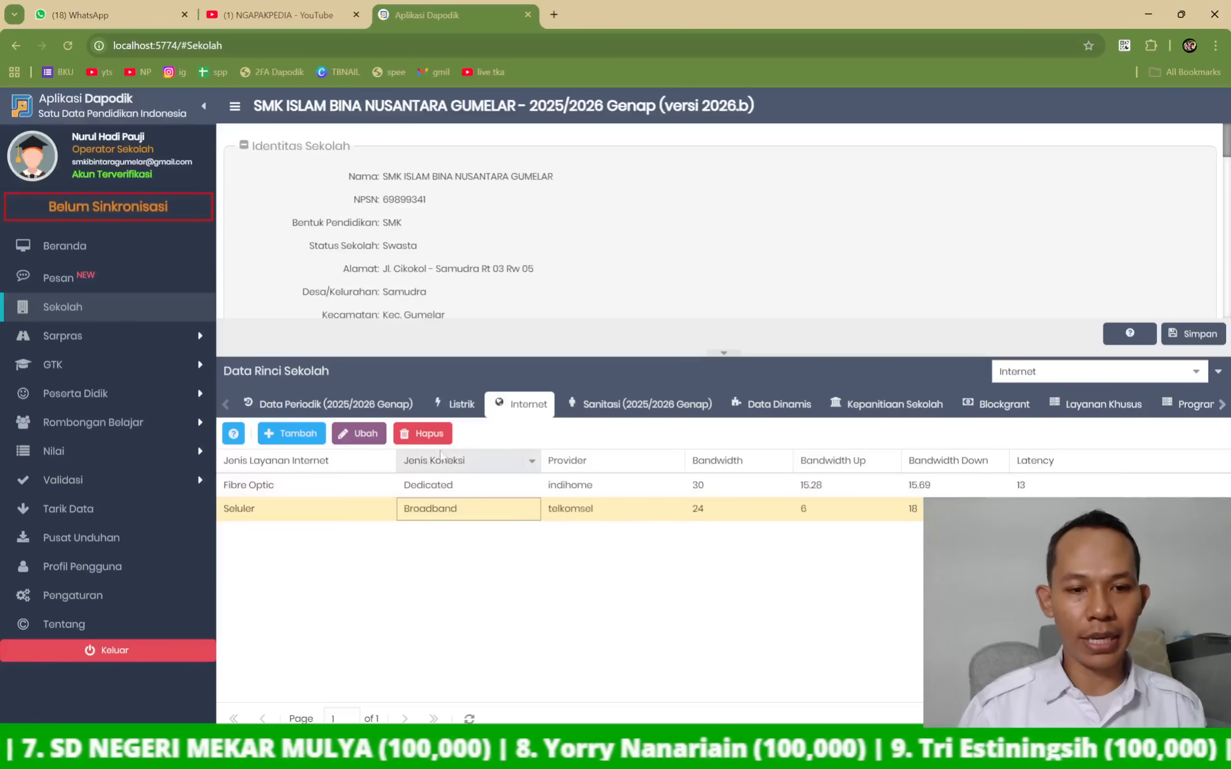
click(424, 433)
click(586, 439)
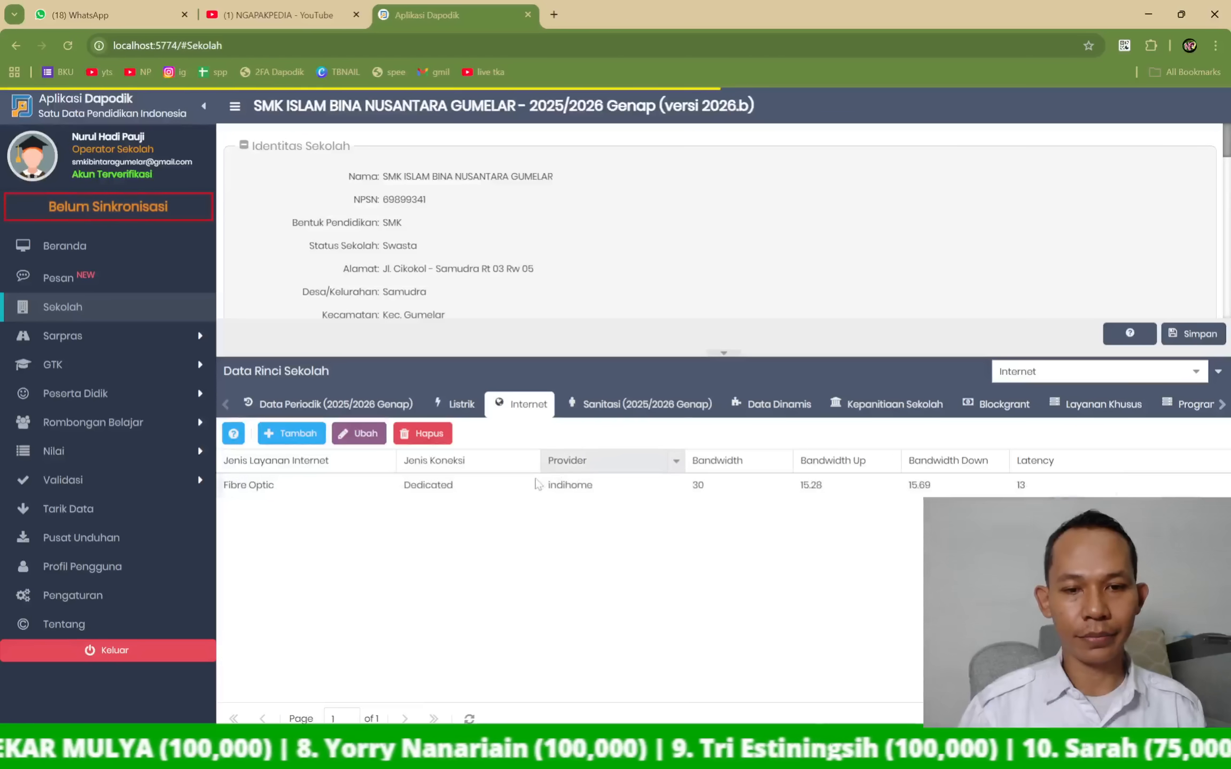
click(469, 485)
click(430, 434)
click(620, 441)
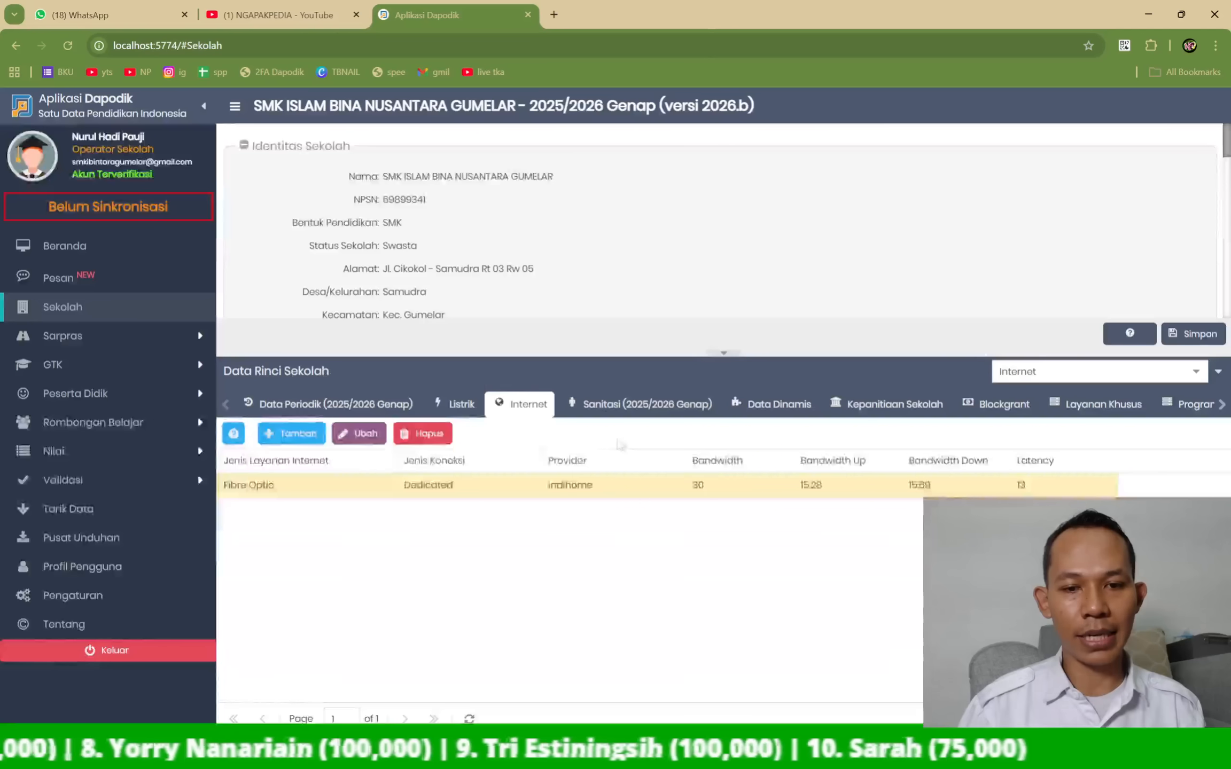
- Delete the remaining Fibre Optic internet record and check the school data in Validasi Lokal
click(429, 434)
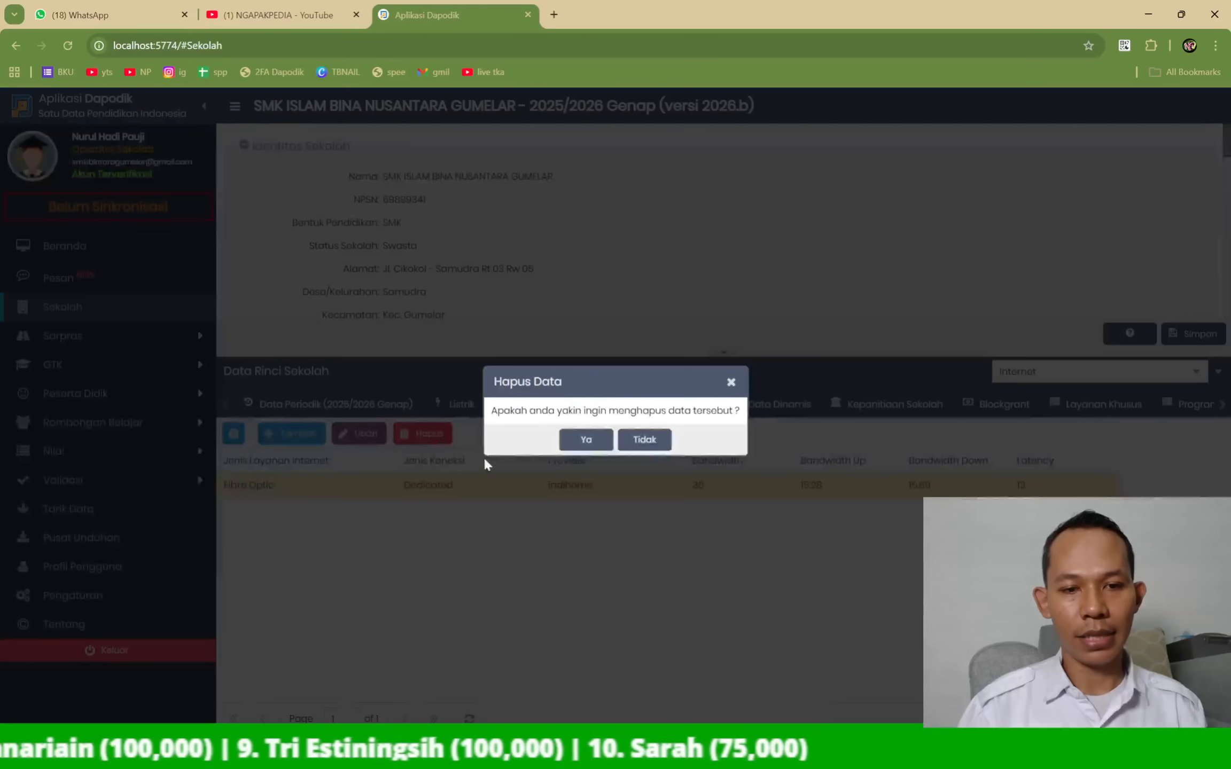
click(574, 447)
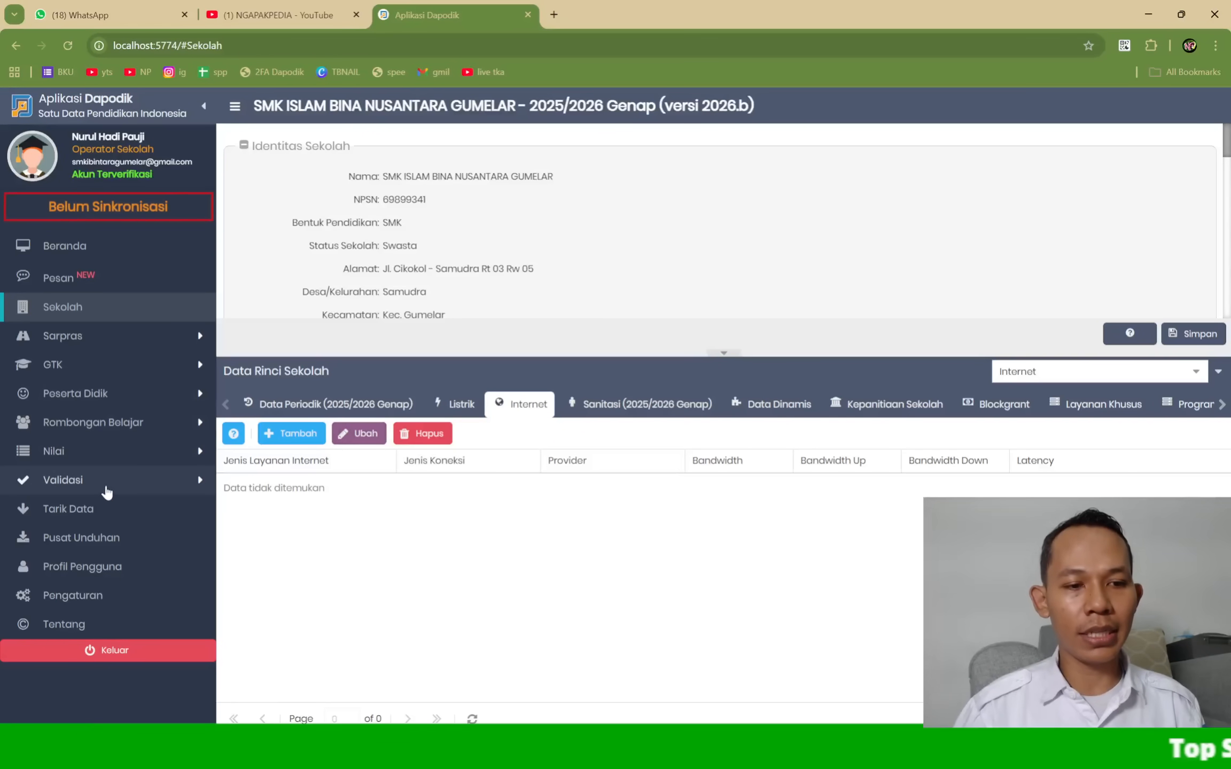
click(107, 481)
click(111, 510)
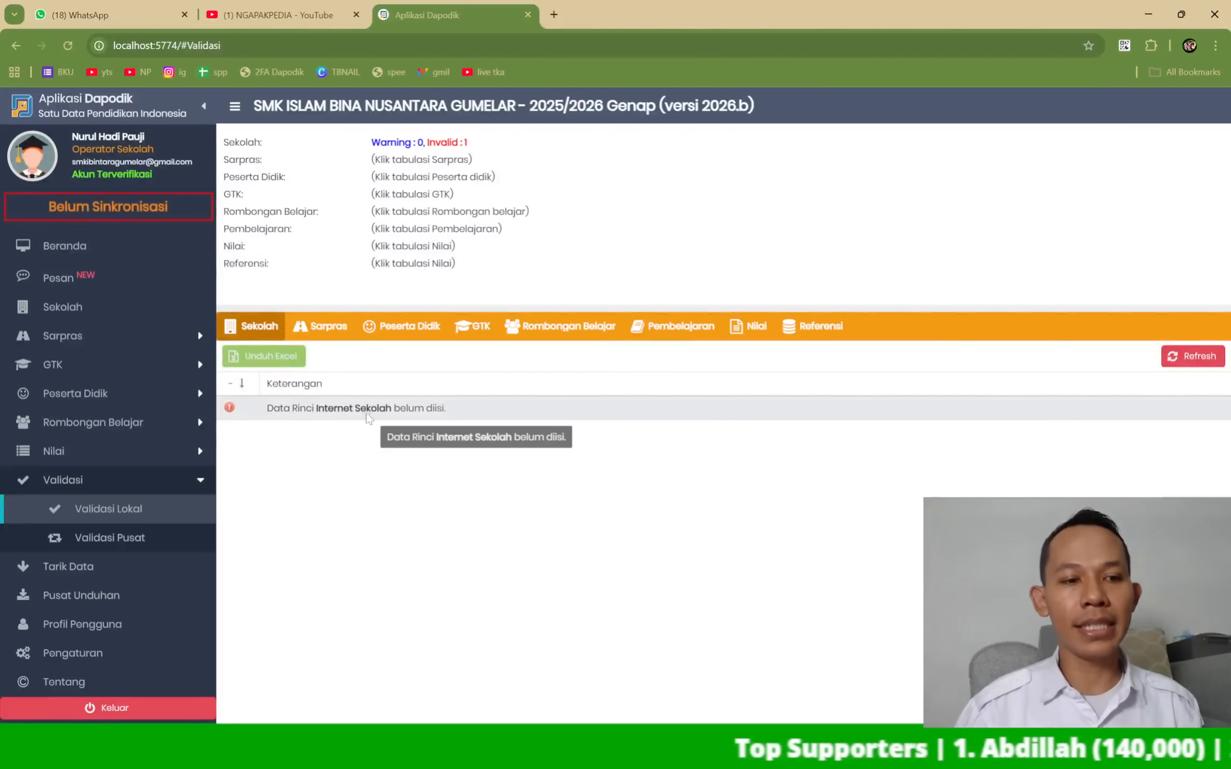
- Start a new internet record in the Sekolah details with service type Seluler and connection type Broadband
click(62, 307)
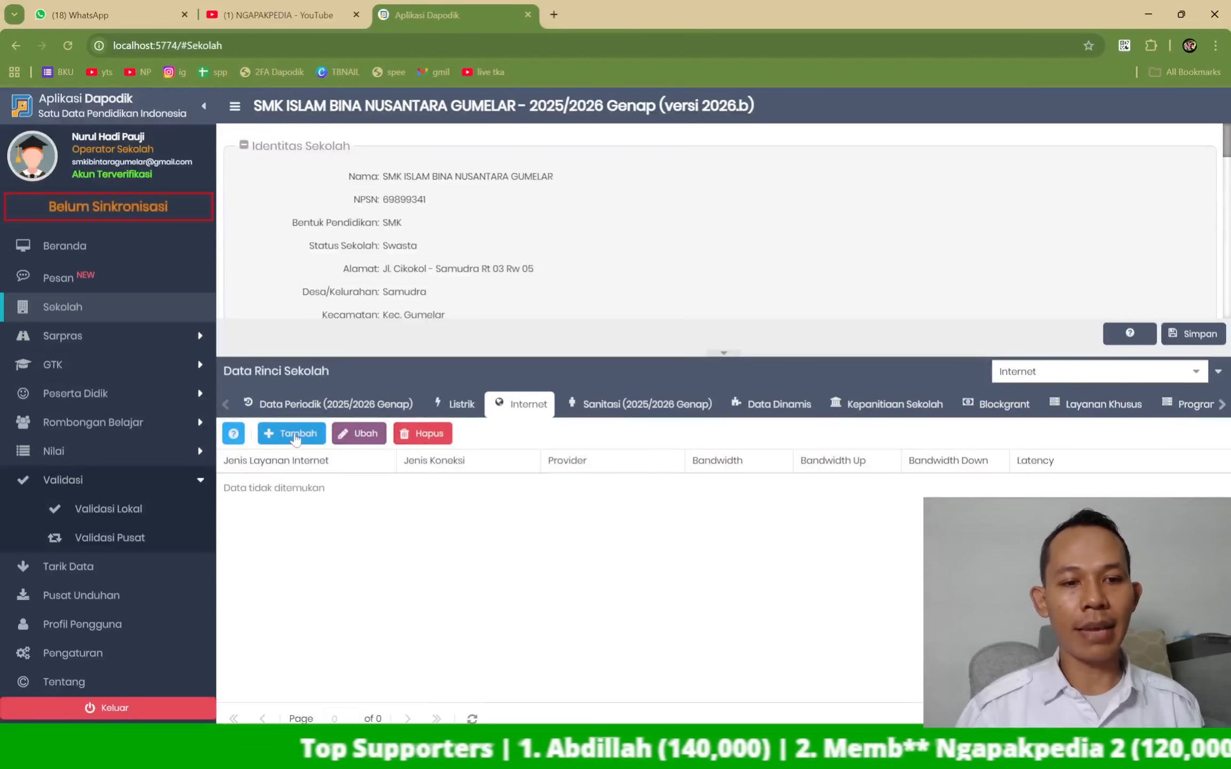
click(293, 433)
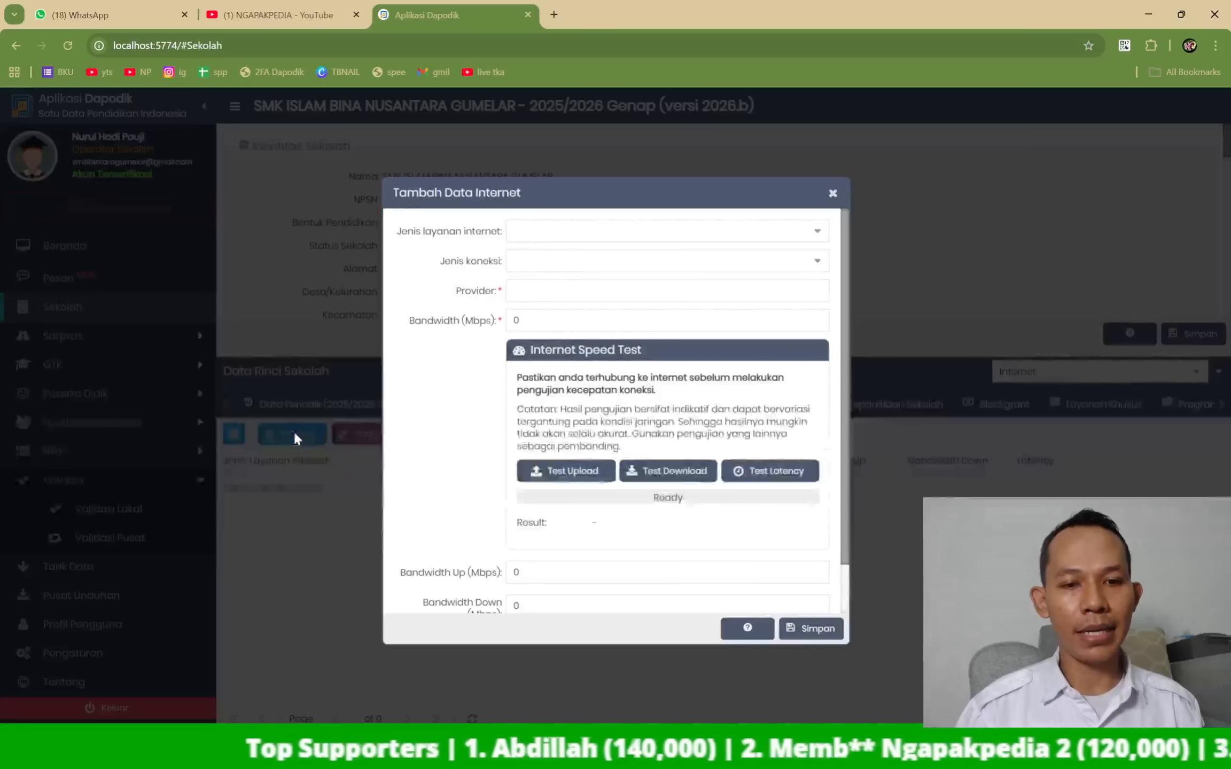
click(813, 235)
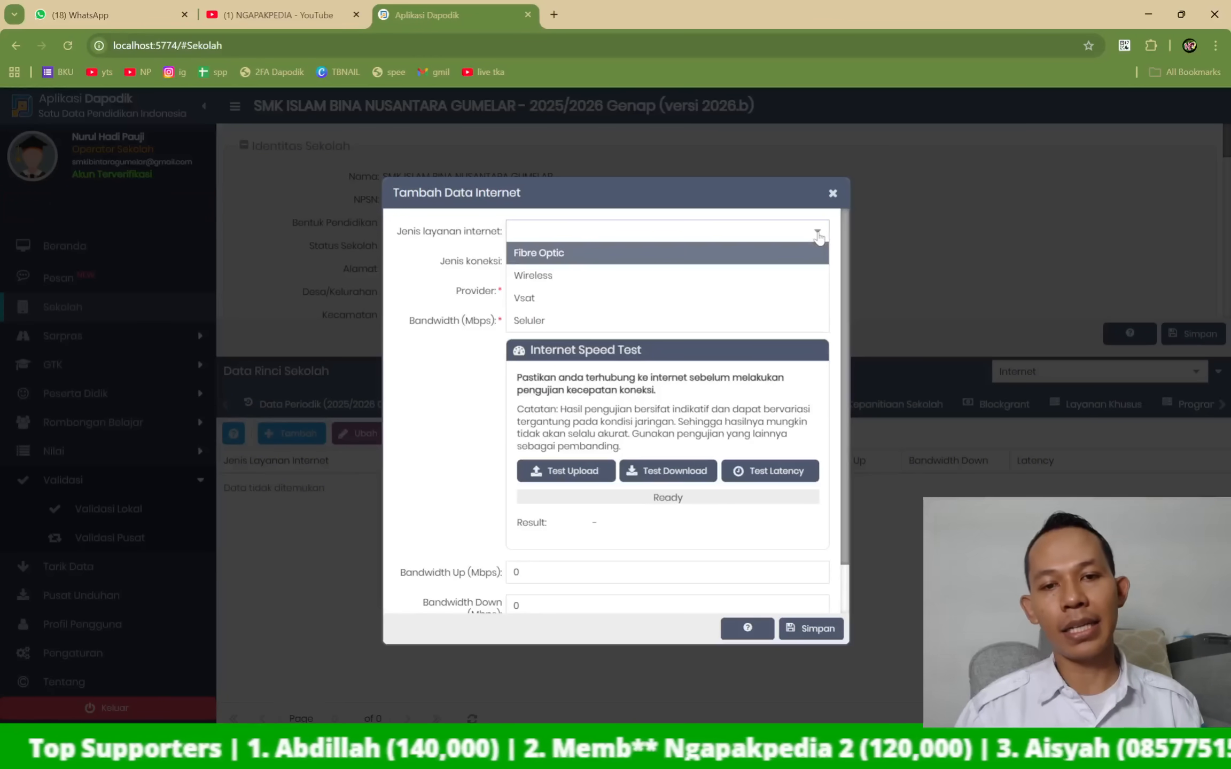
click(555, 322)
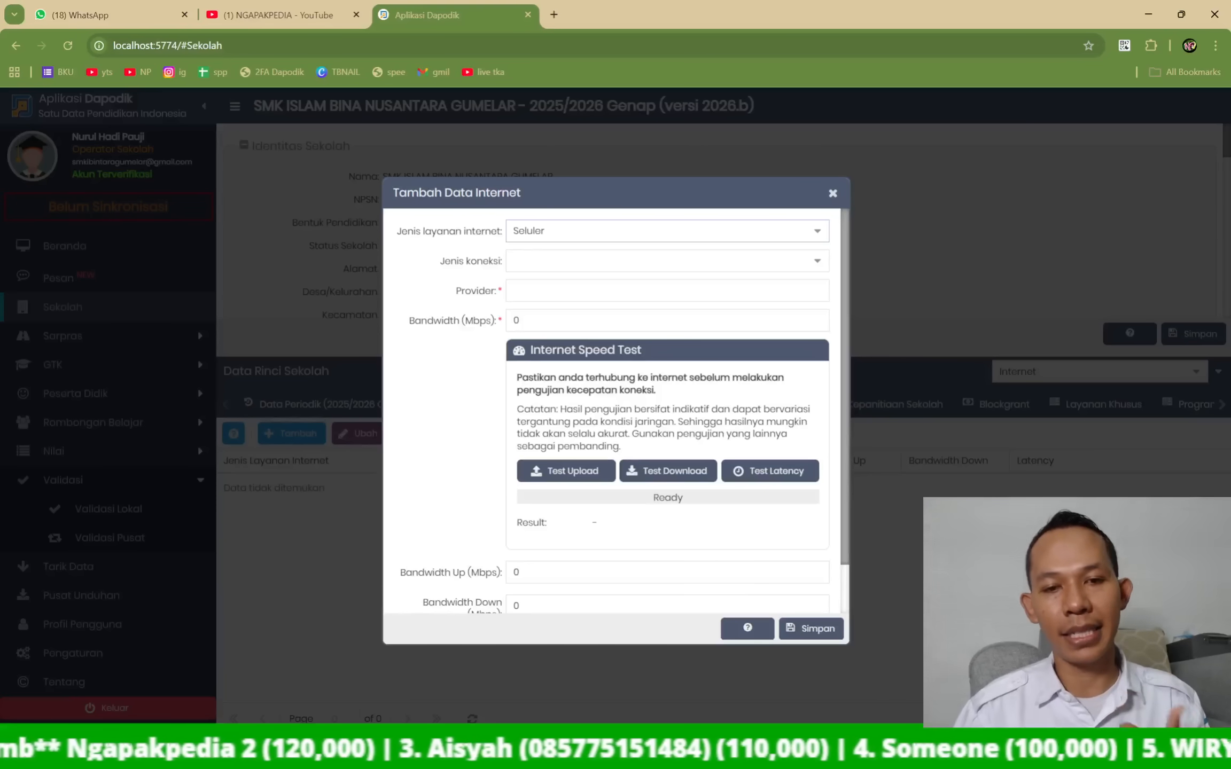
click(815, 262)
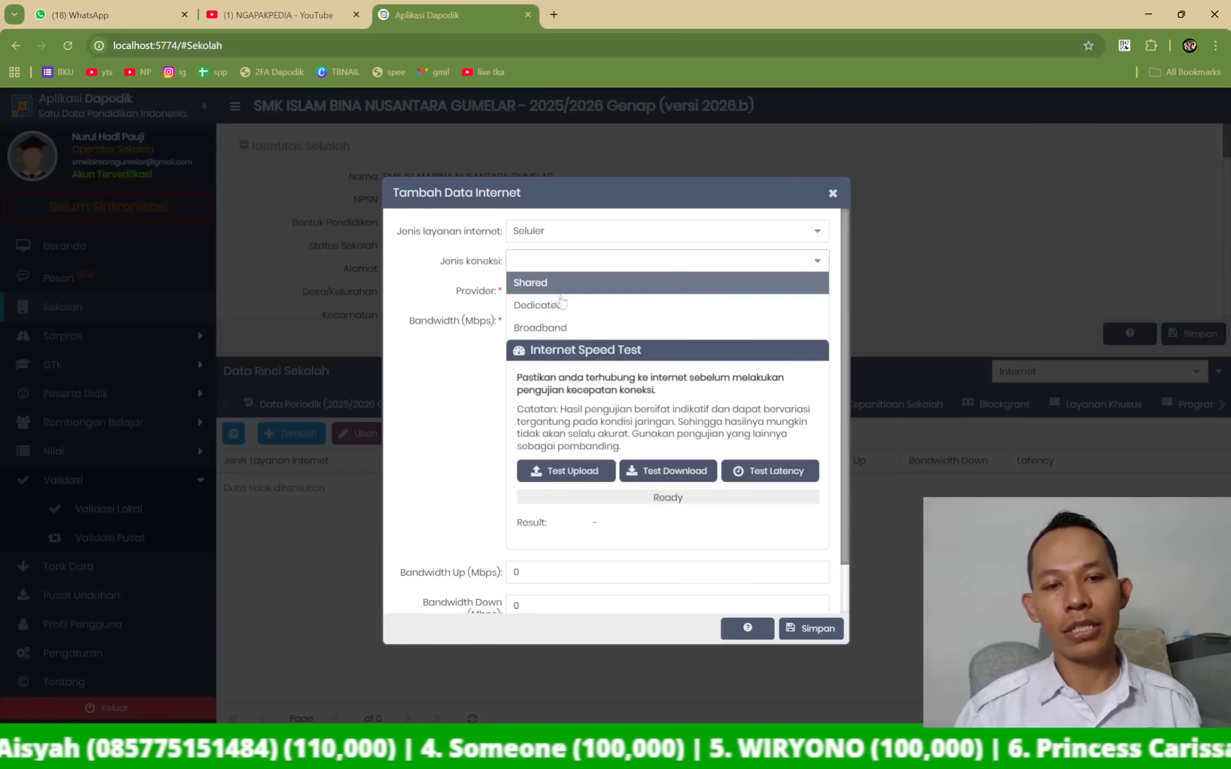
click(558, 327)
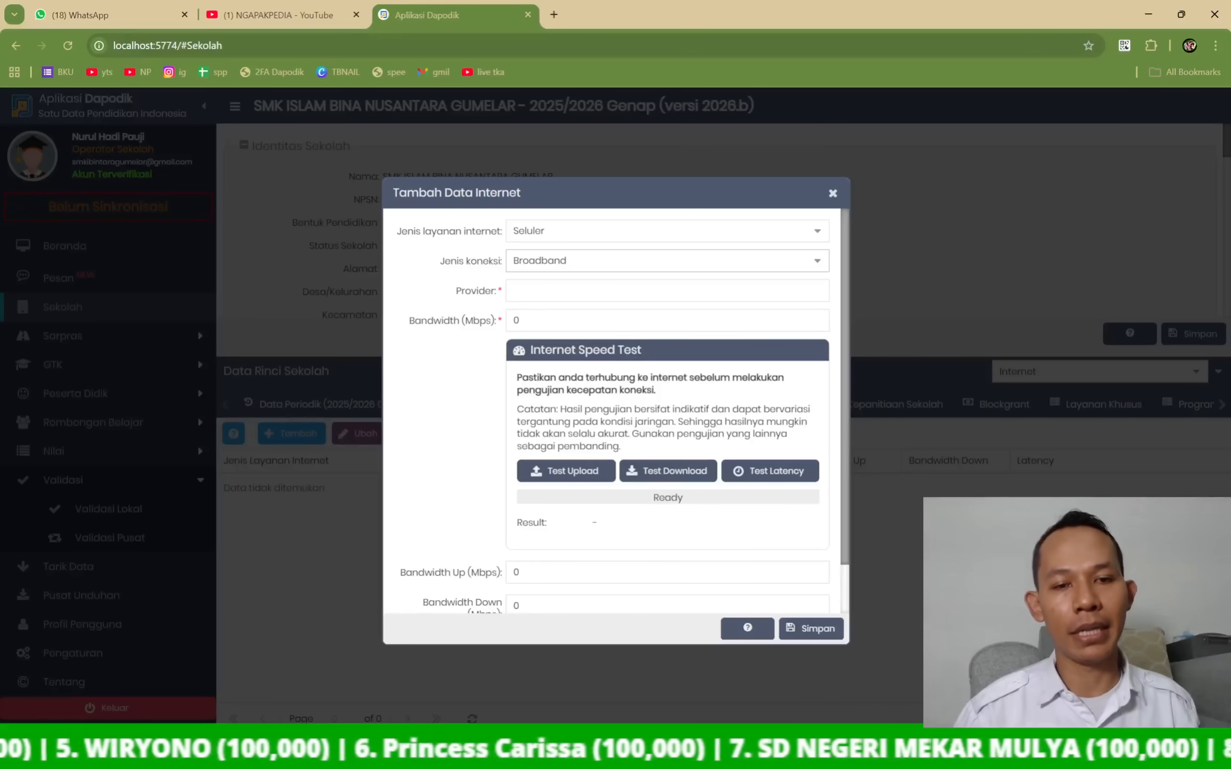
- Enter TELKOMSEL as the provider of the new internet record
click(614, 291)
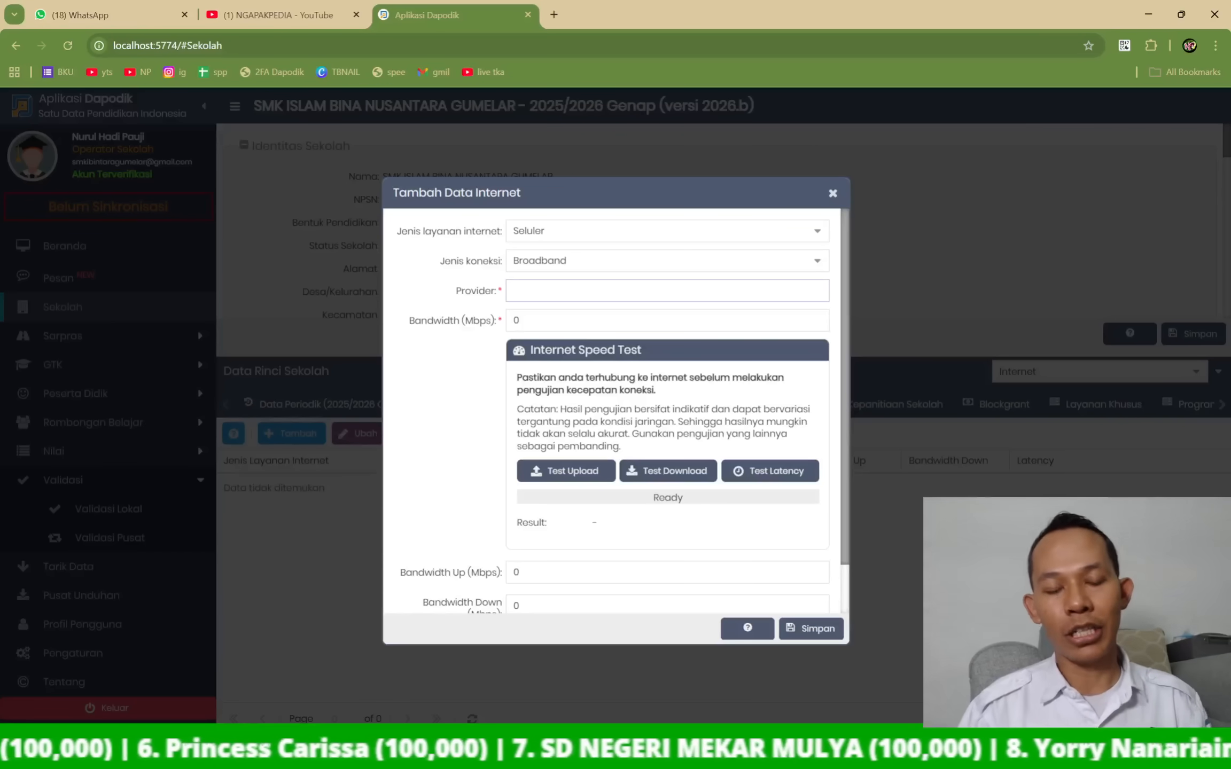
text(tELK)
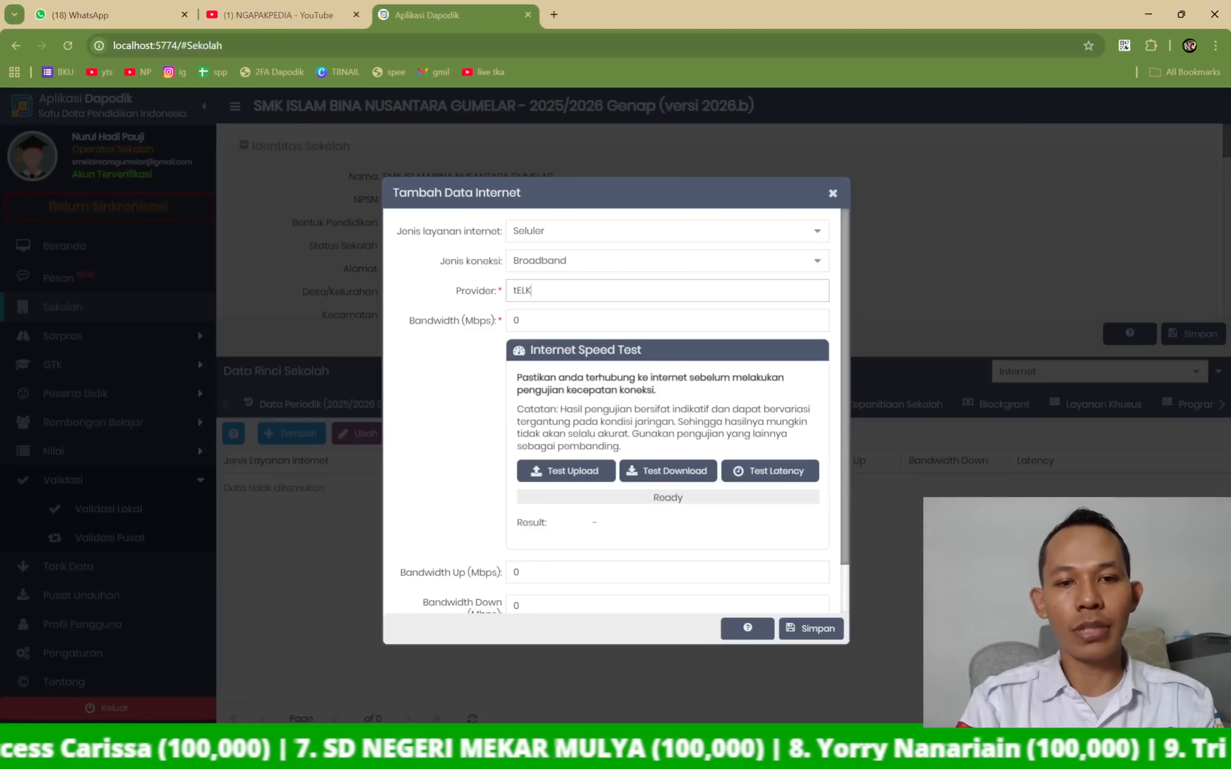
key(BackSpace)
key(BackSpace)
text(LKSO)
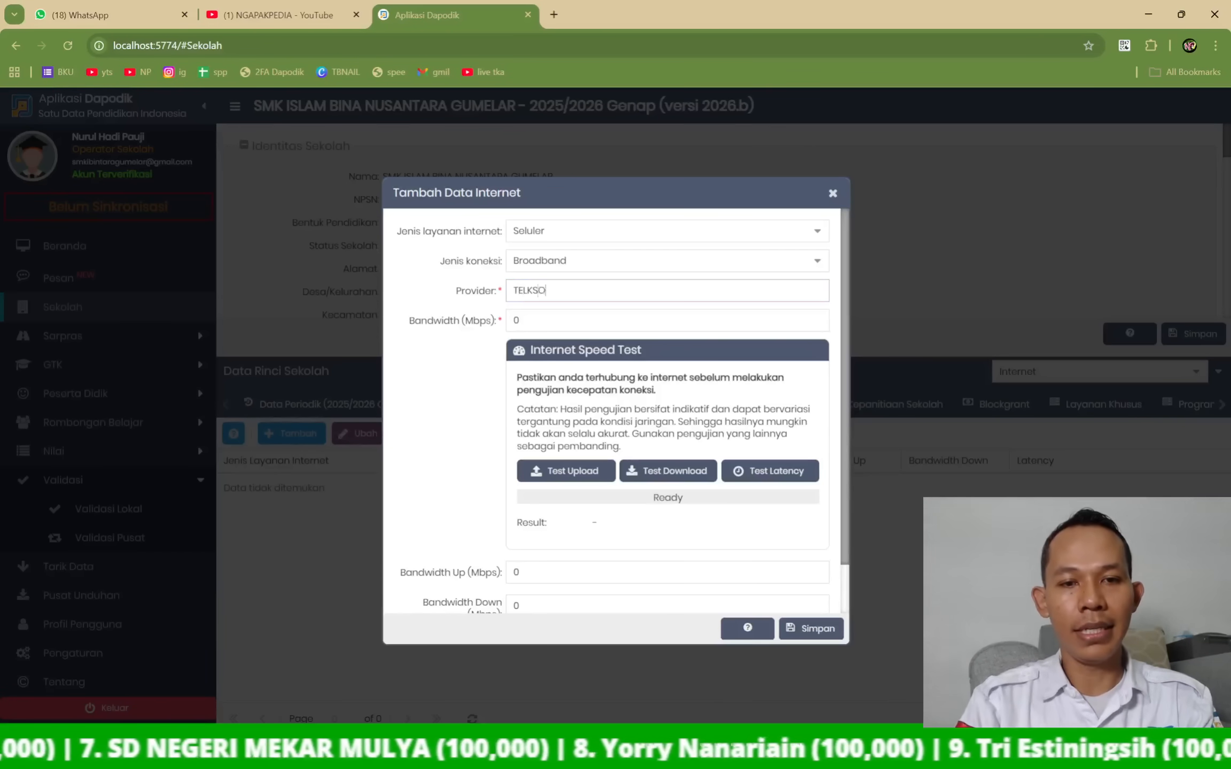
key(BackSpace)
key(BackSpace)
text(OMSEL)
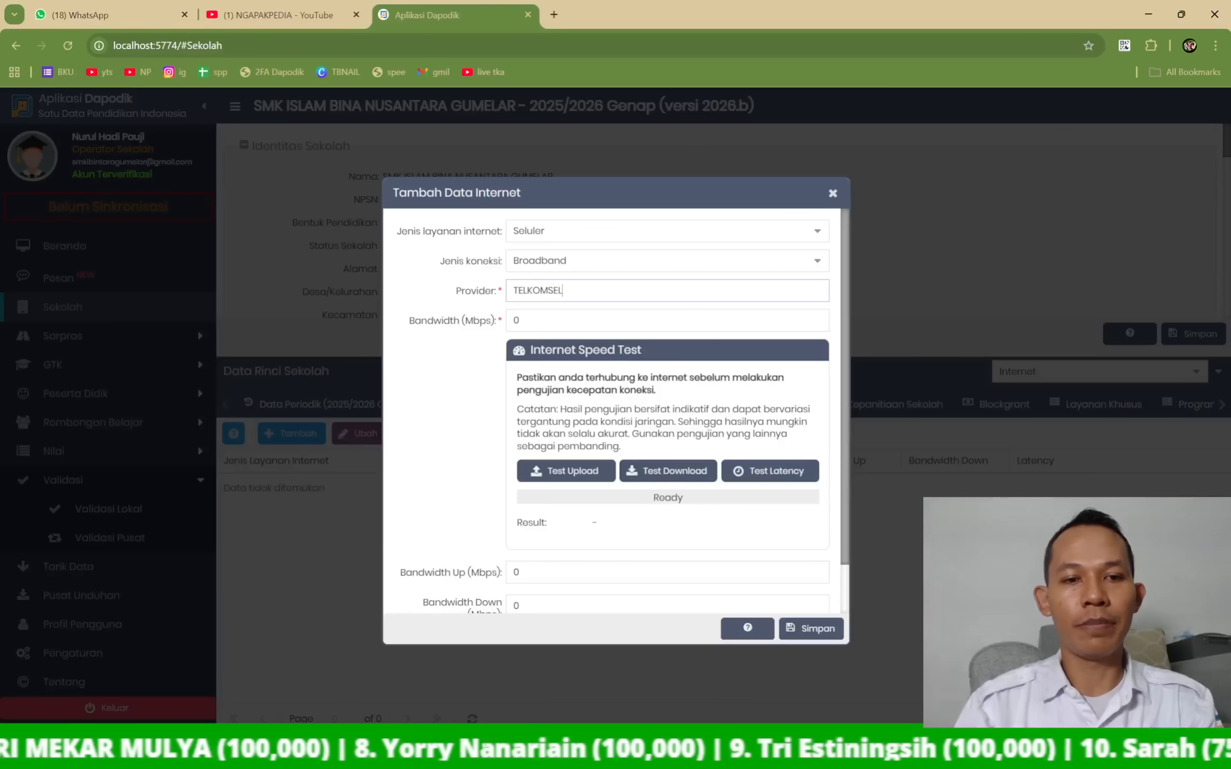
click(480, 298)
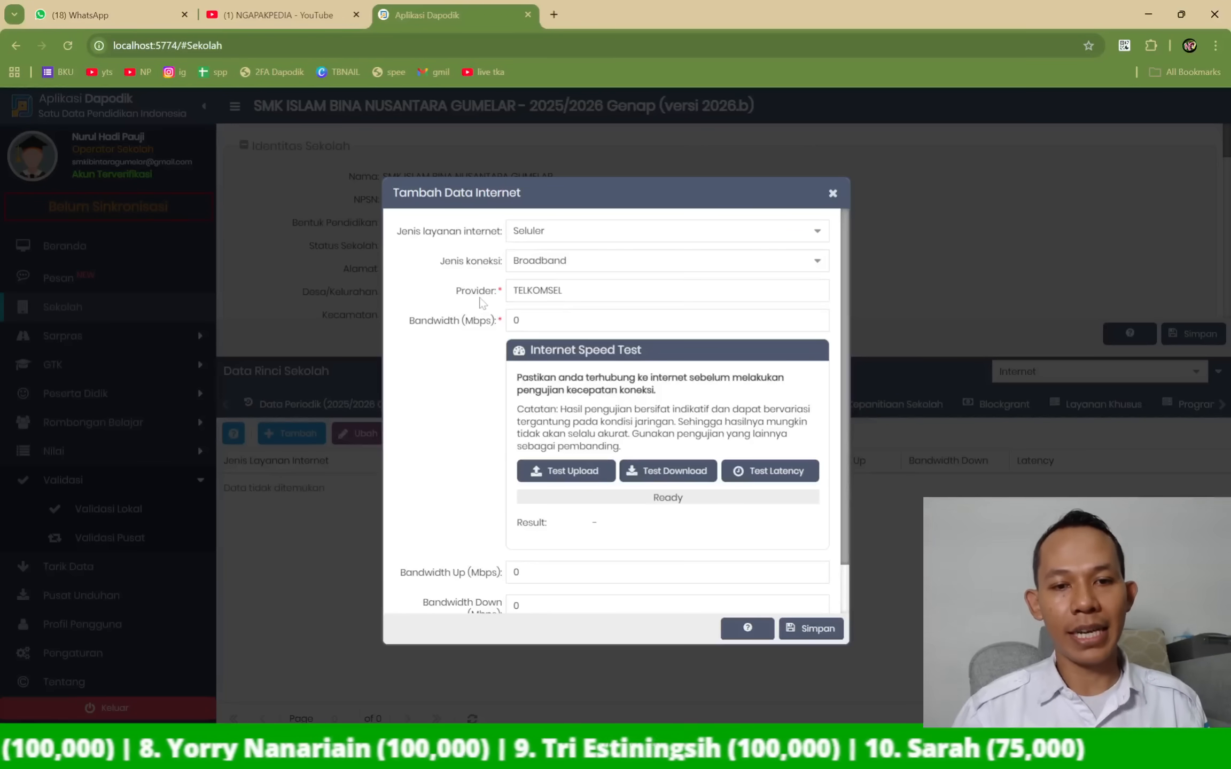
- Check the computer's Wi-Fi connection and run the latency test in the internet data form
scroll(439, 387, down, 1)
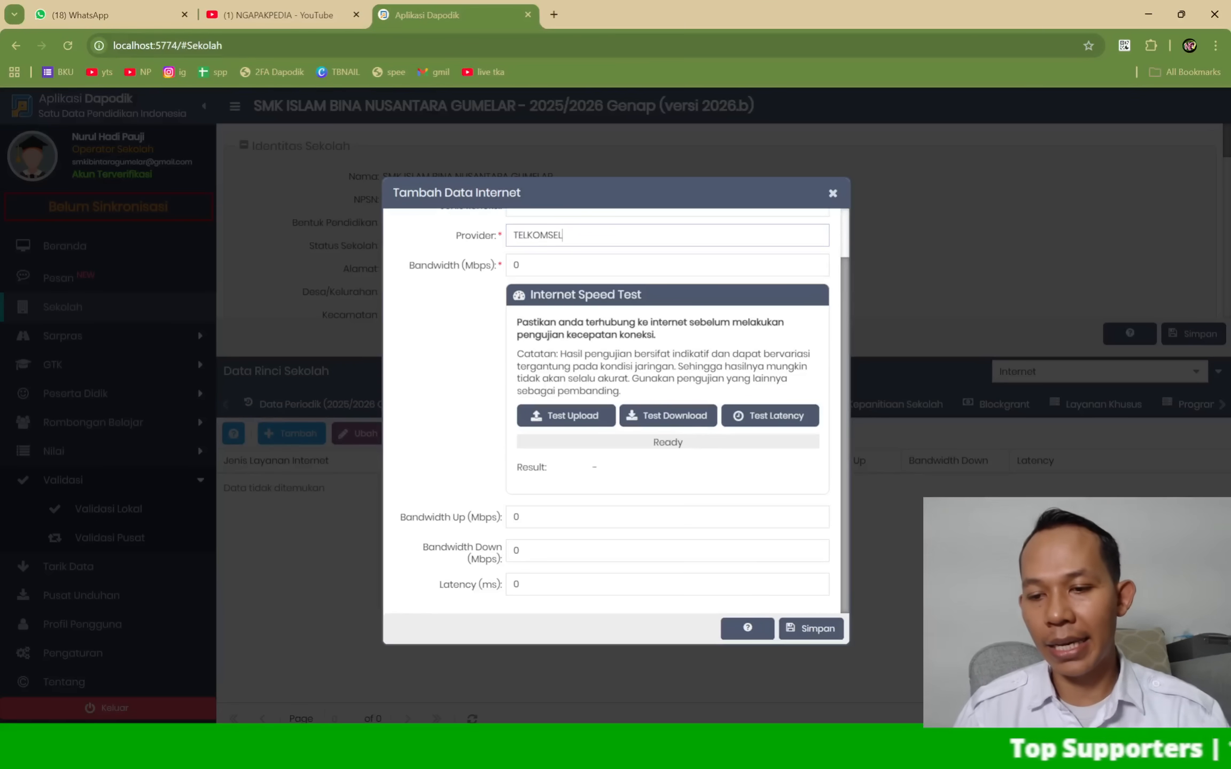
click(1127, 752)
click(1036, 484)
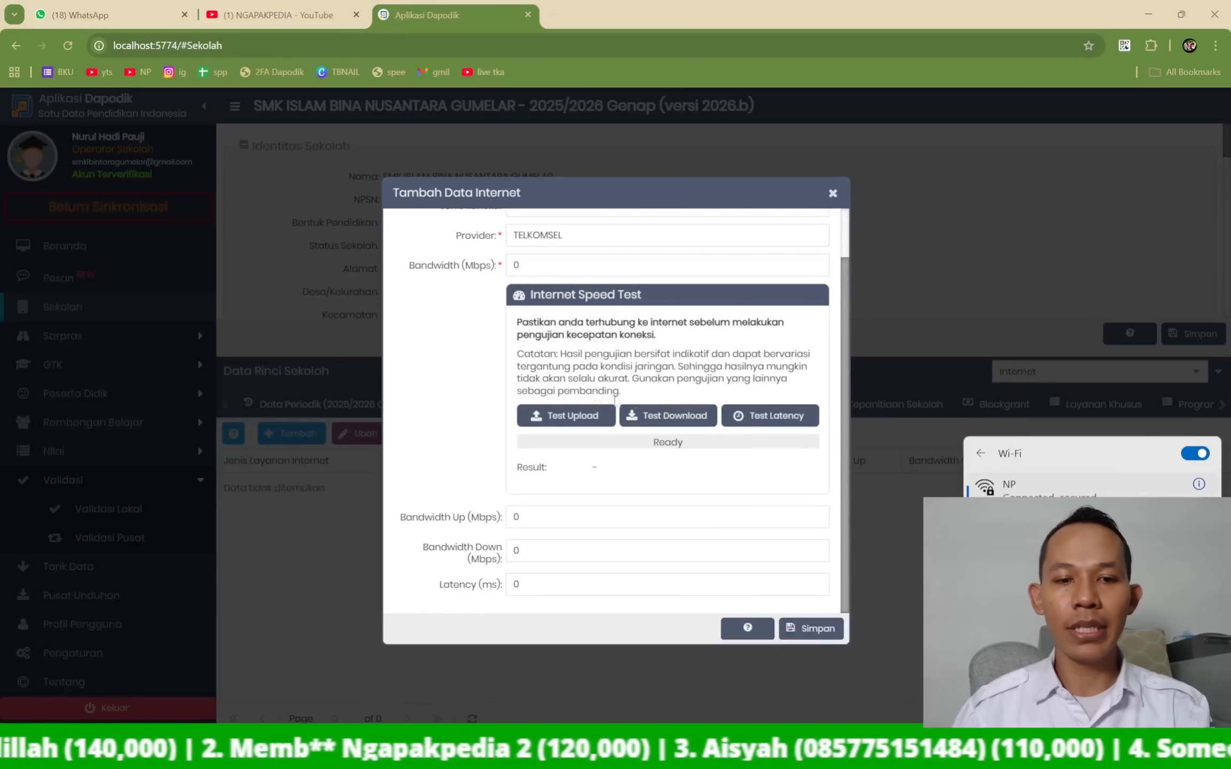
click(481, 285)
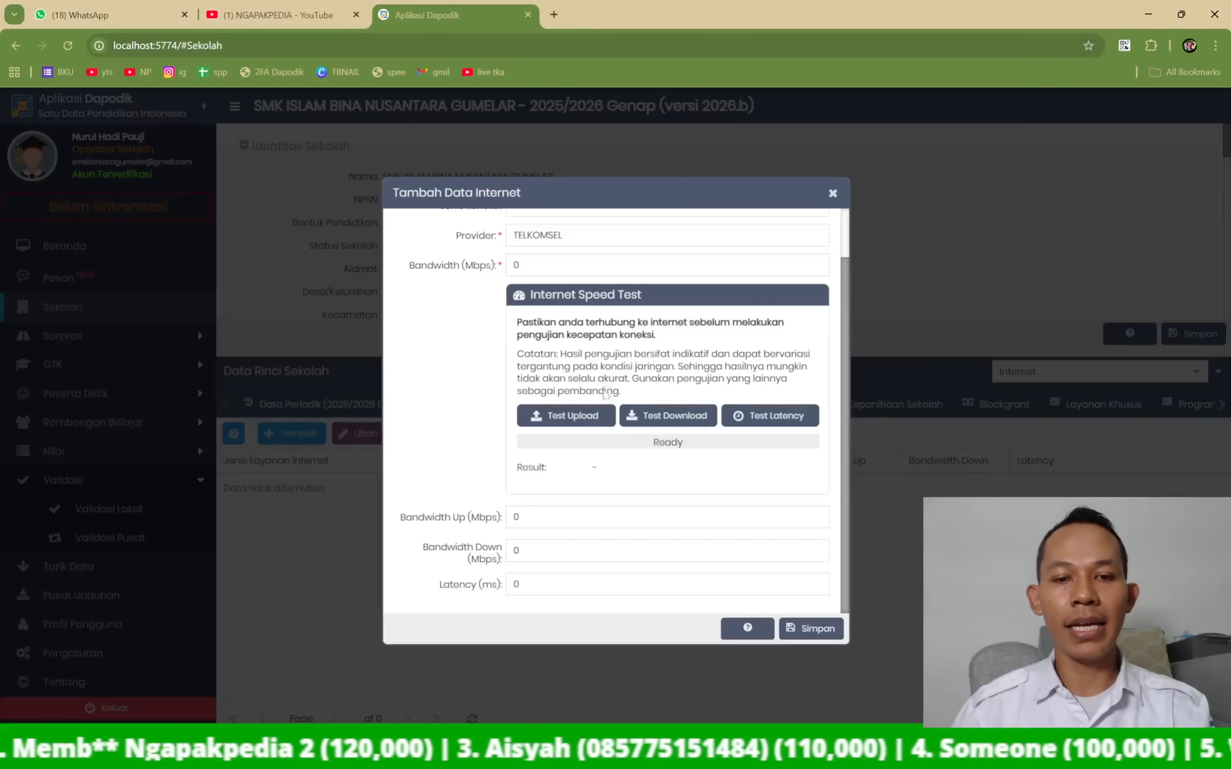
click(772, 422)
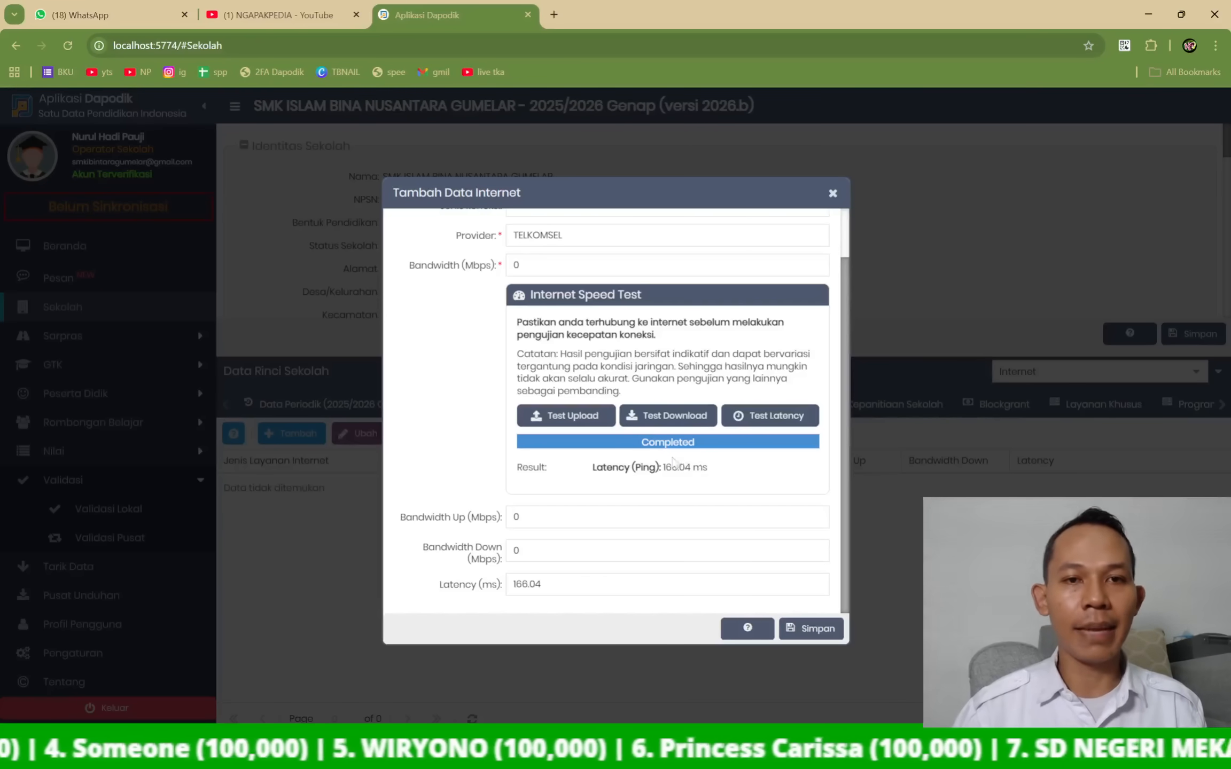
- Search Google for "speedtest" in a new browser tab and run Google's internet speed test
click(553, 14)
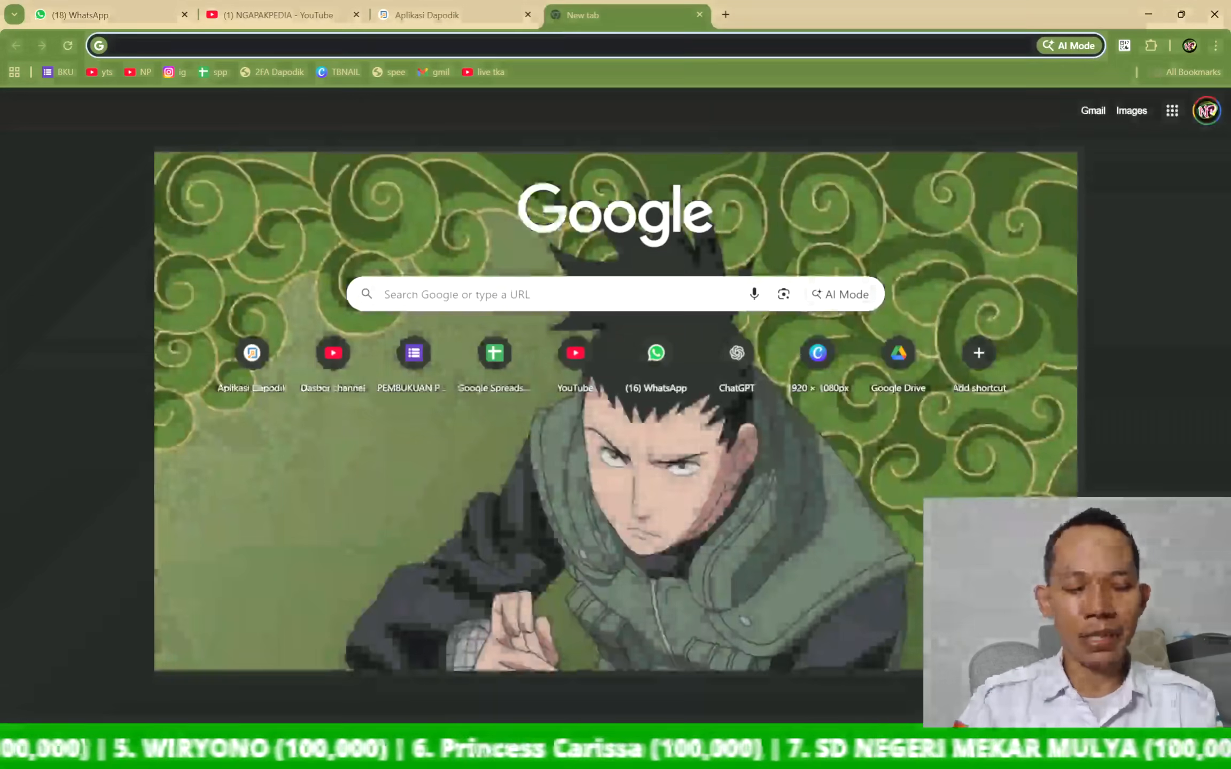
text(SPET-)
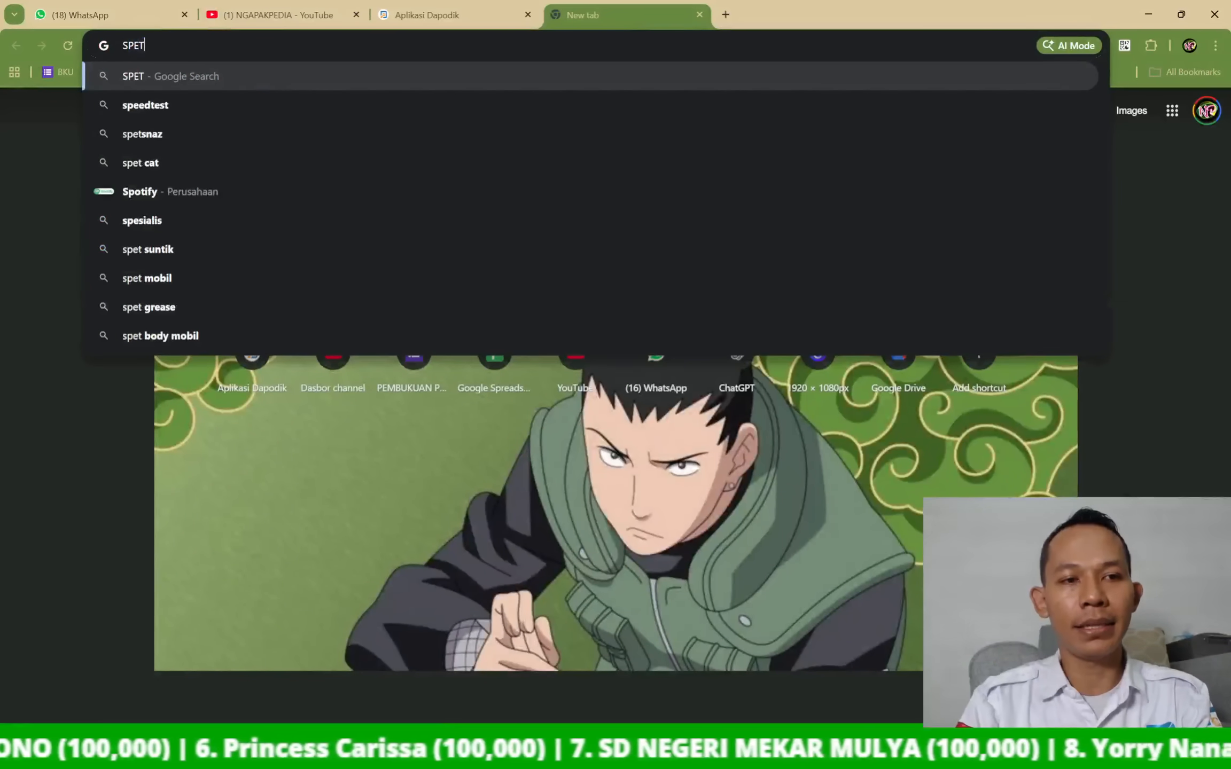
key(BackSpace)
key(BackSpace)
text(EDTEST)
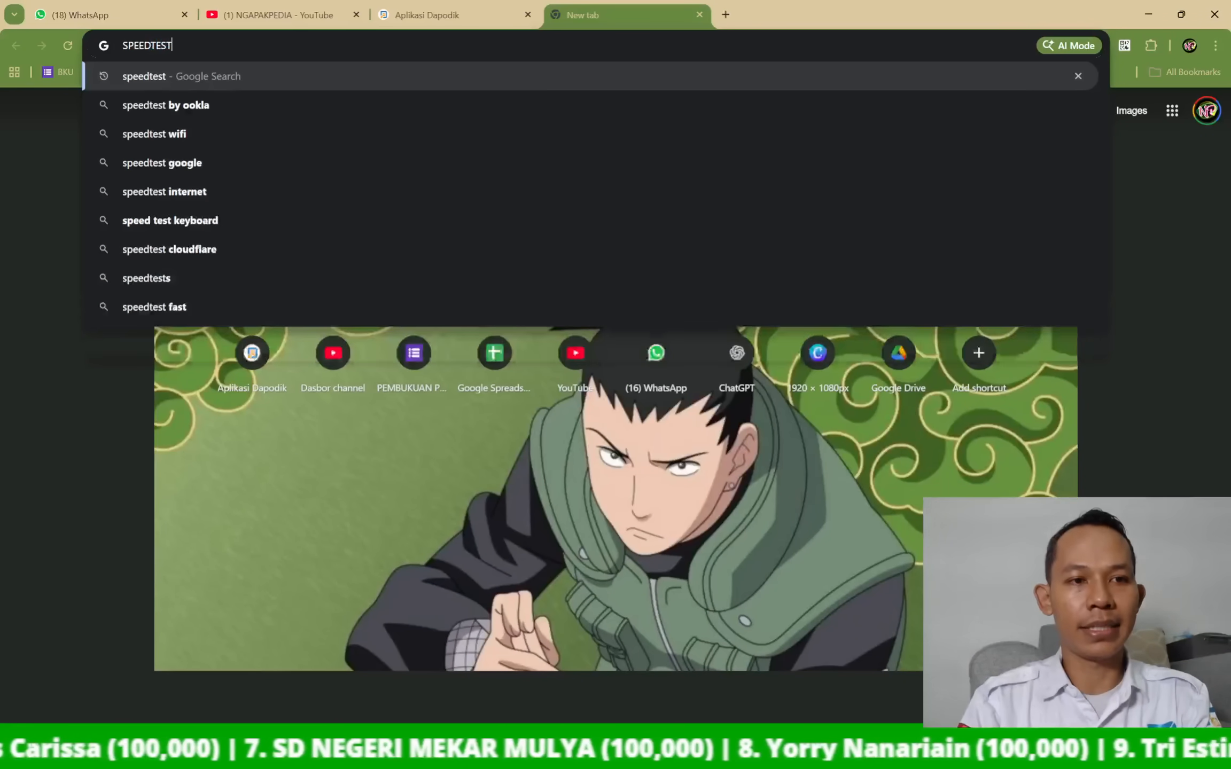
key(Return)
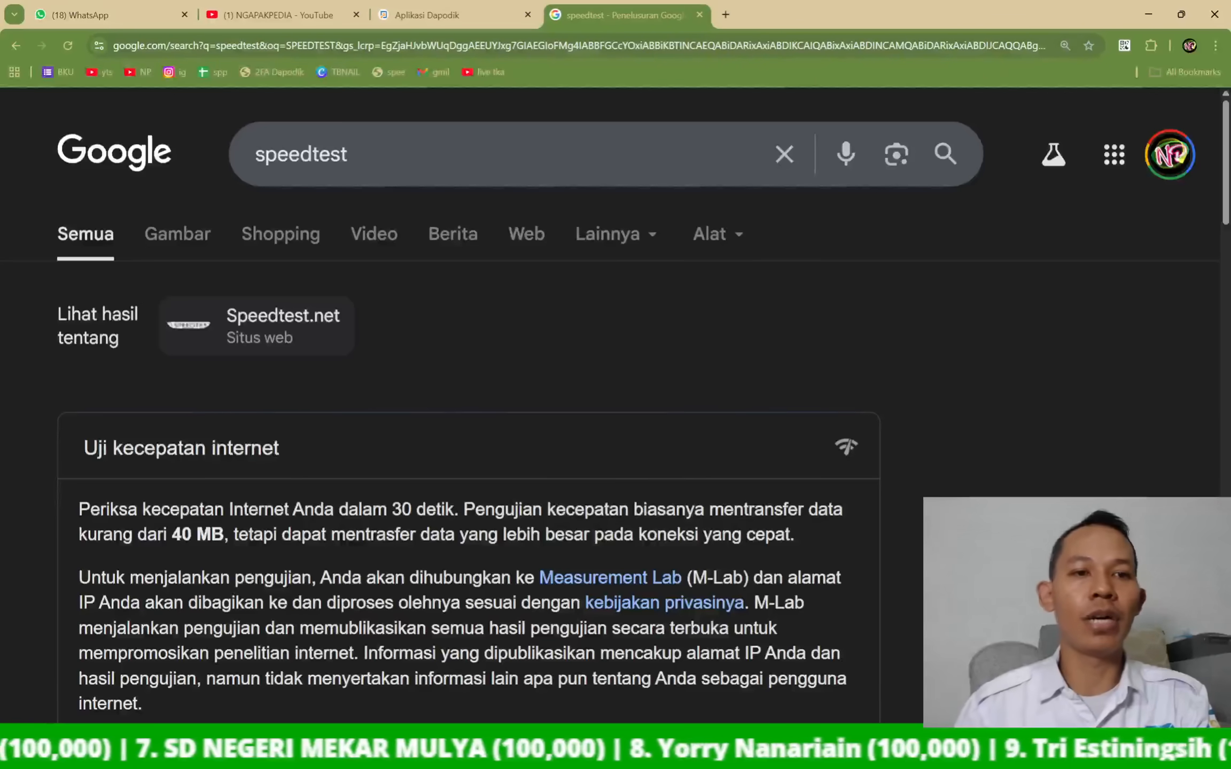
scroll(508, 220, down, 4)
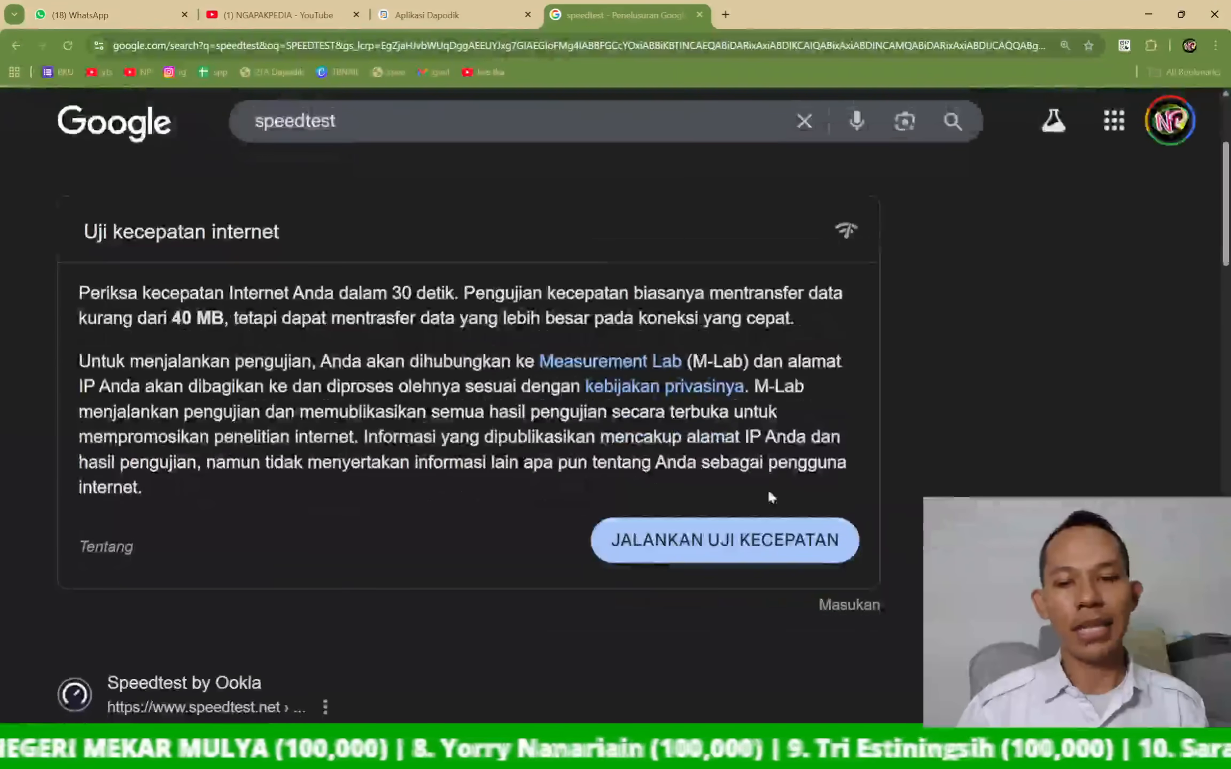
click(748, 539)
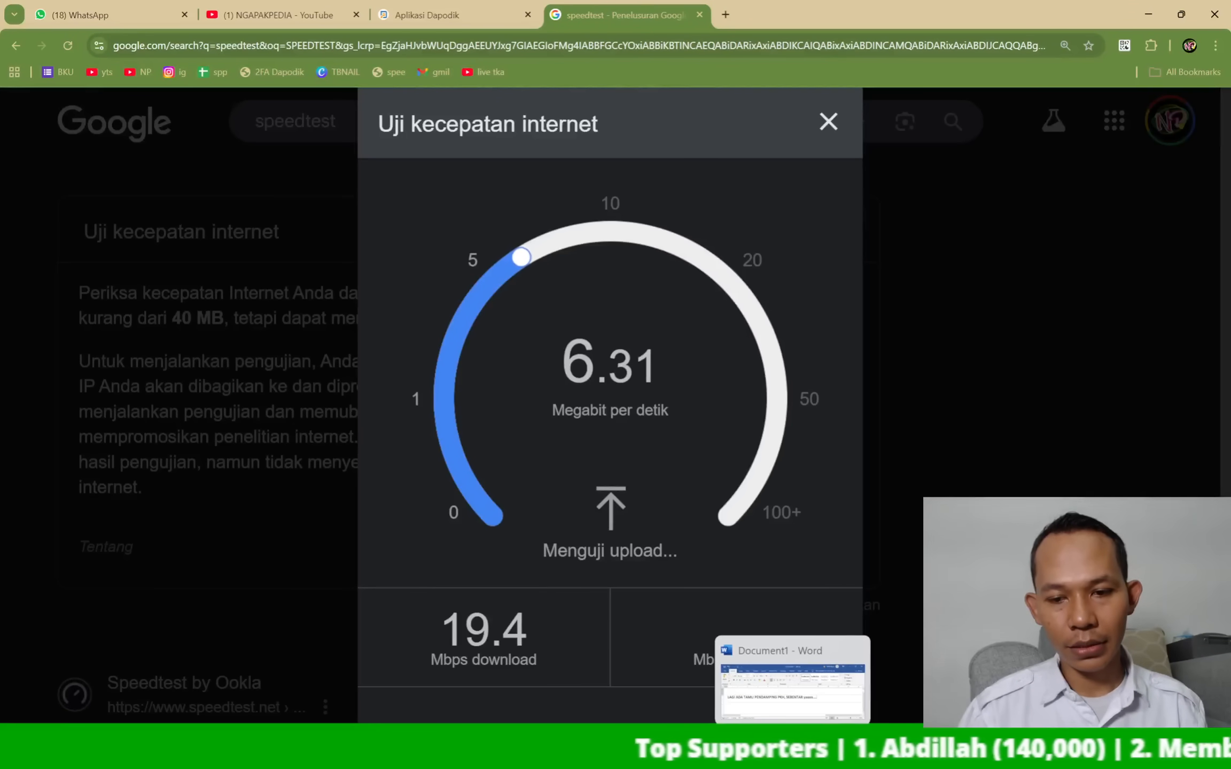
- Switch to the Notepad notes, add "4. HARUS MENGISI DATA SEKOLAH DULU" to the list of problems found, and minimize the notes
click(939, 750)
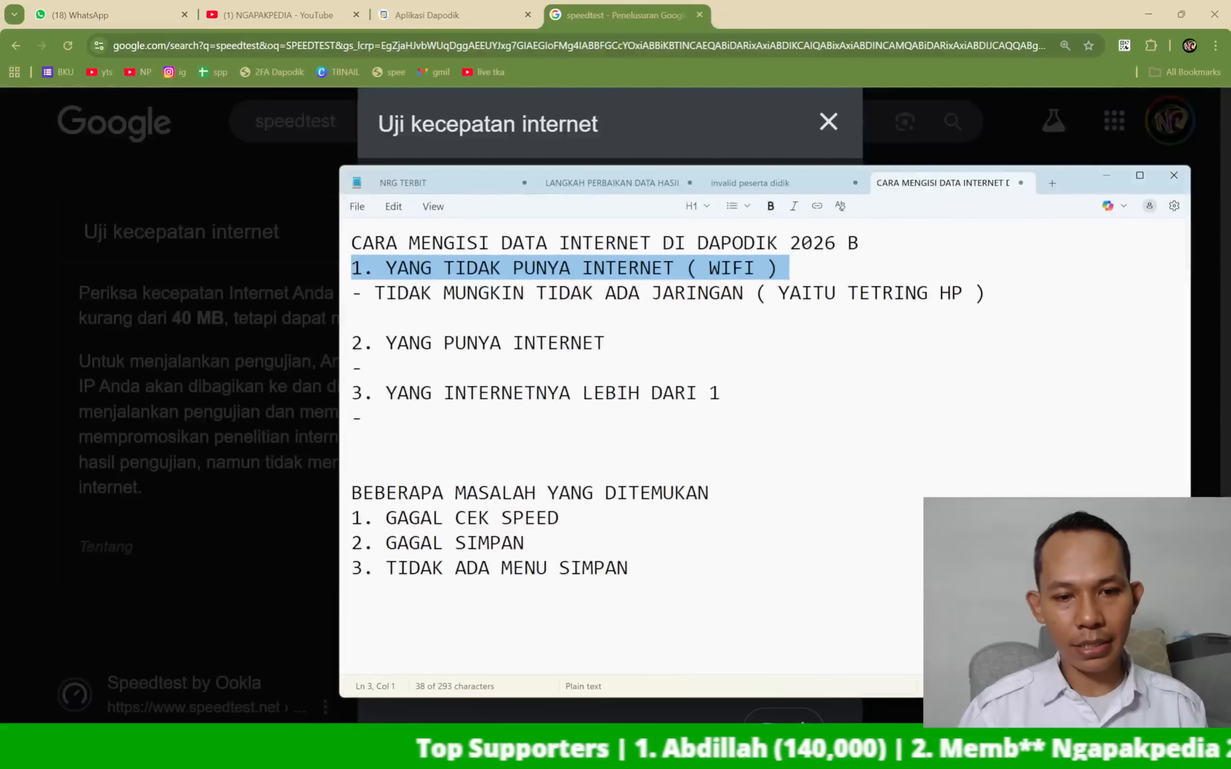
click(983, 609)
key(Return)
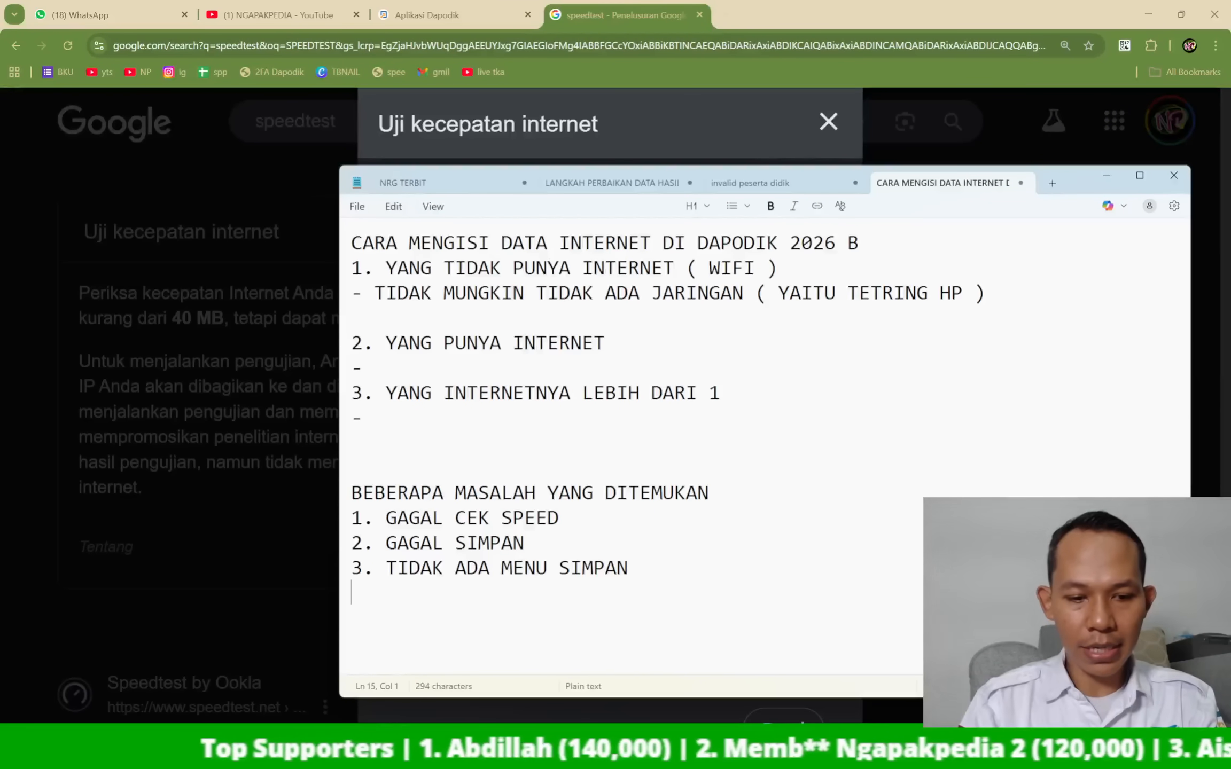
text(4. )
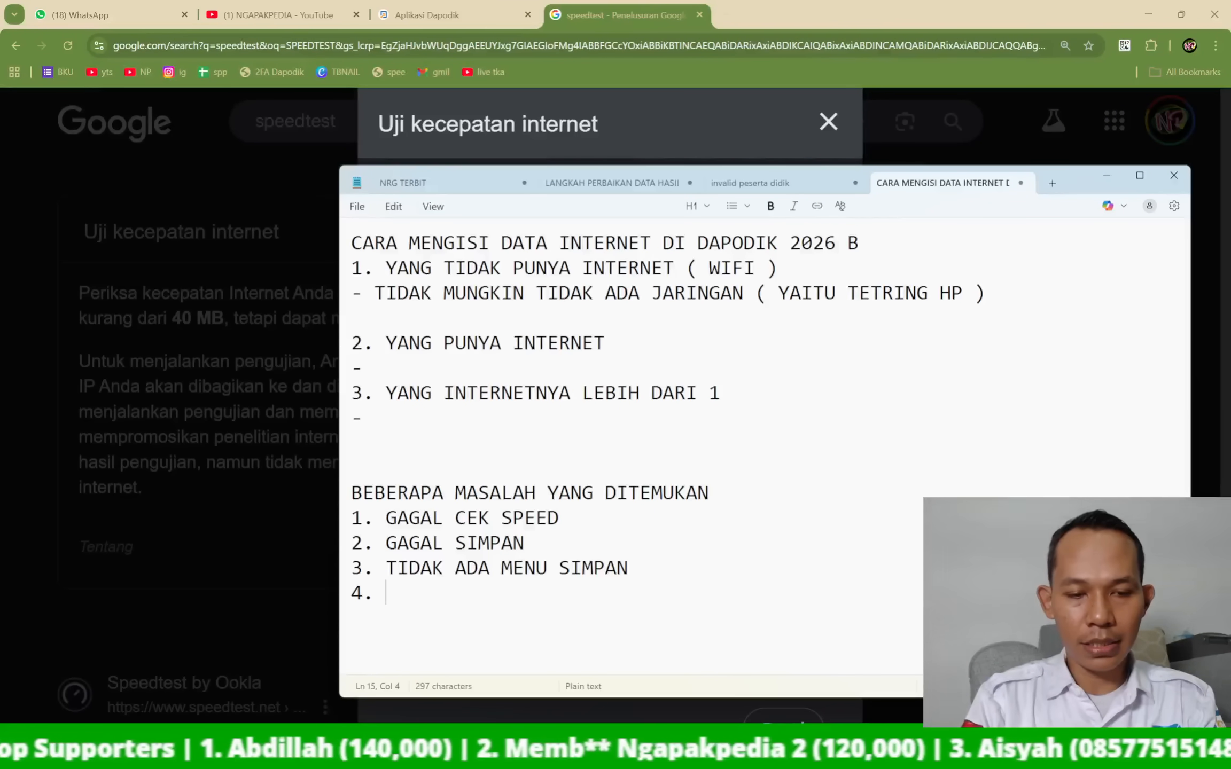
text(HARU)
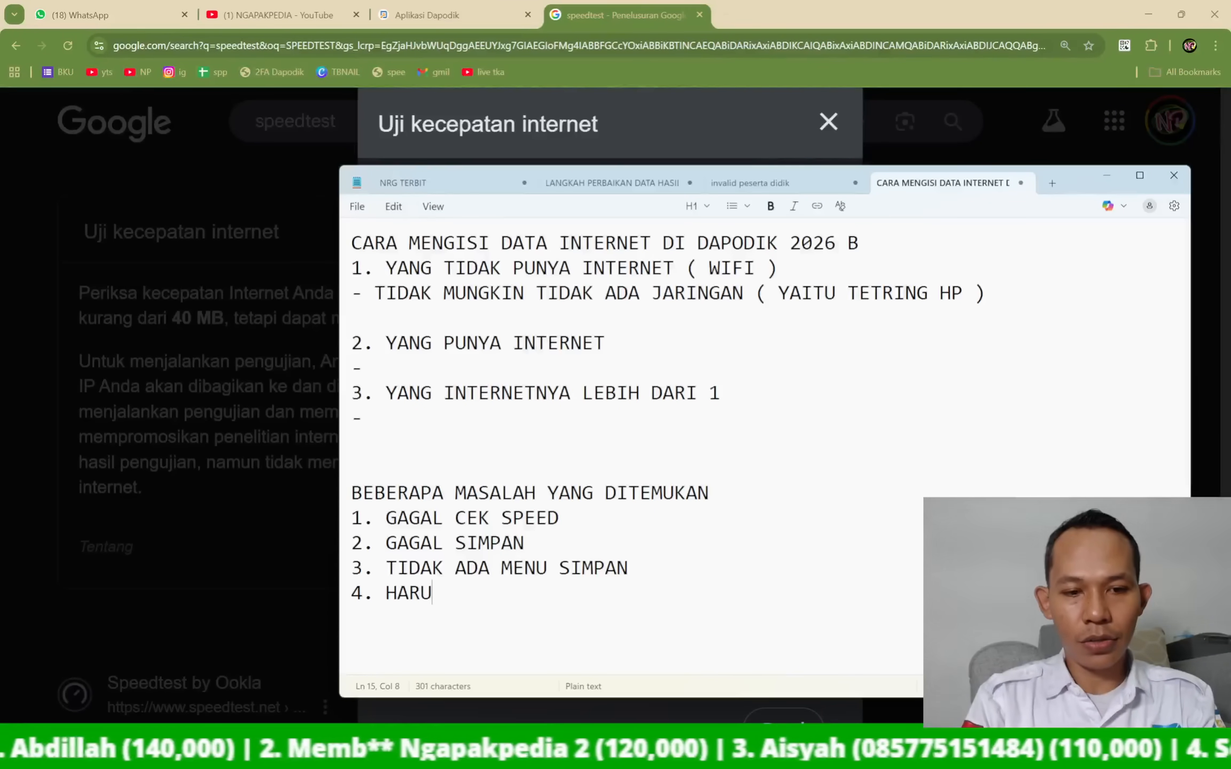
text(S MENGISI DATA SEKOLAH DULU)
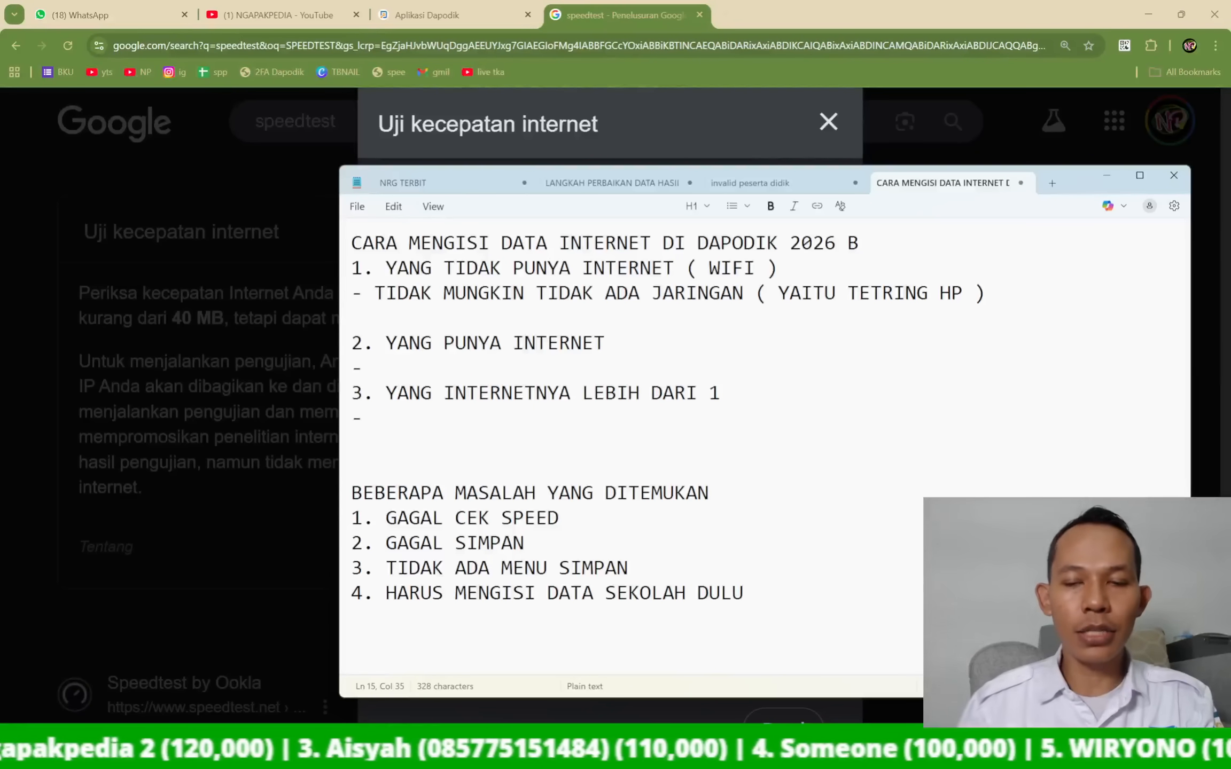
click(1105, 181)
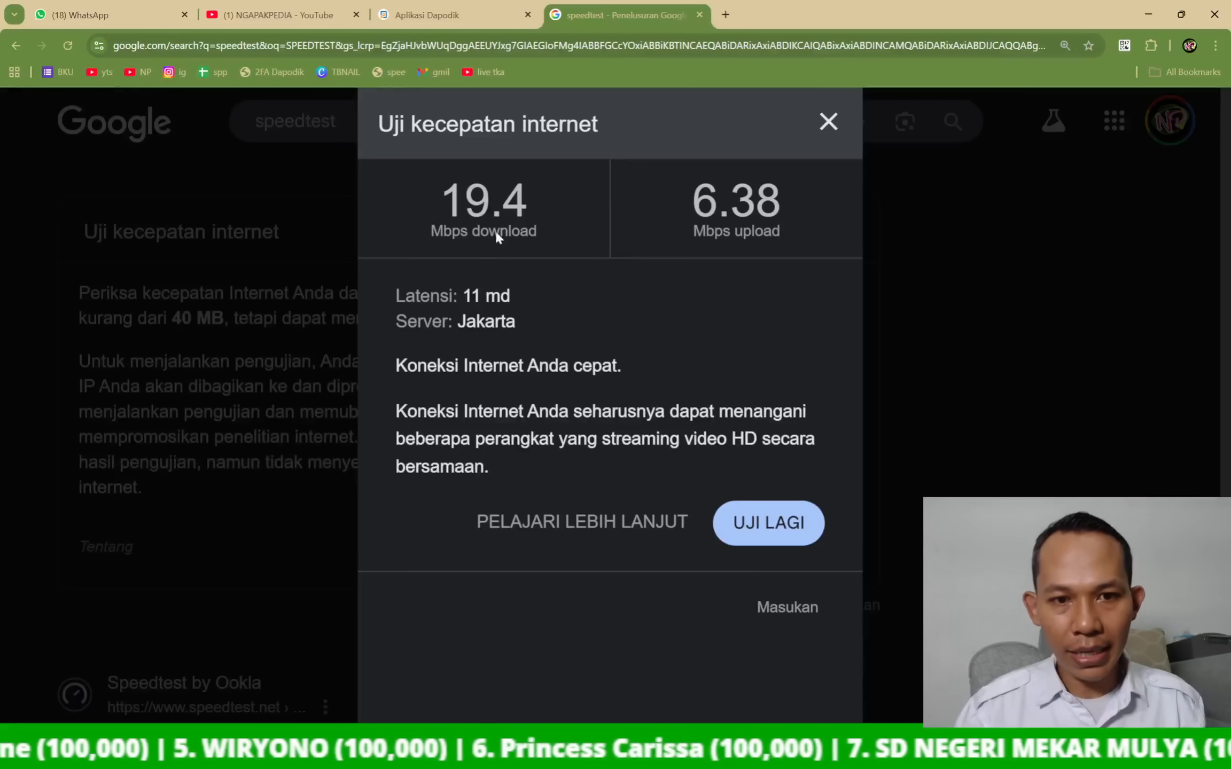
- Copy the Google speed test results into the new internet record: Bandwidth Down 19.4 Mbps and Bandwidth Up 6.38 Mbps
click(468, 17)
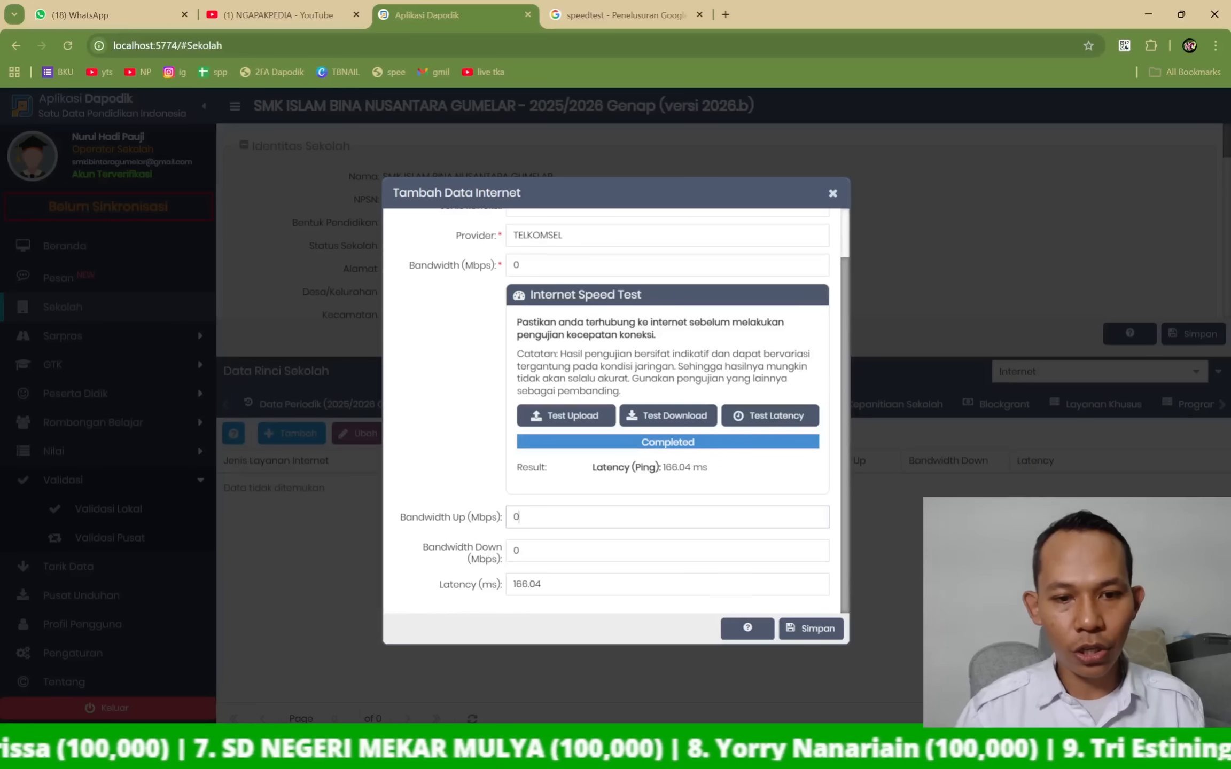
key(Tab)
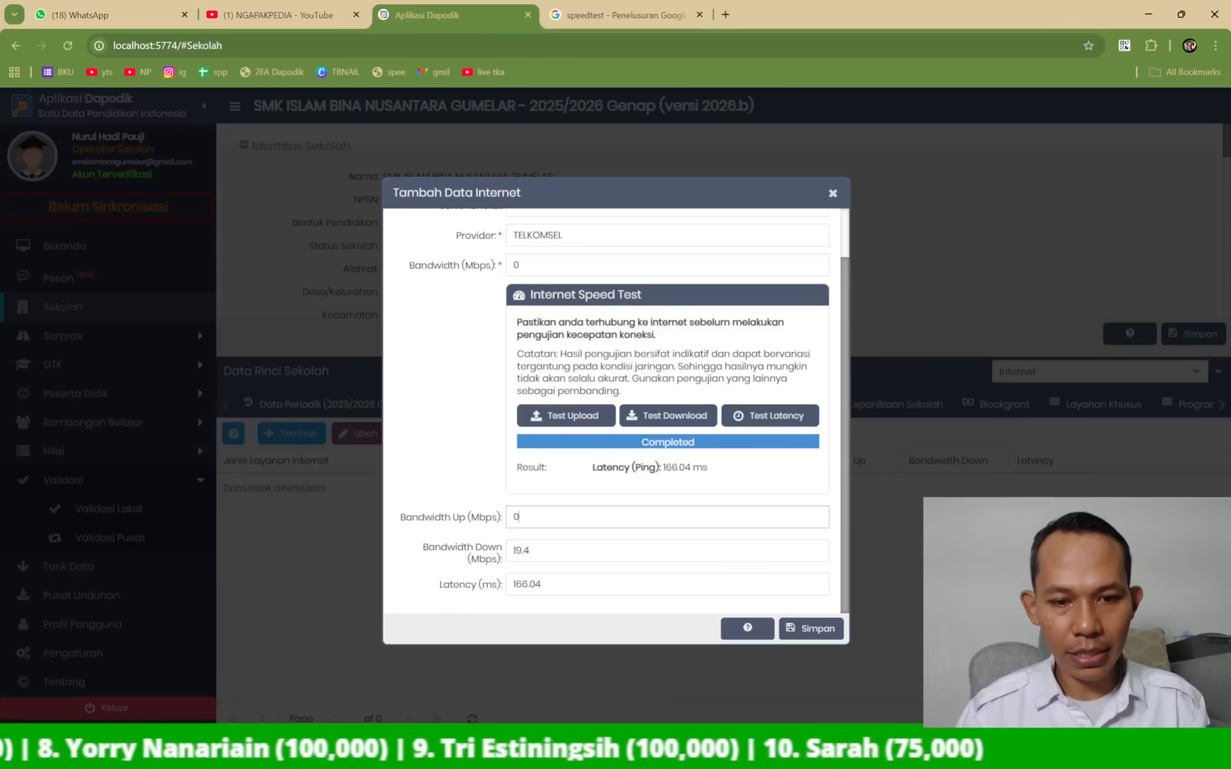
click(617, 15)
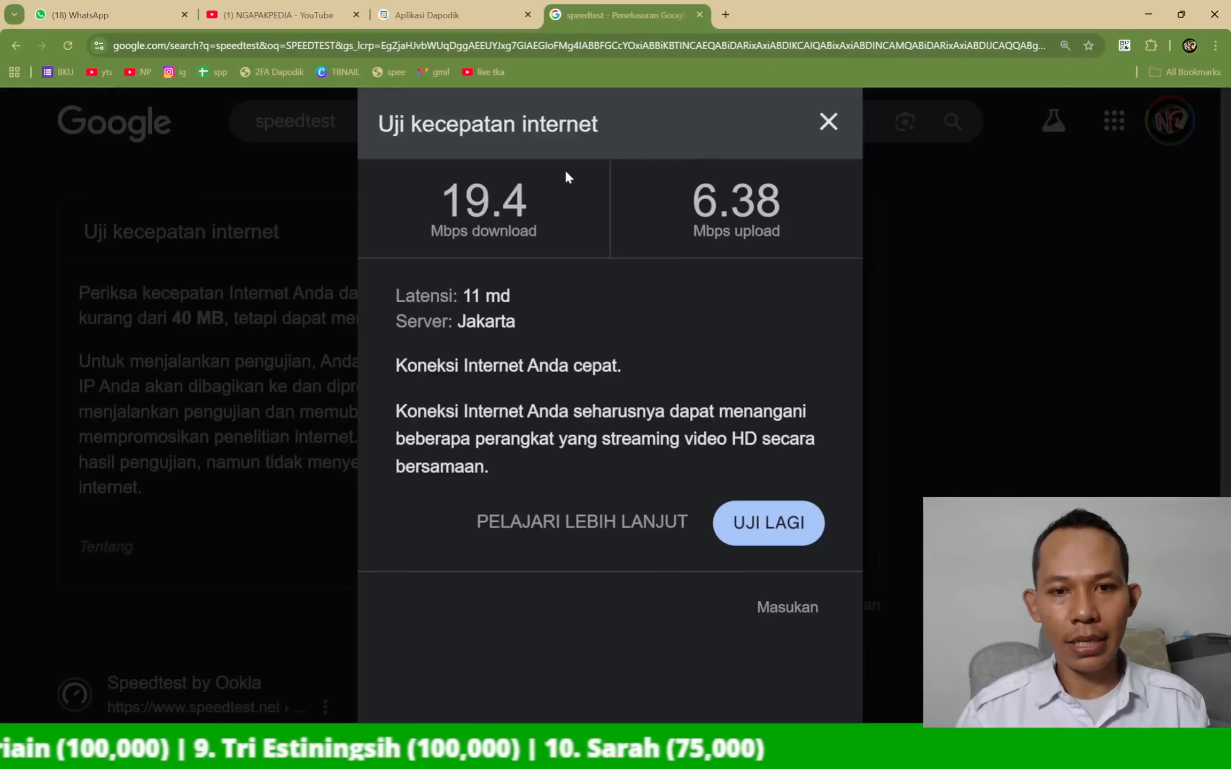
click(406, 14)
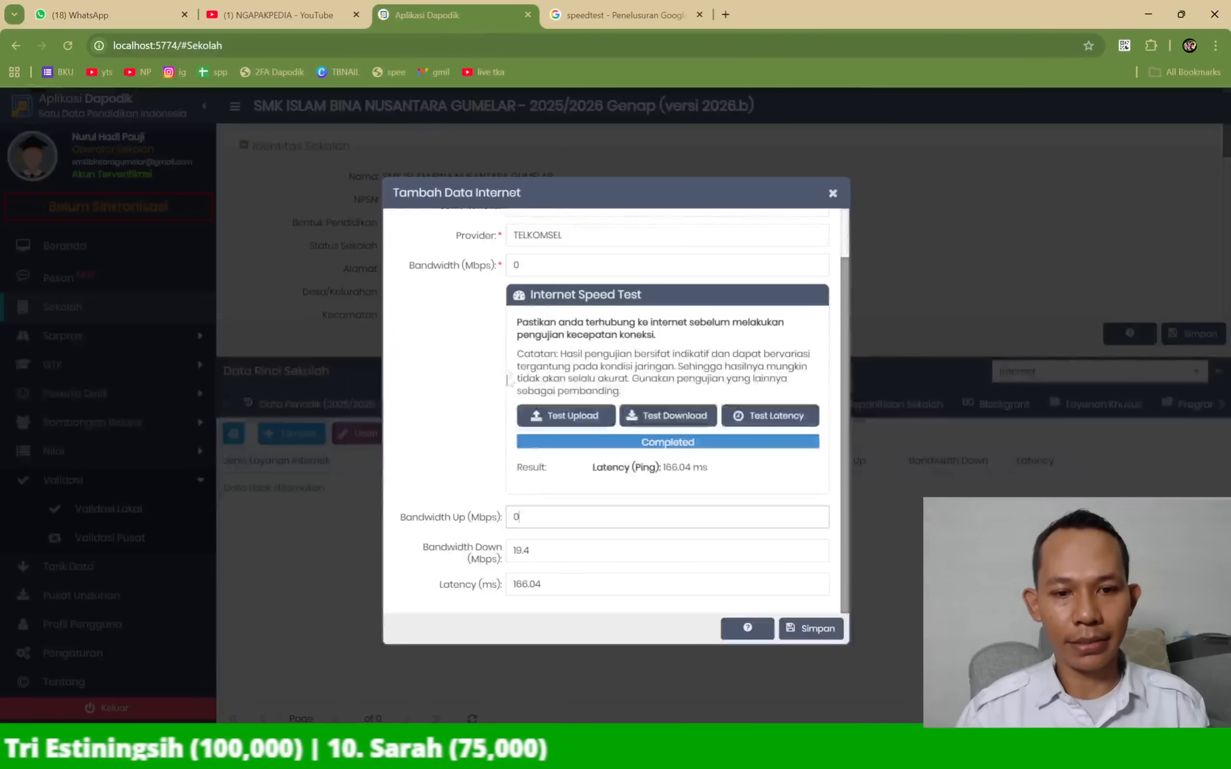
text(06.)
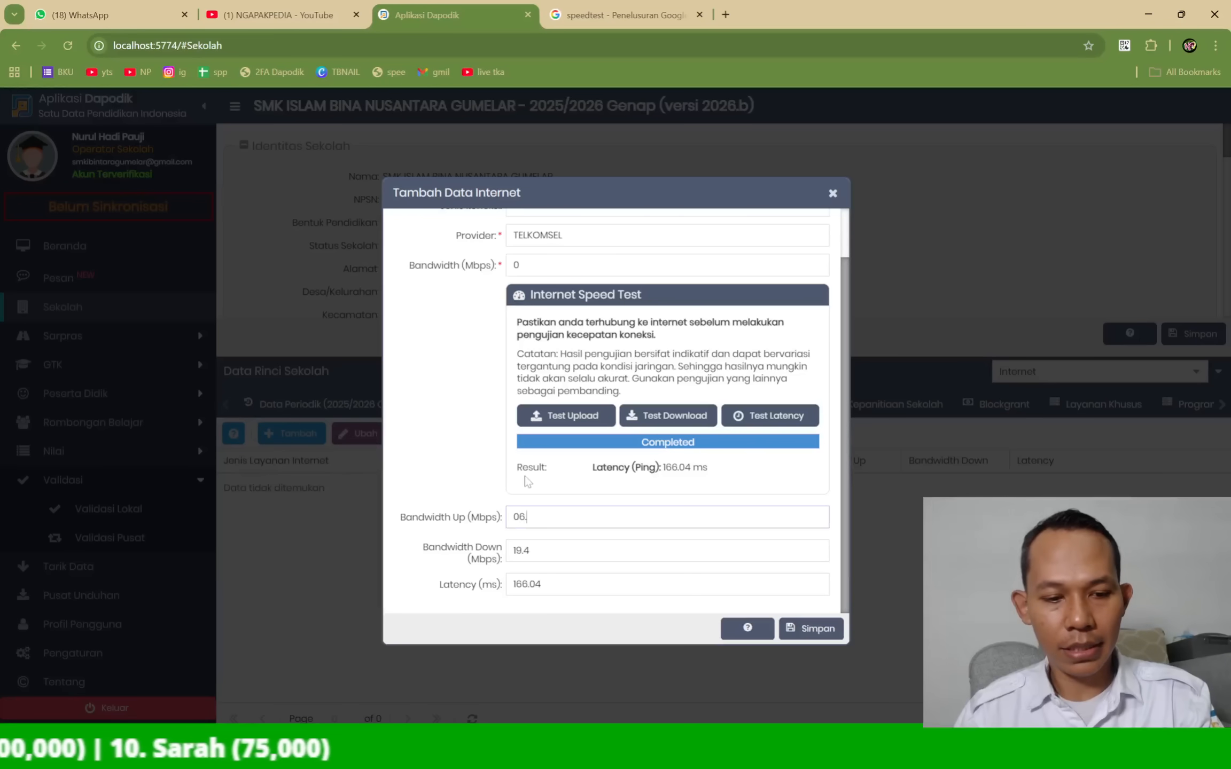
text(38)
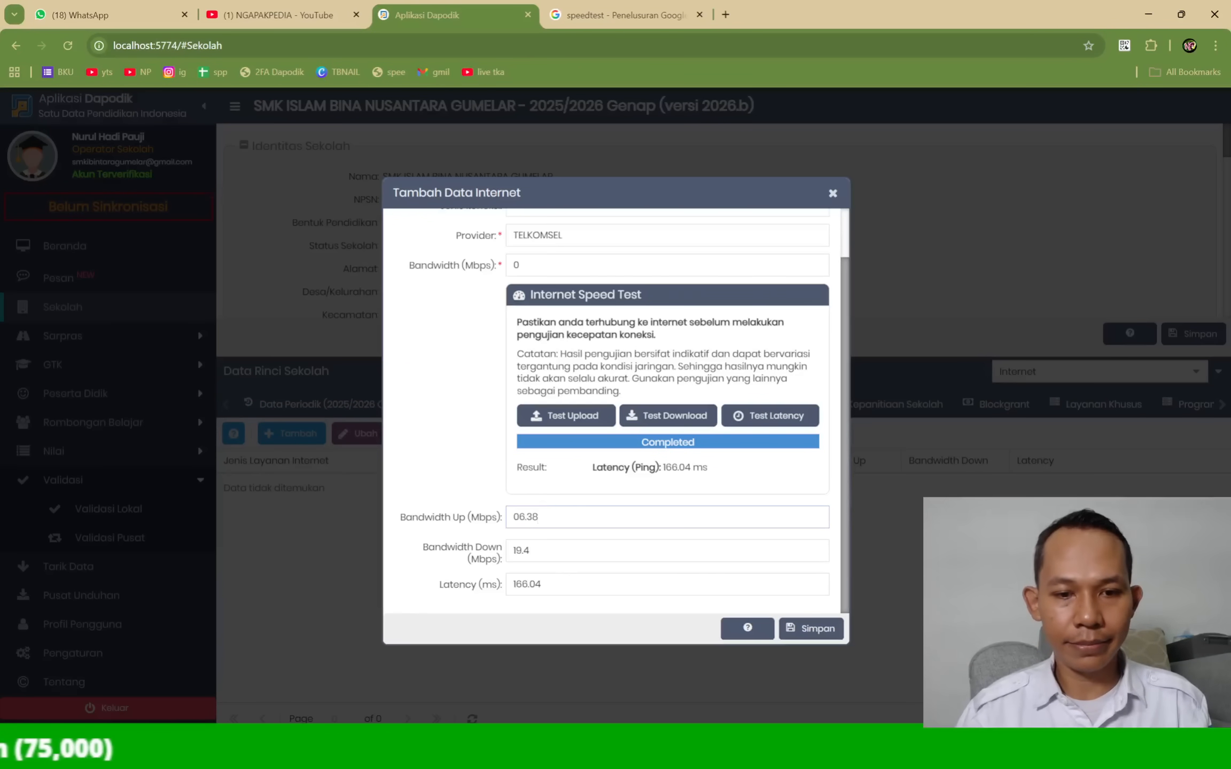
- Set the latency to 11 ms, matching the Google speed test, and save the new internet record
key(Tab)
key(Tab)
click(640, 23)
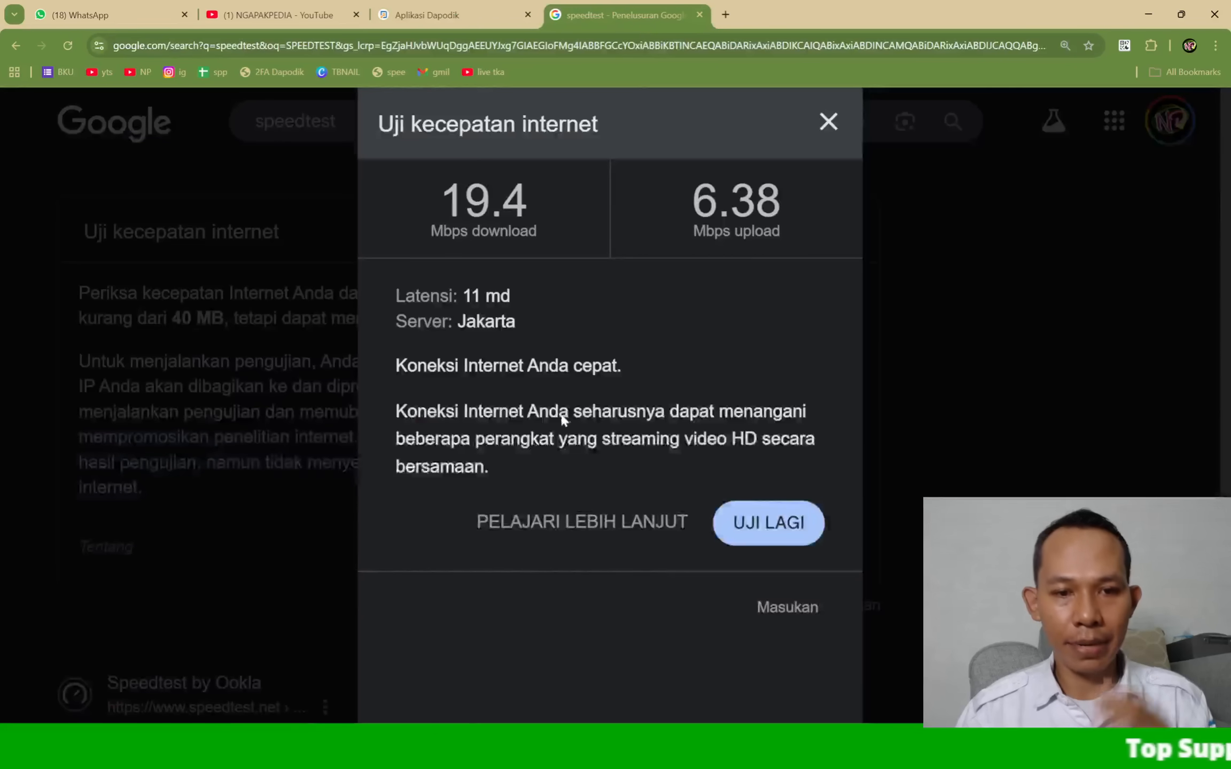
click(425, 13)
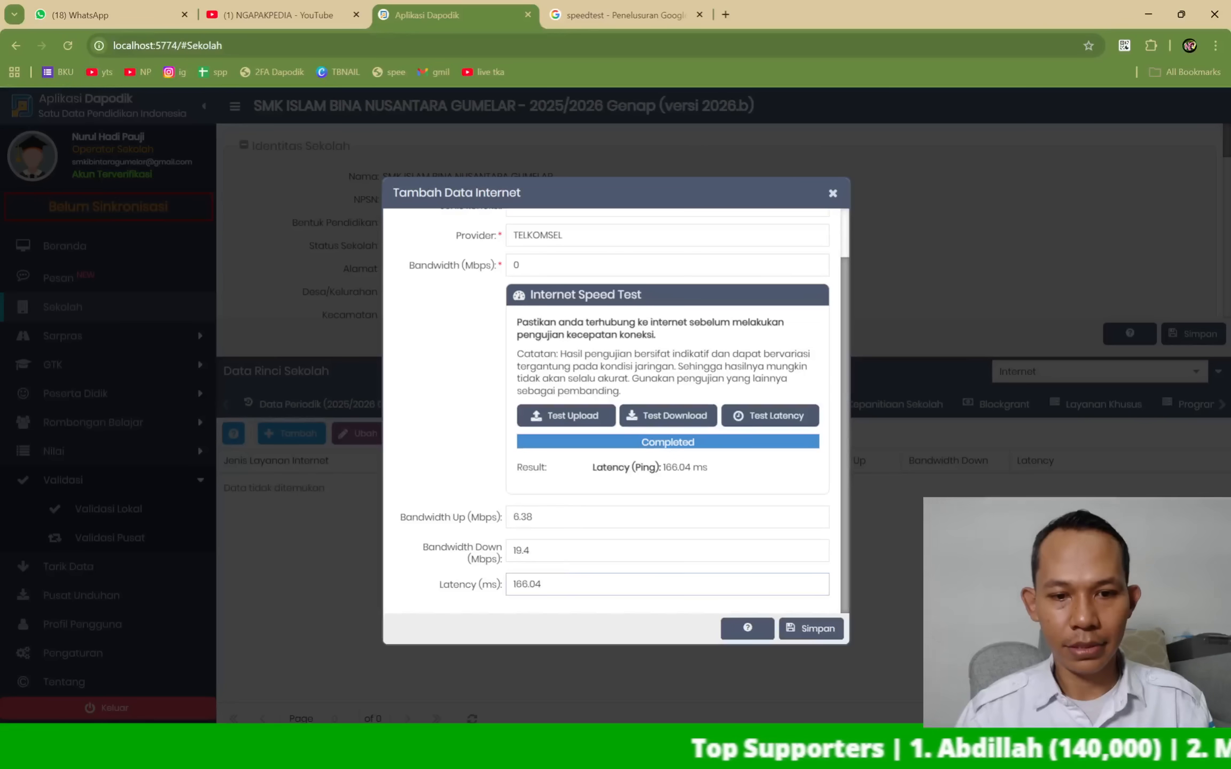
drag(558, 584, 497, 584)
text(11)
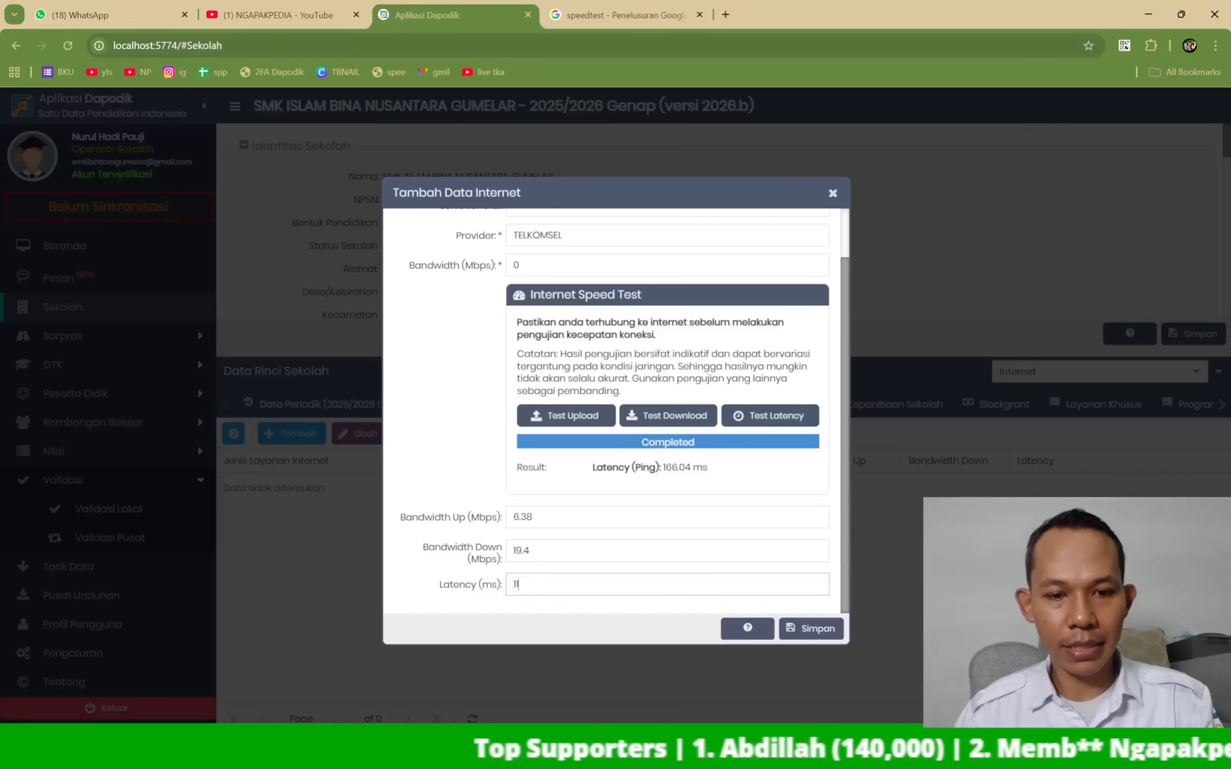
click(536, 604)
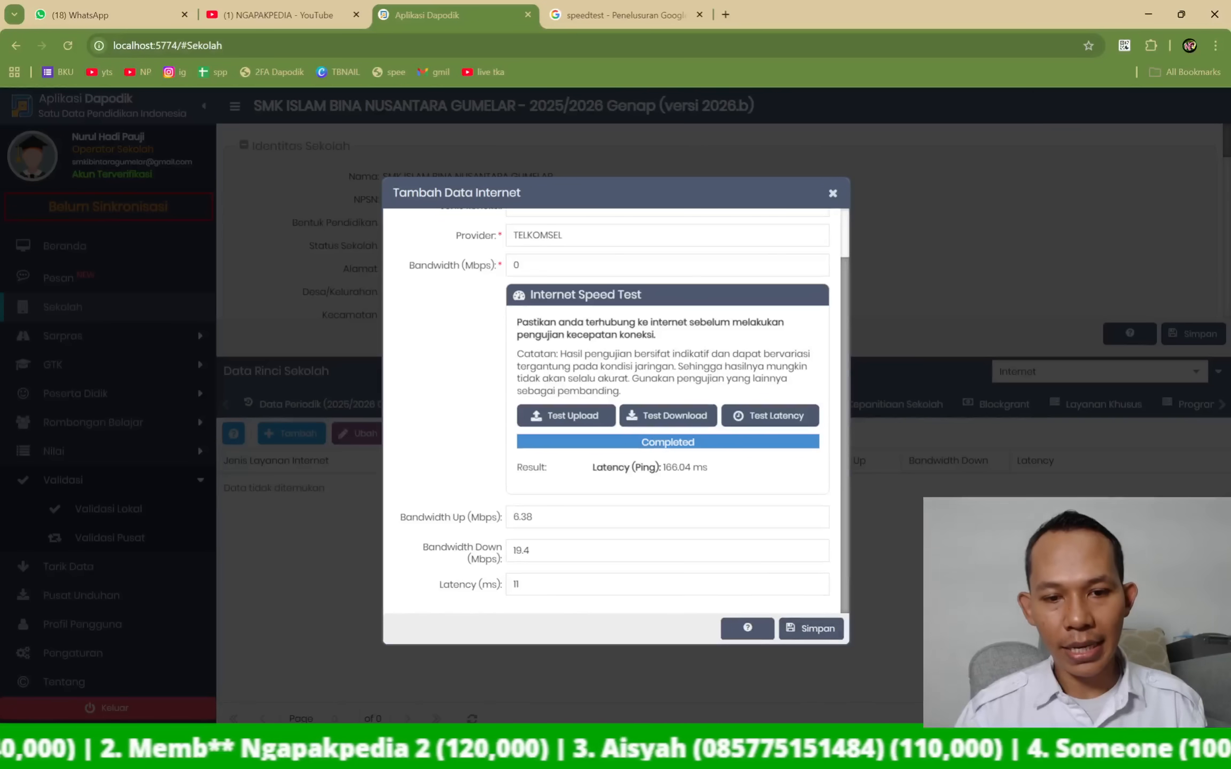
click(521, 584)
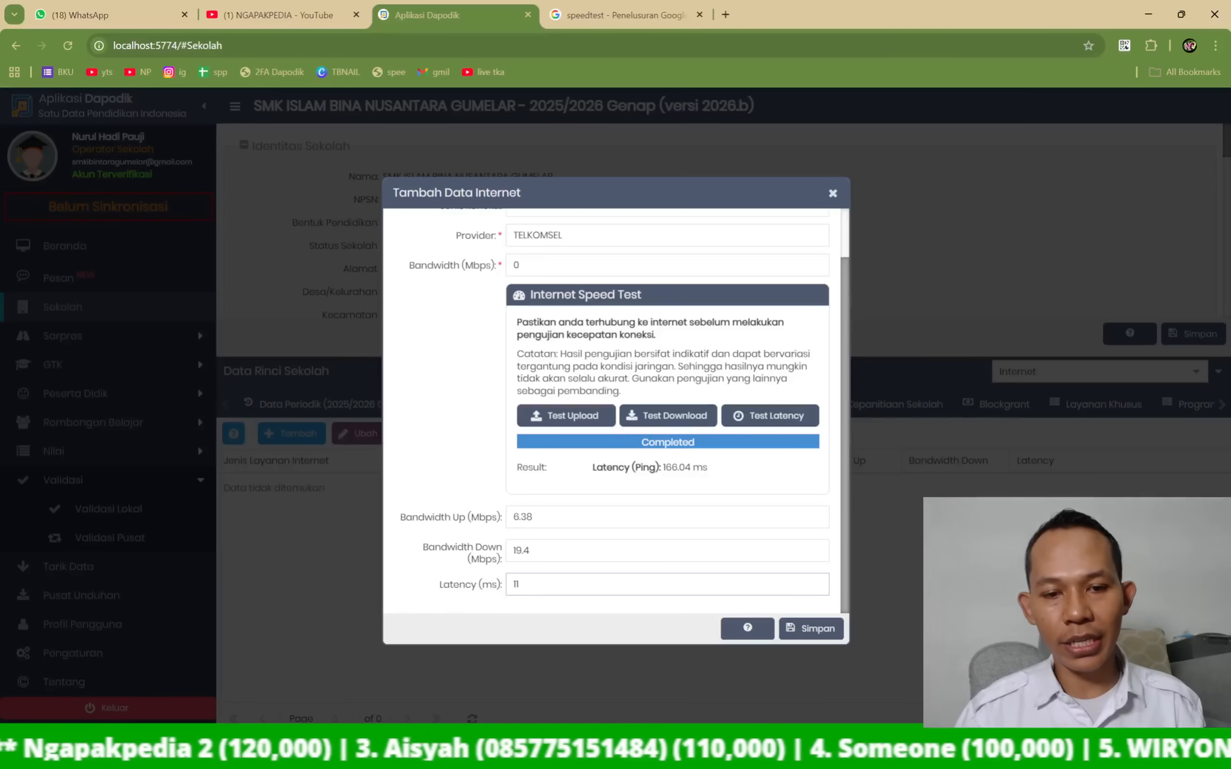
click(436, 437)
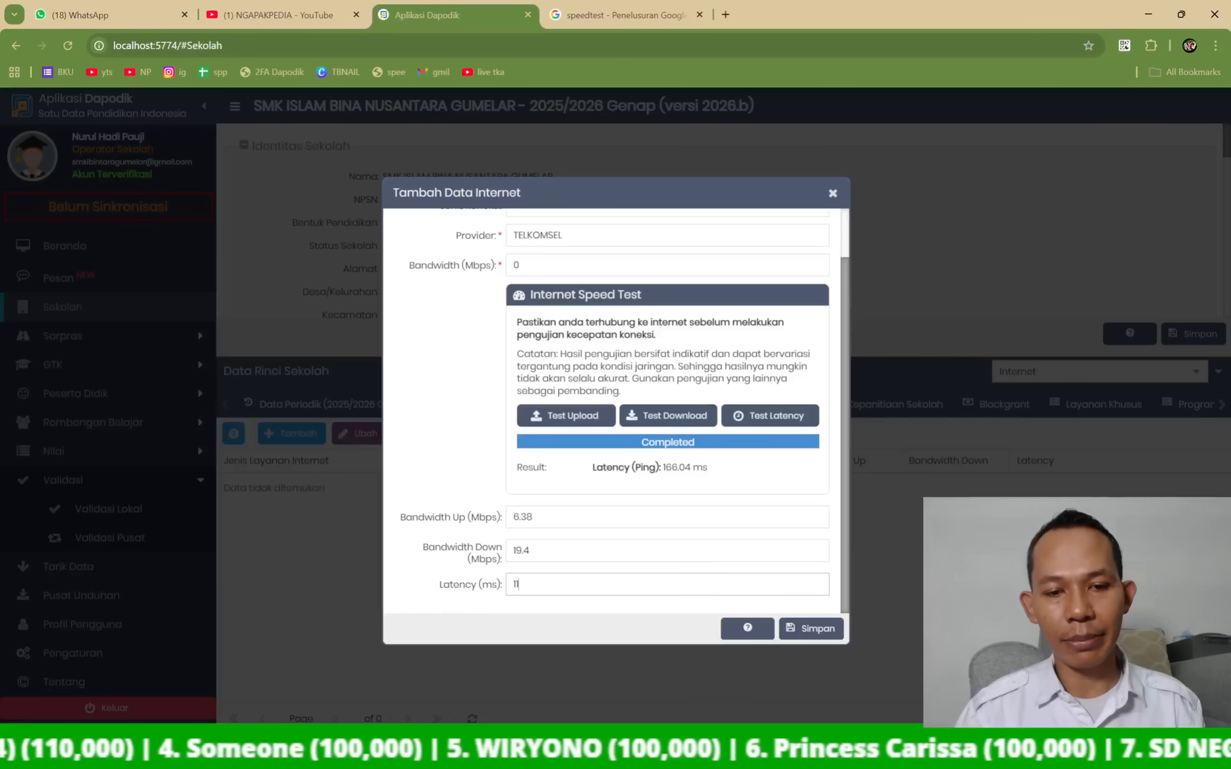
click(809, 628)
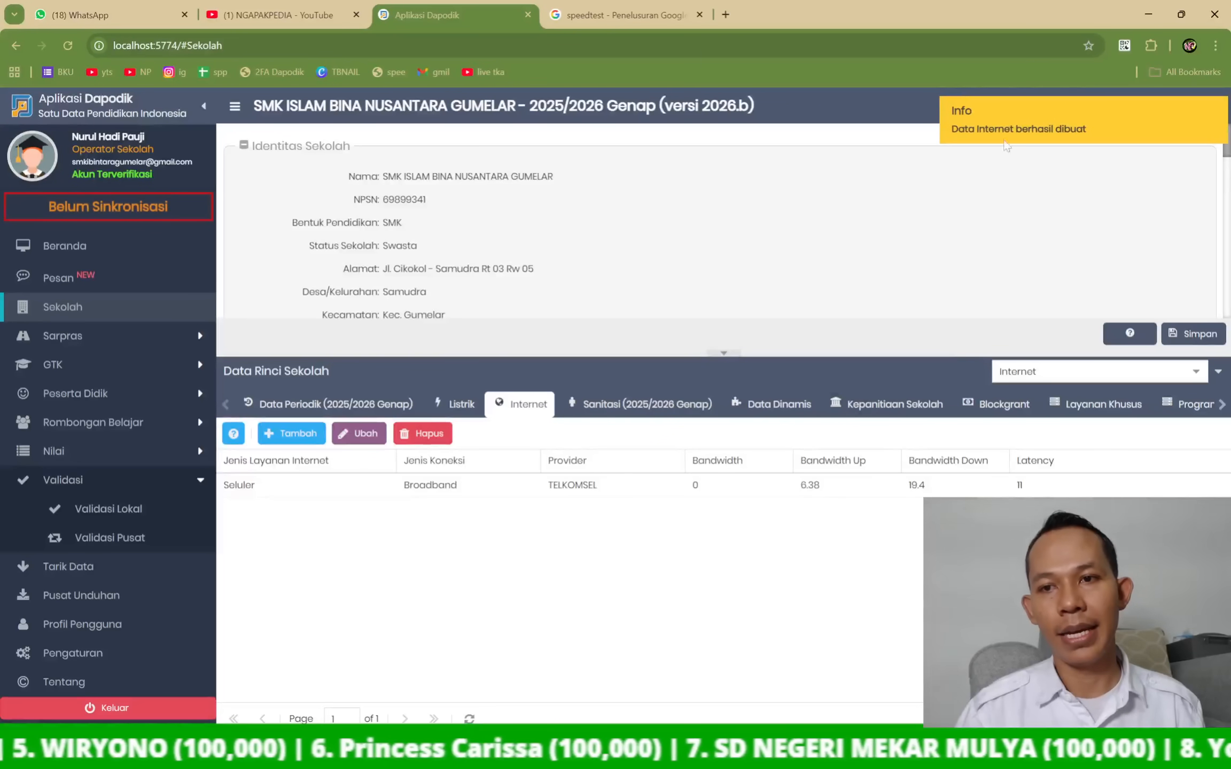
- Reopen the saved TELKOMSEL cellular record for editing and set its Bandwidth to 25 Mbps
click(800, 487)
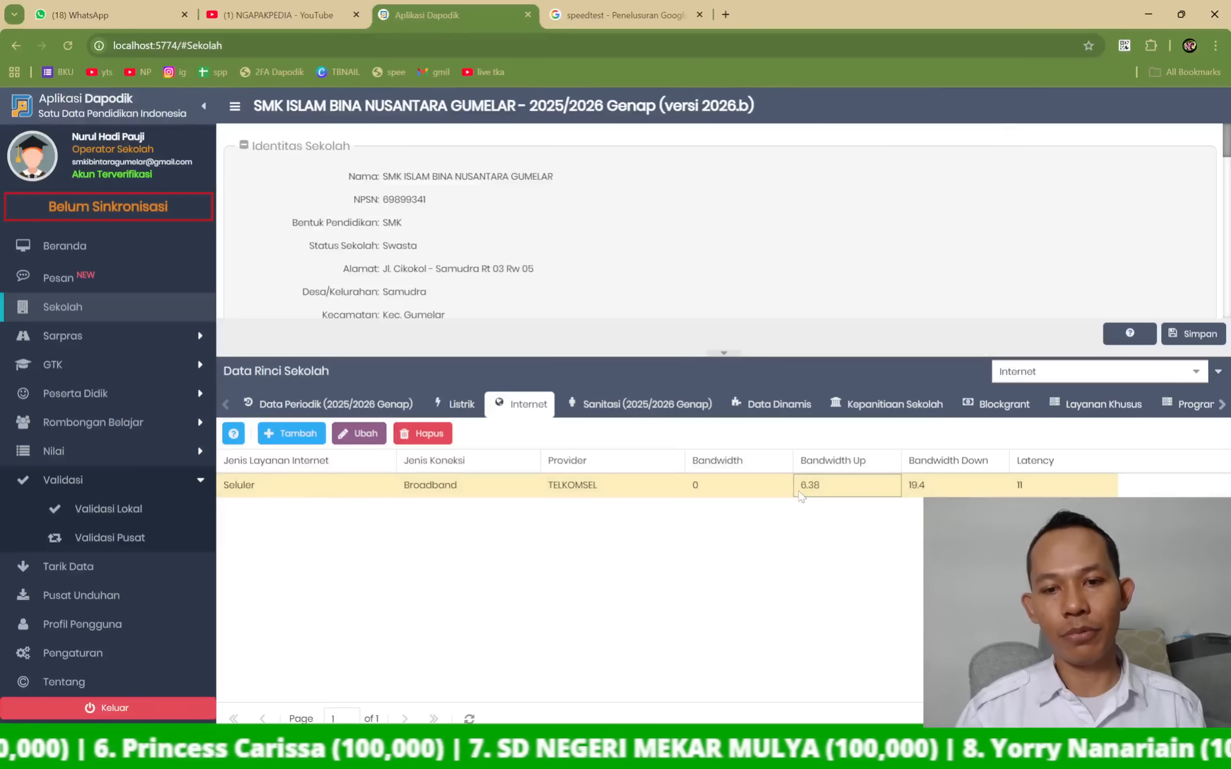
click(753, 488)
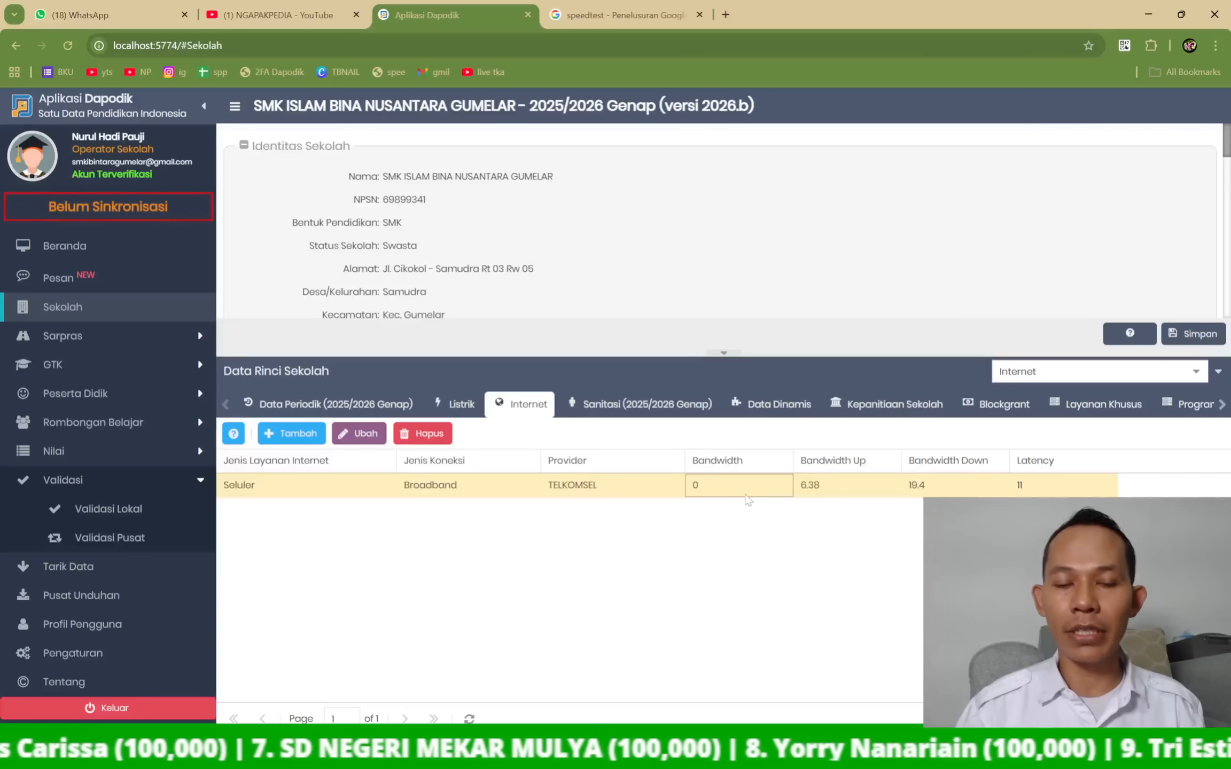
click(367, 435)
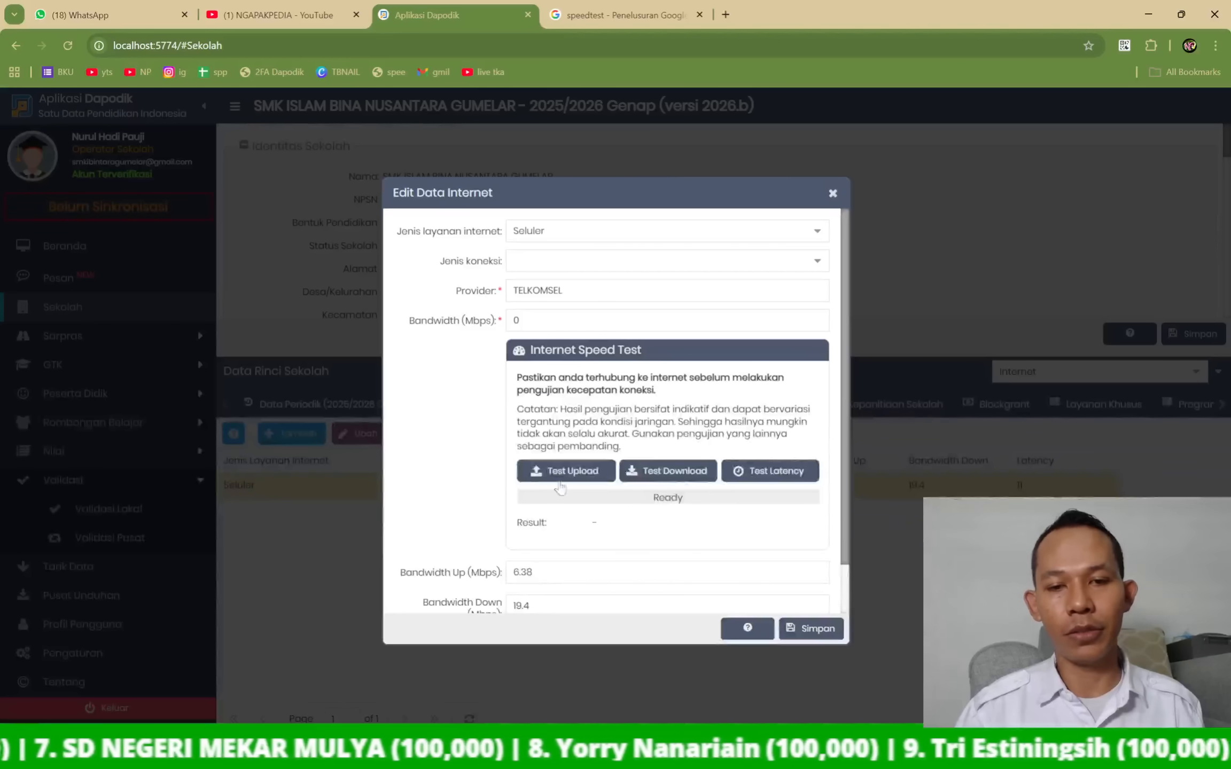
scroll(641, 427, down, 2)
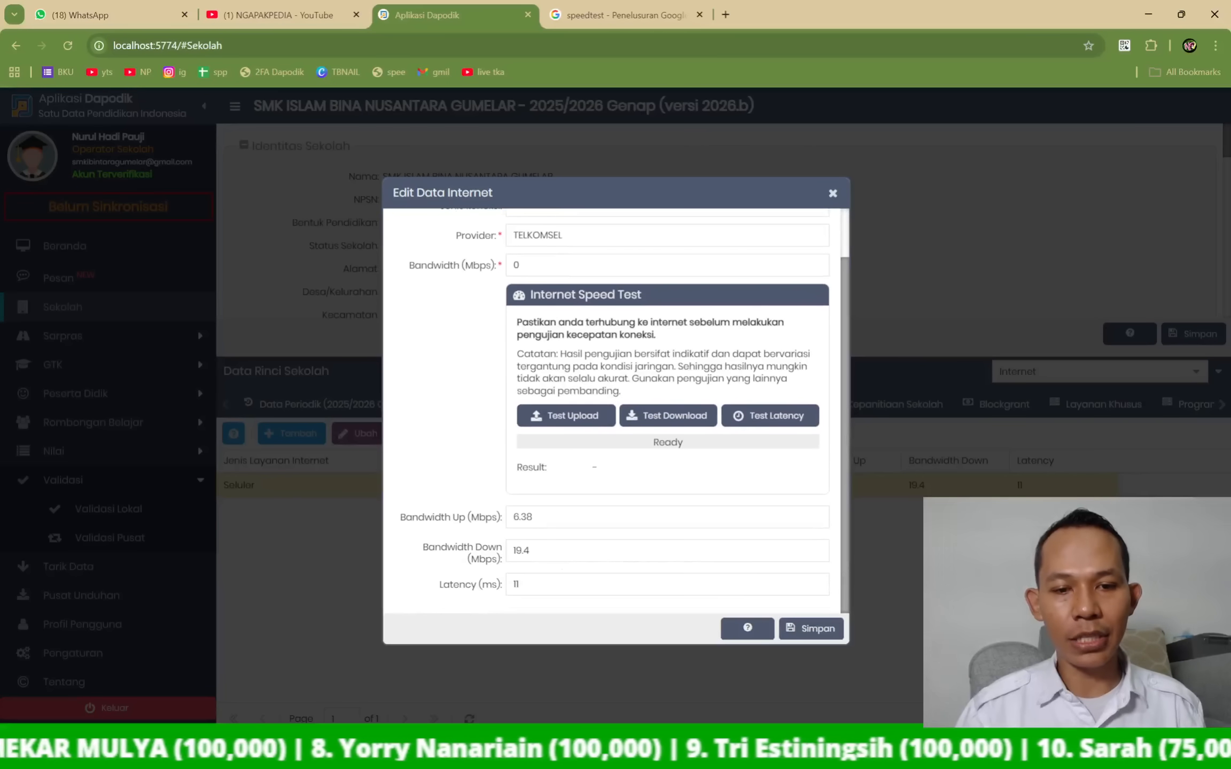
click(604, 517)
click(604, 550)
click(603, 517)
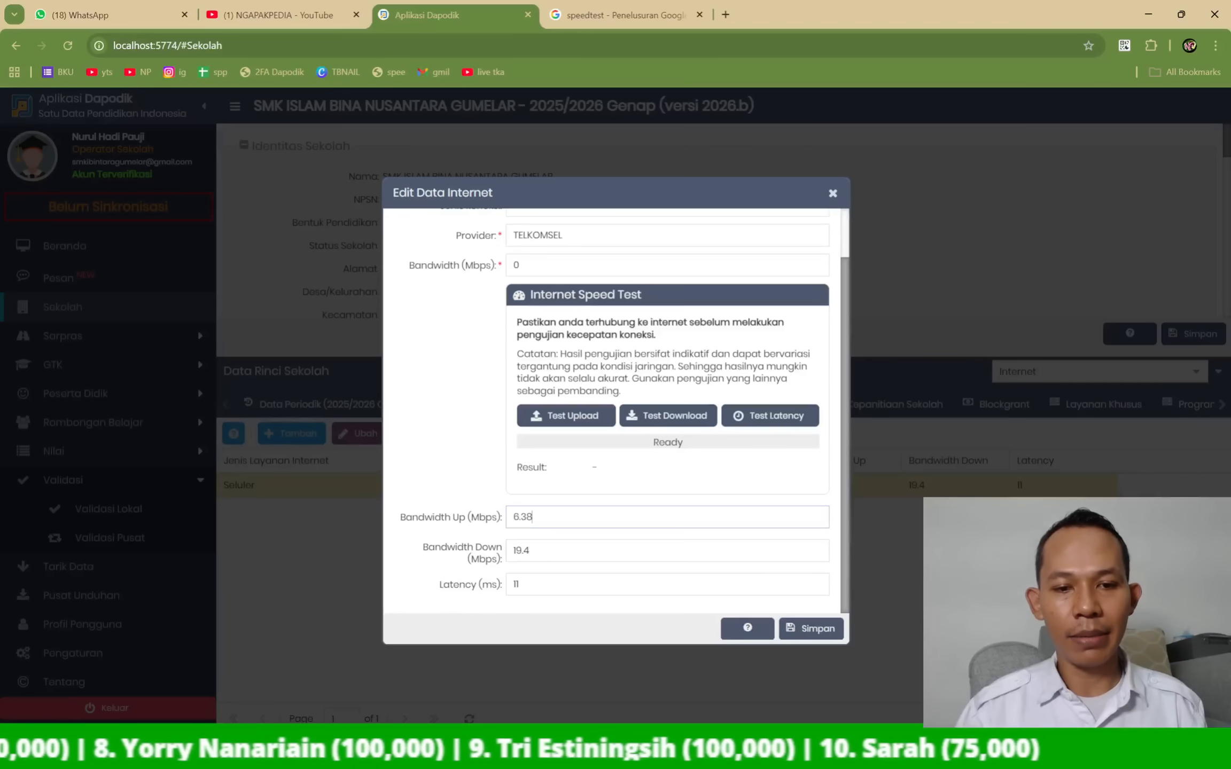
click(545, 551)
scroll(550, 390, up, 1)
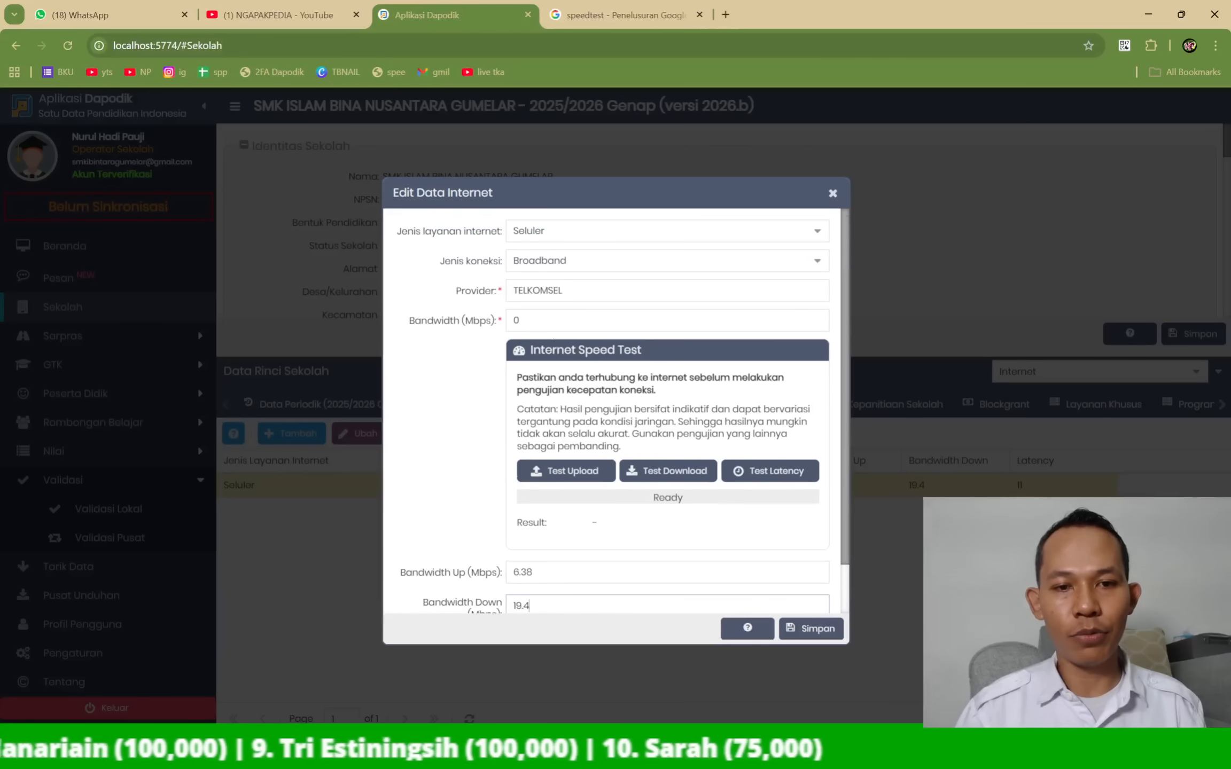
double_click(517, 320)
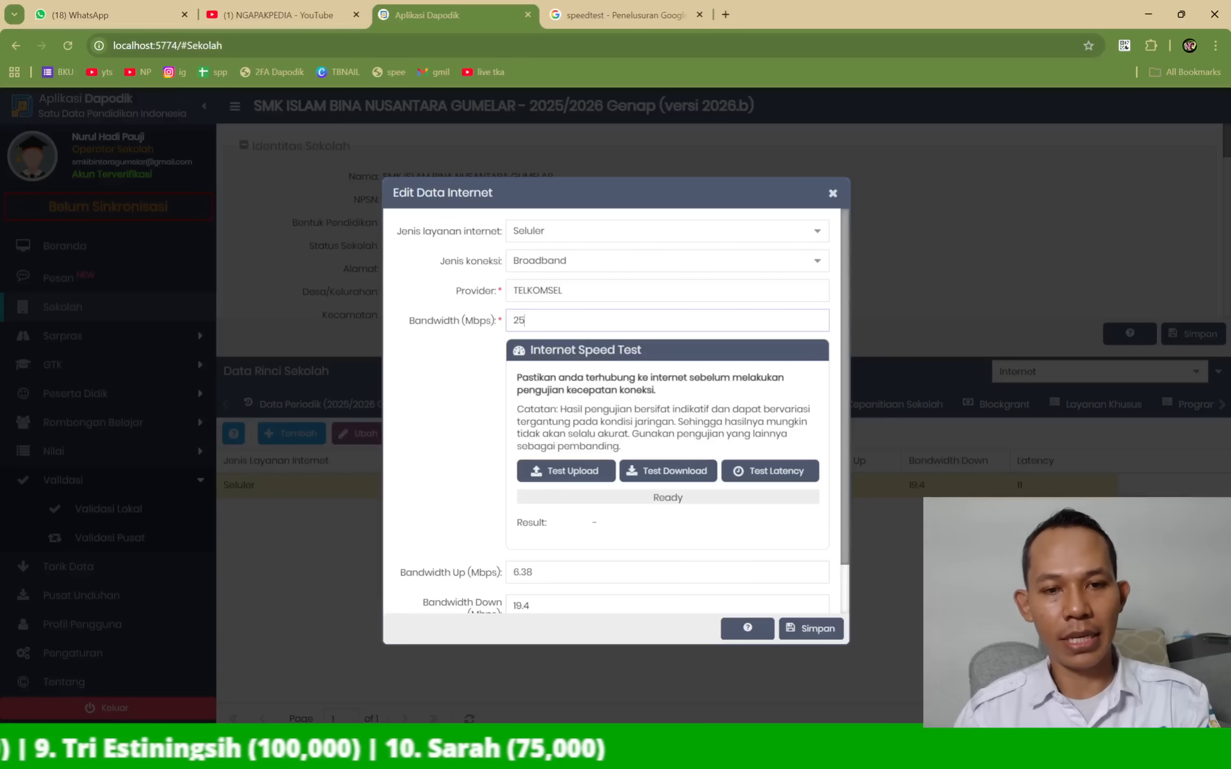
click(453, 372)
click(529, 322)
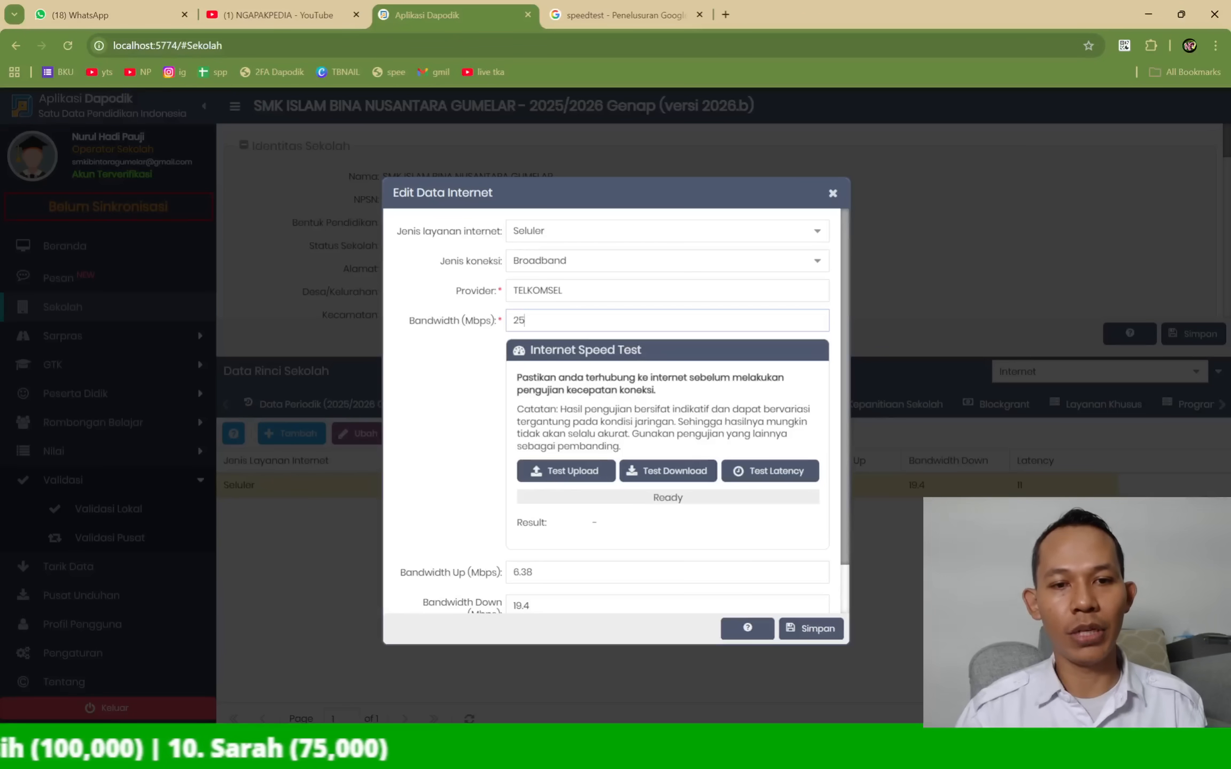
- Try stepping the Bandwidth Up value of the cellular record down to 4.38 and up to 7.38
click(547, 572)
scroll(548, 573, down, 2)
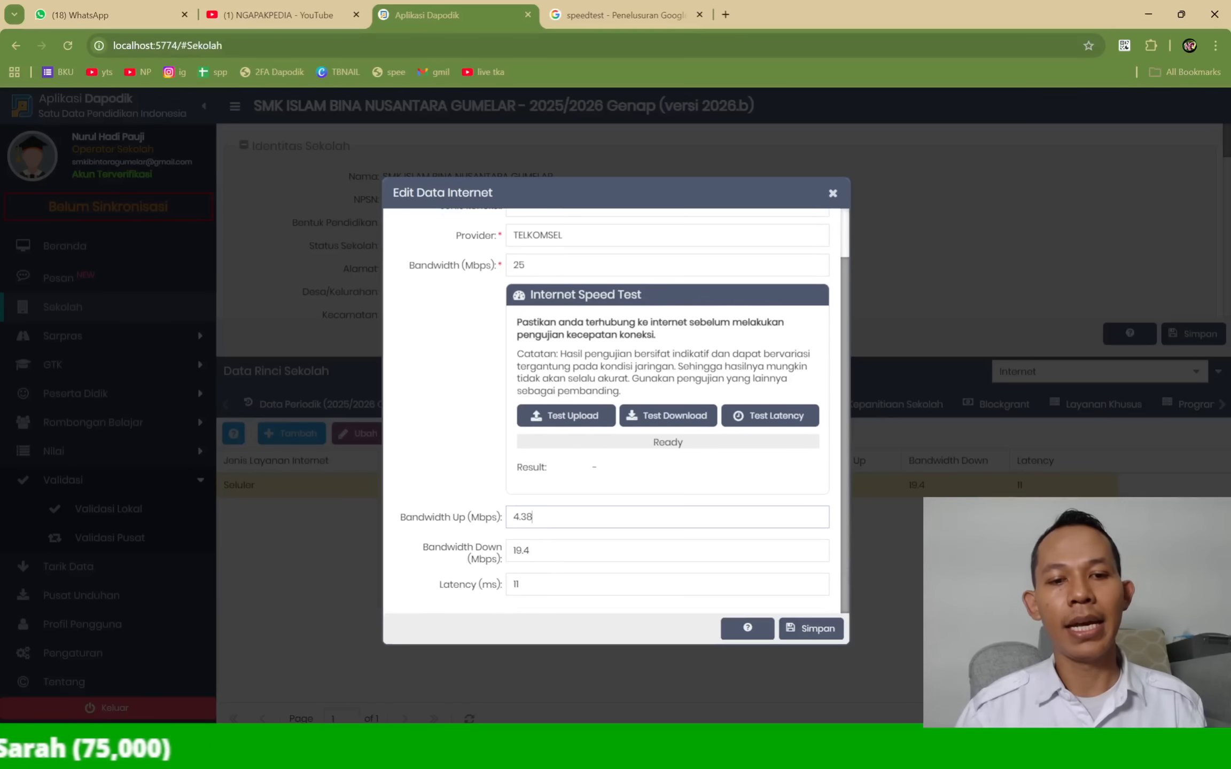
click(539, 551)
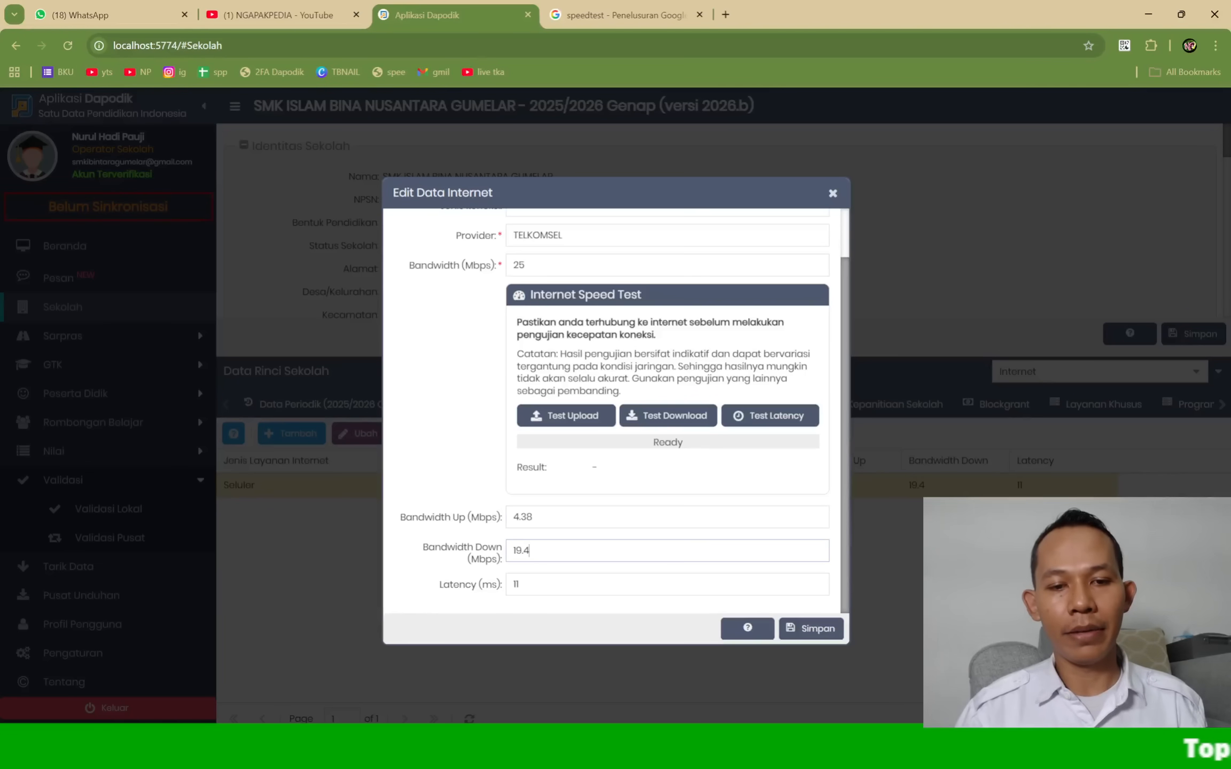
click(540, 524)
scroll(541, 522, up, 1)
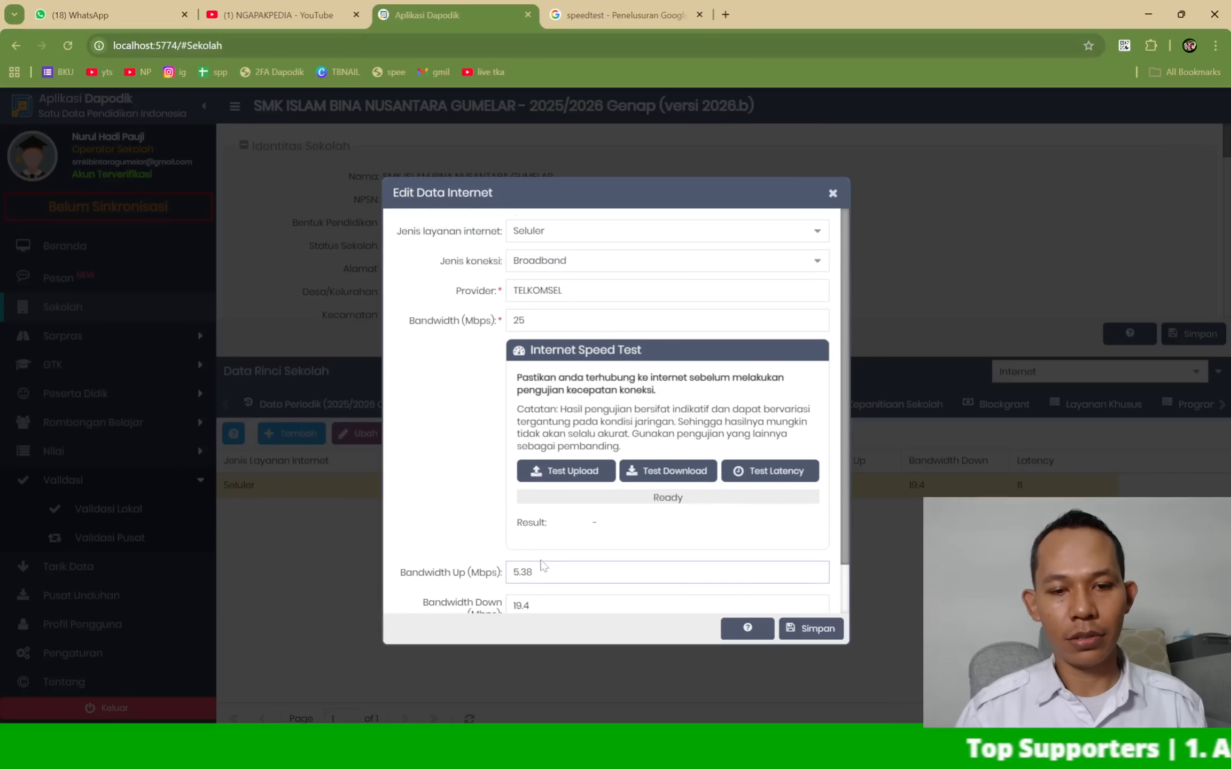
key(Up)
key(Up)
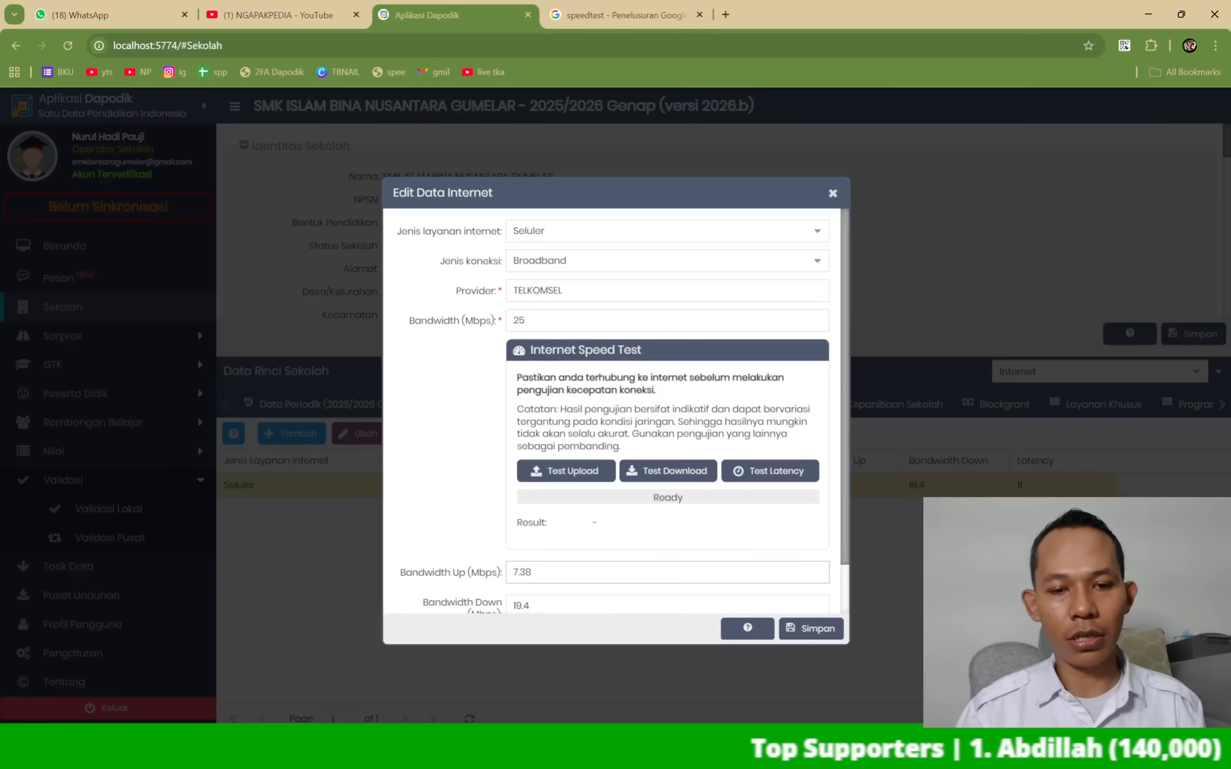
scroll(540, 572, down, 1)
click(484, 501)
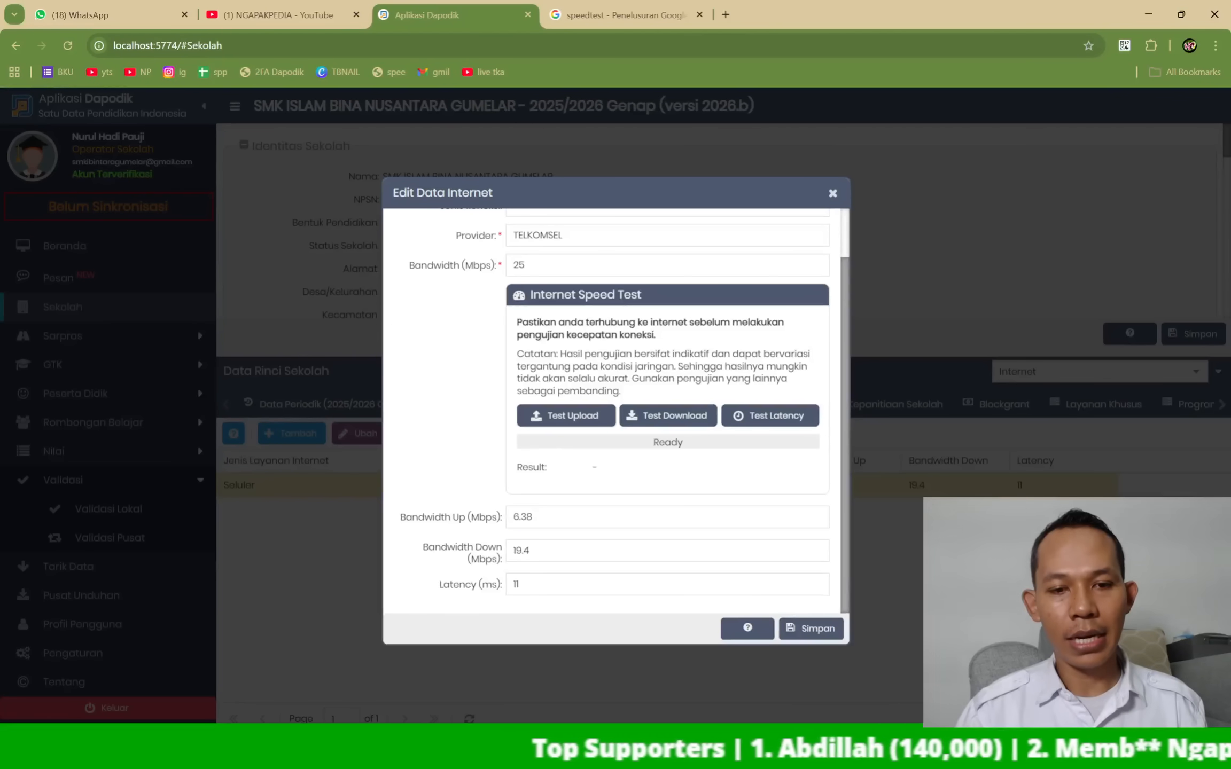
- Make sure Bandwidth Up is set to 6.38 Mbps and save the edited cellular record
click(534, 517)
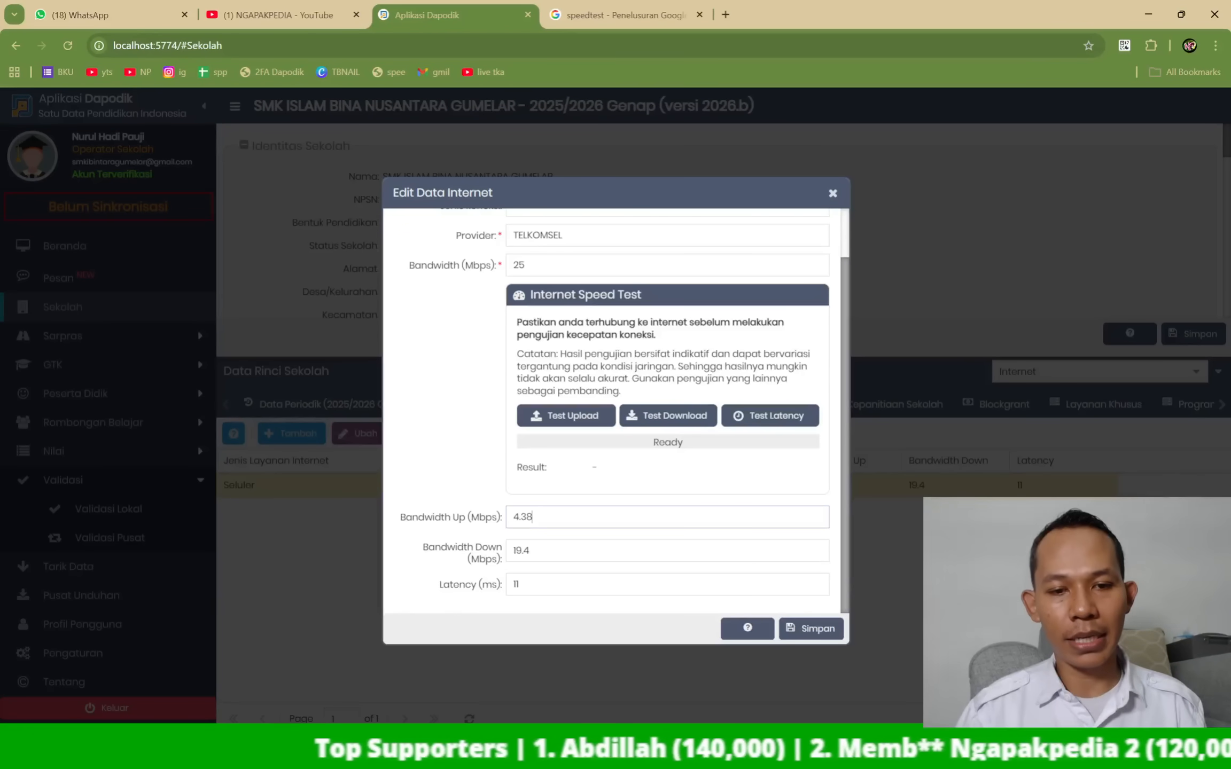
scroll(615, 411, up, 1)
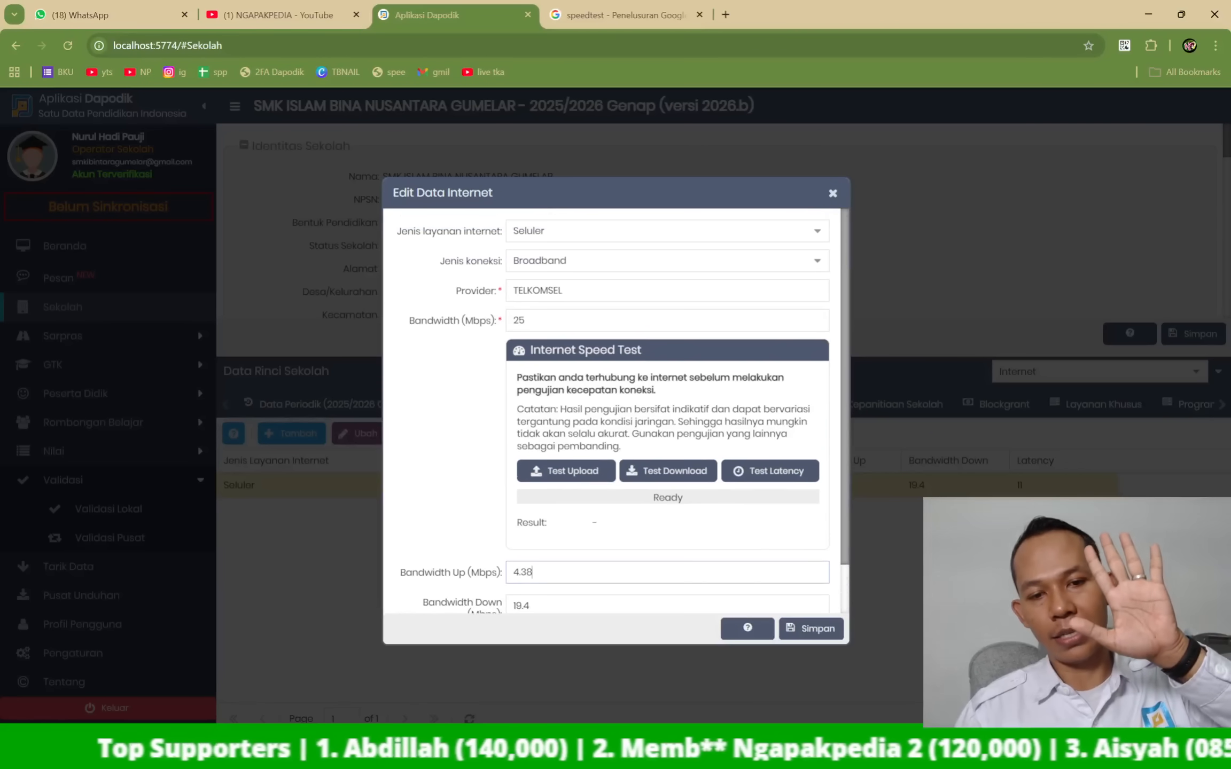
click(461, 527)
scroll(461, 527, down, 1)
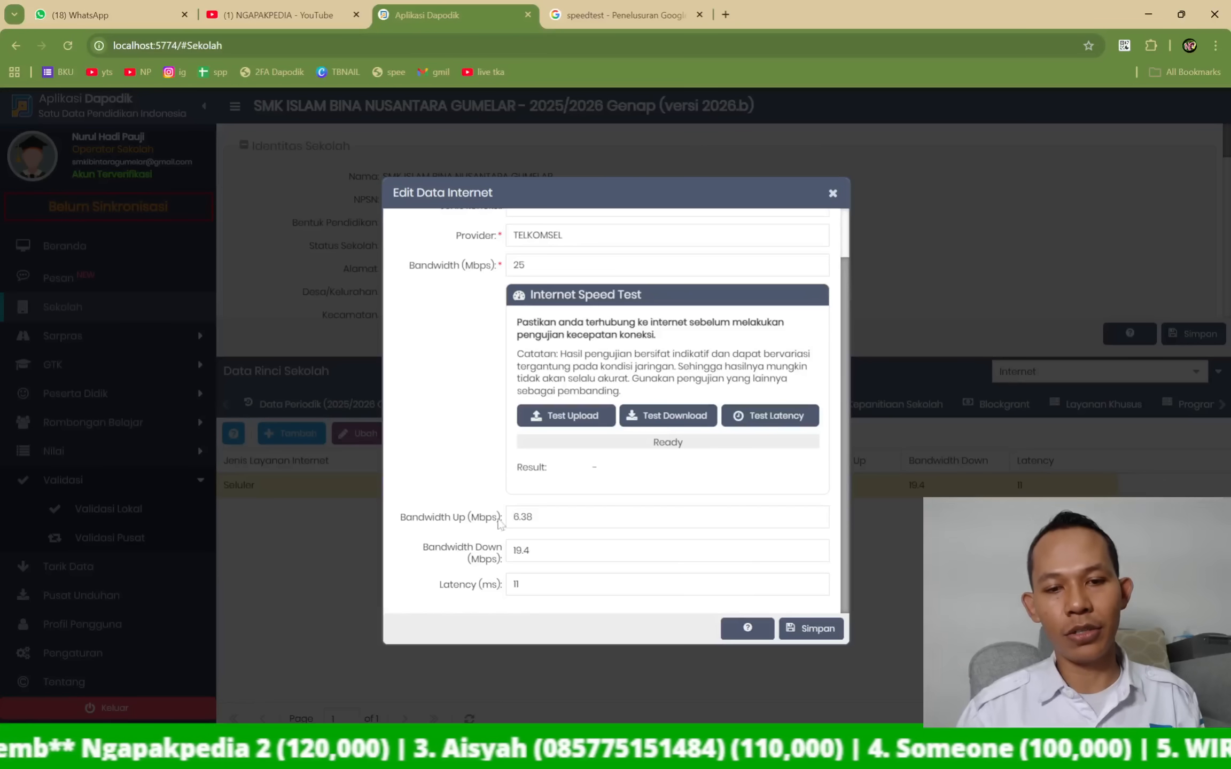
click(803, 626)
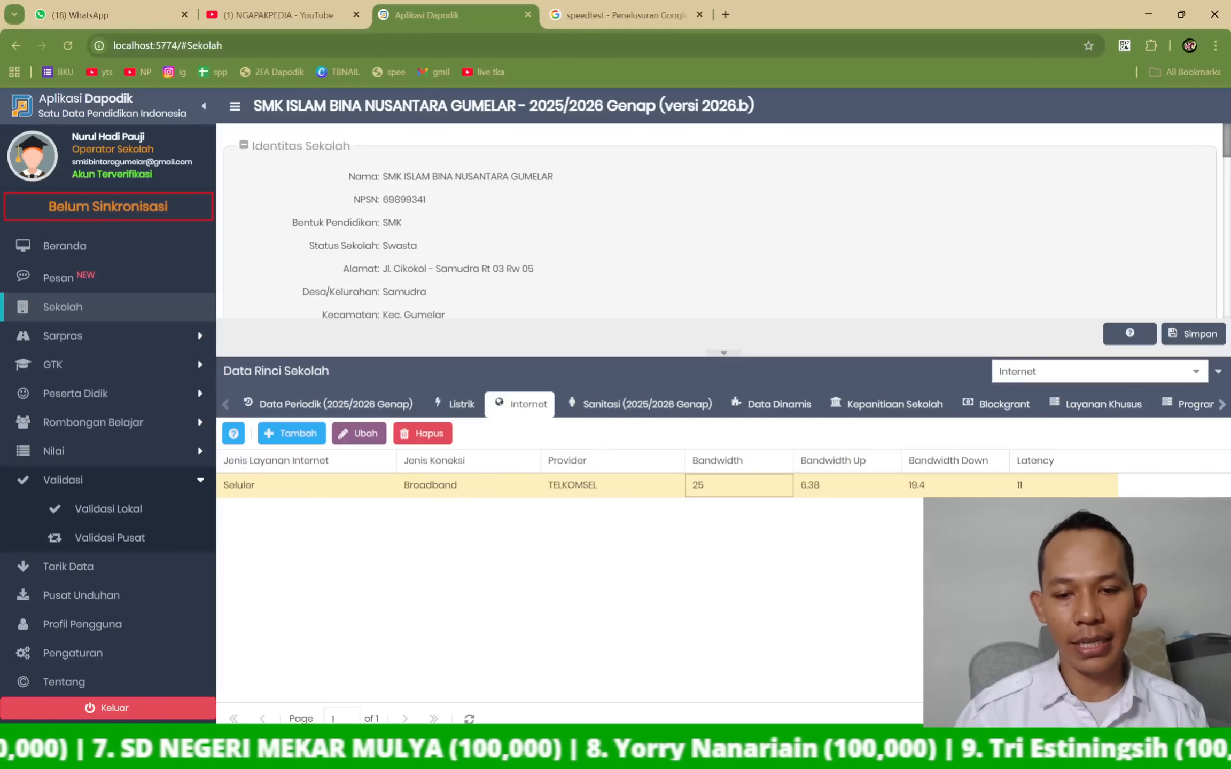
- Switch to the Notepad notes, add "PILIH FIBER" under "2. YANG PUNYA INTERNET", and minimize the notes
key(alt+Tab)
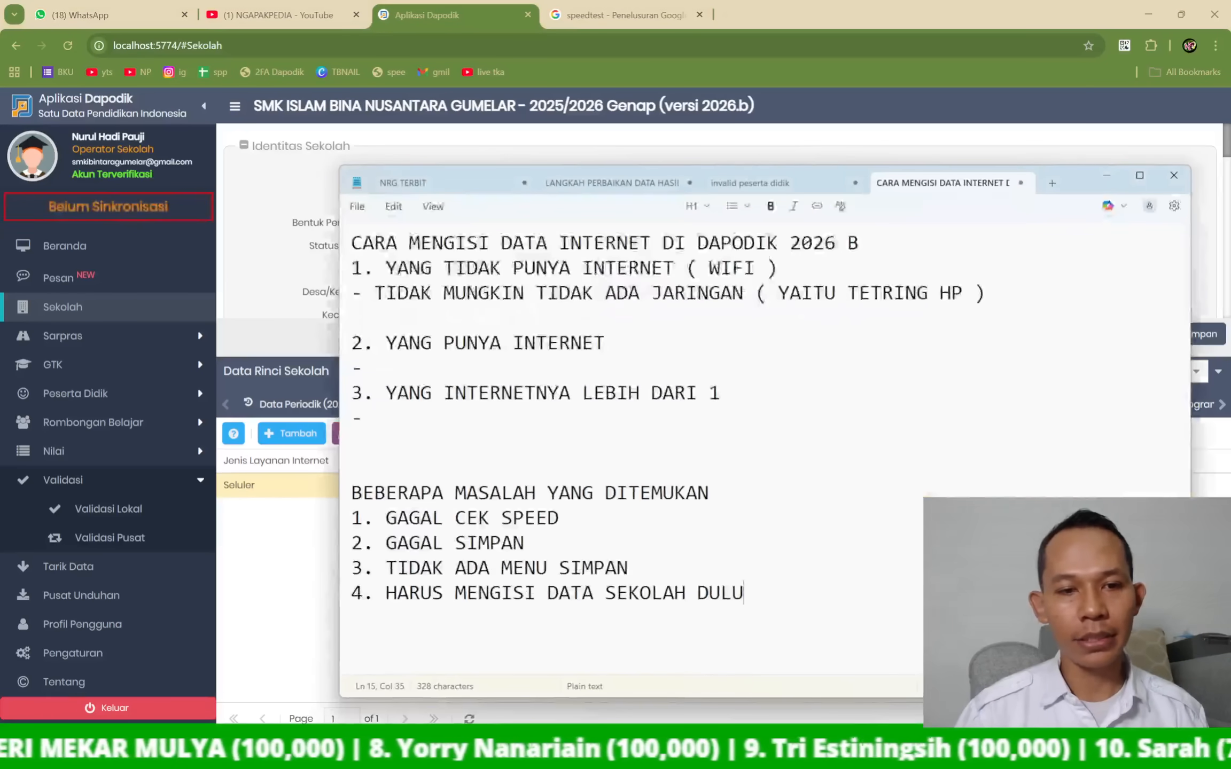
click(986, 294)
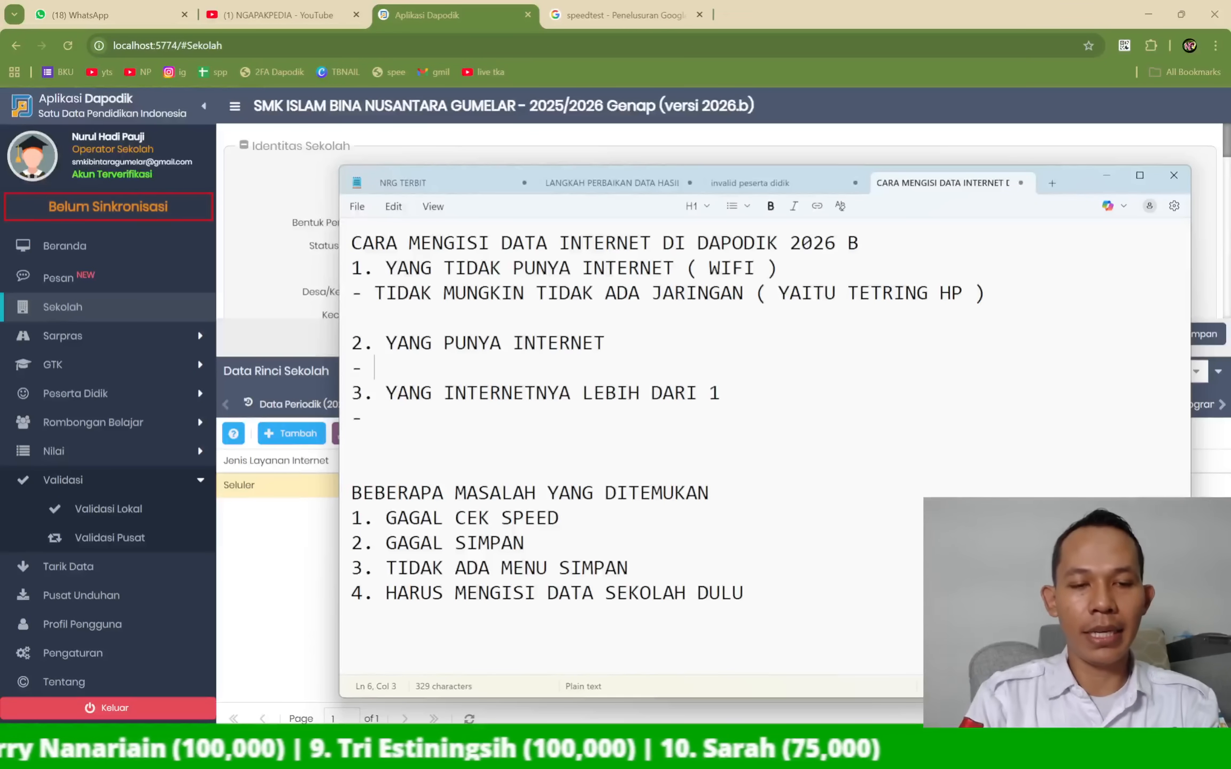
text(PILIH )
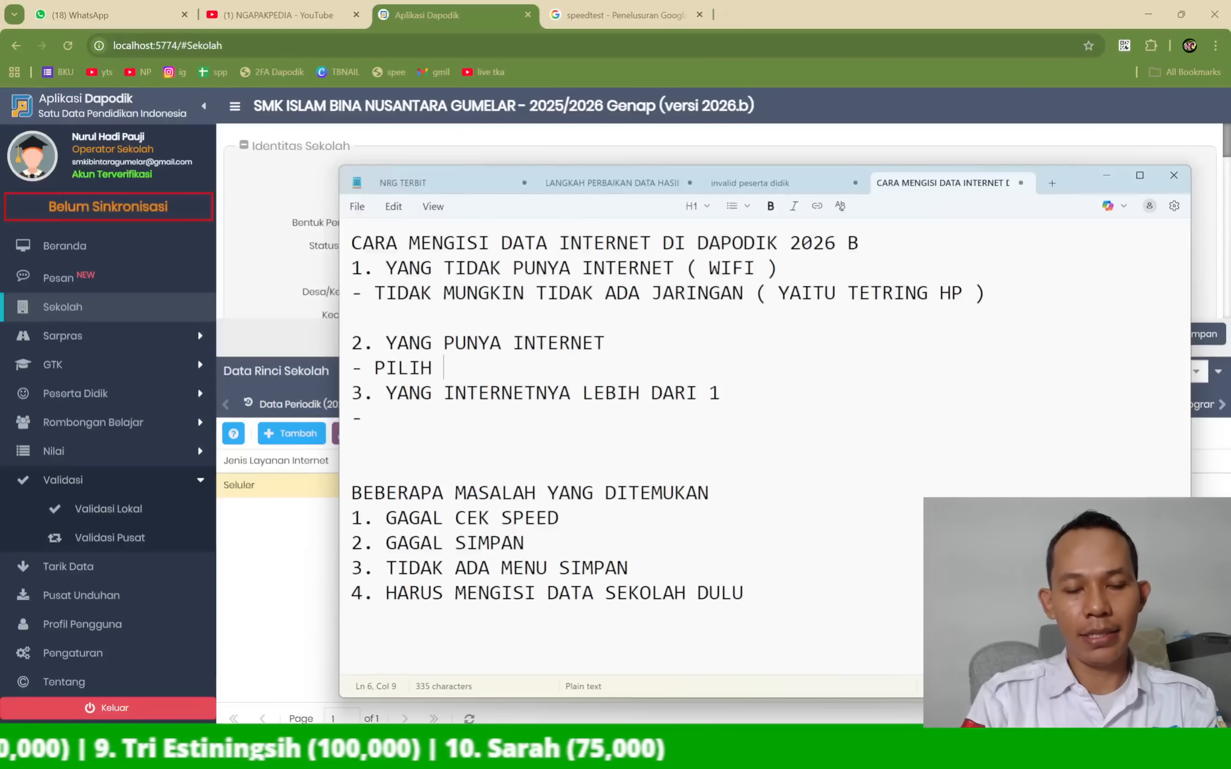
text(FIBER)
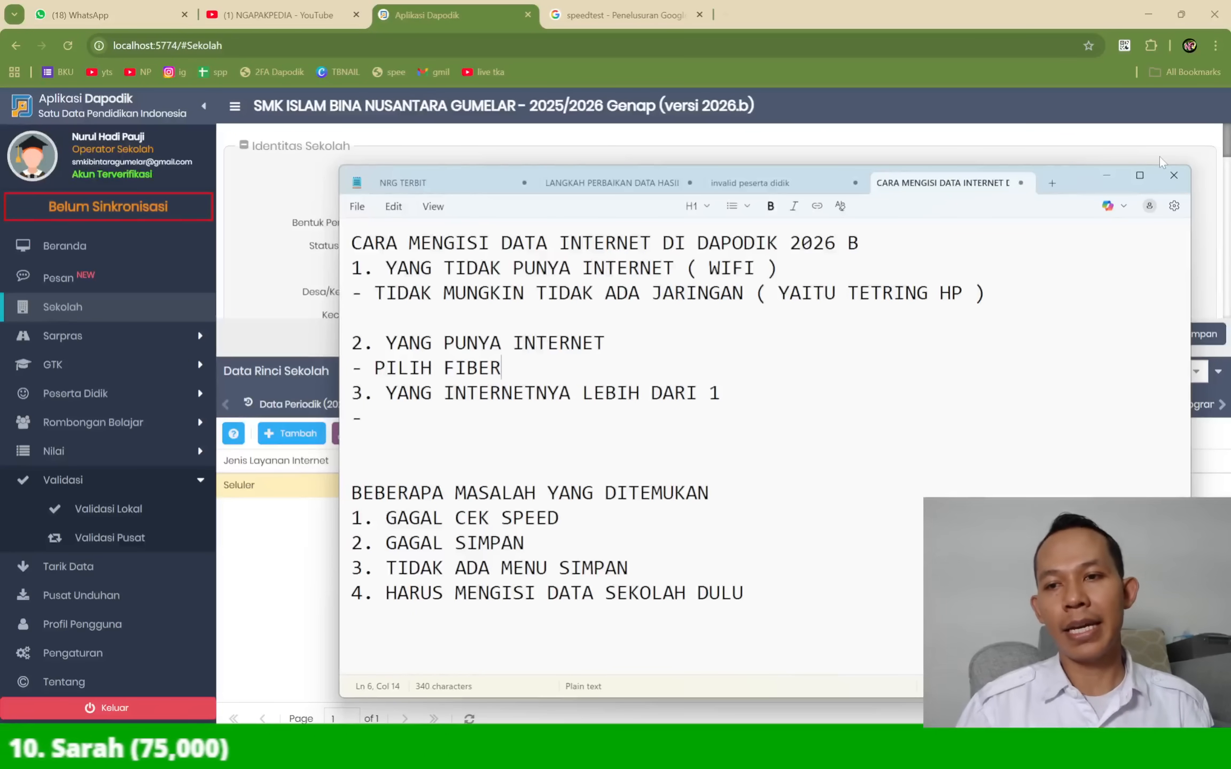
click(1107, 176)
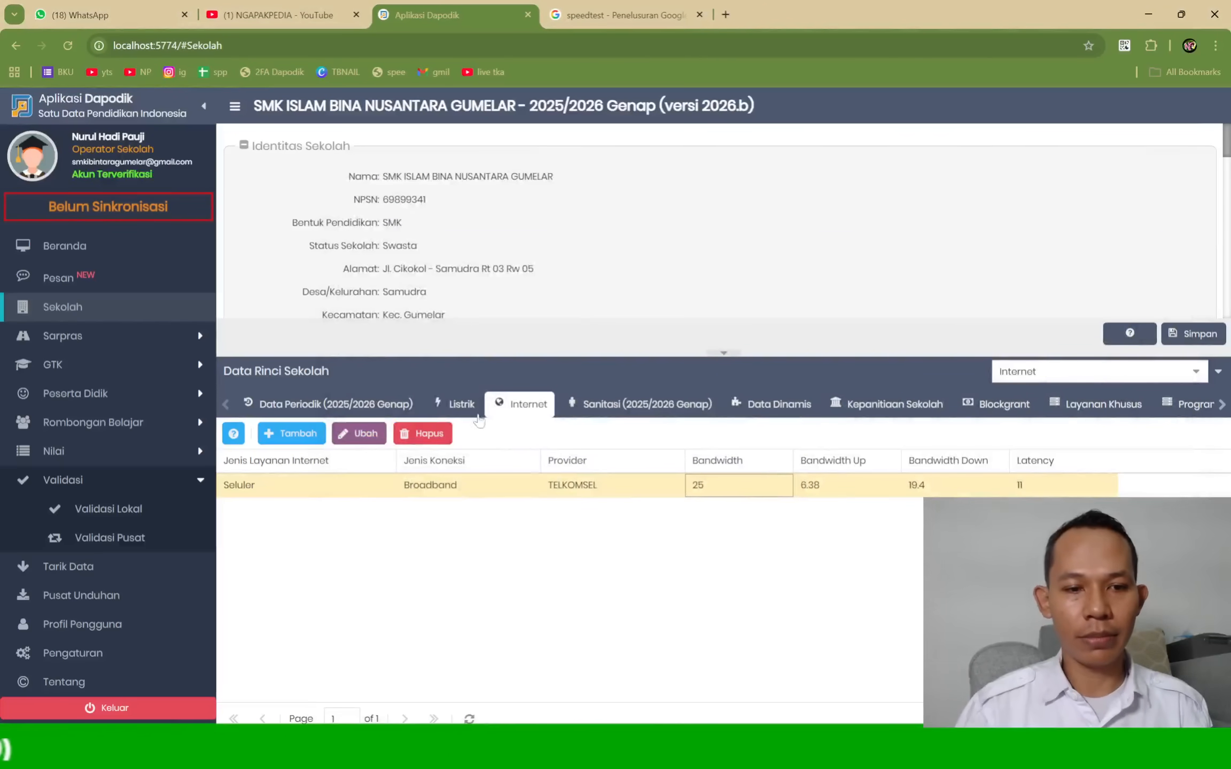
- Add a new internet record with service type Fibre Optic and connection type Dedicated
click(300, 433)
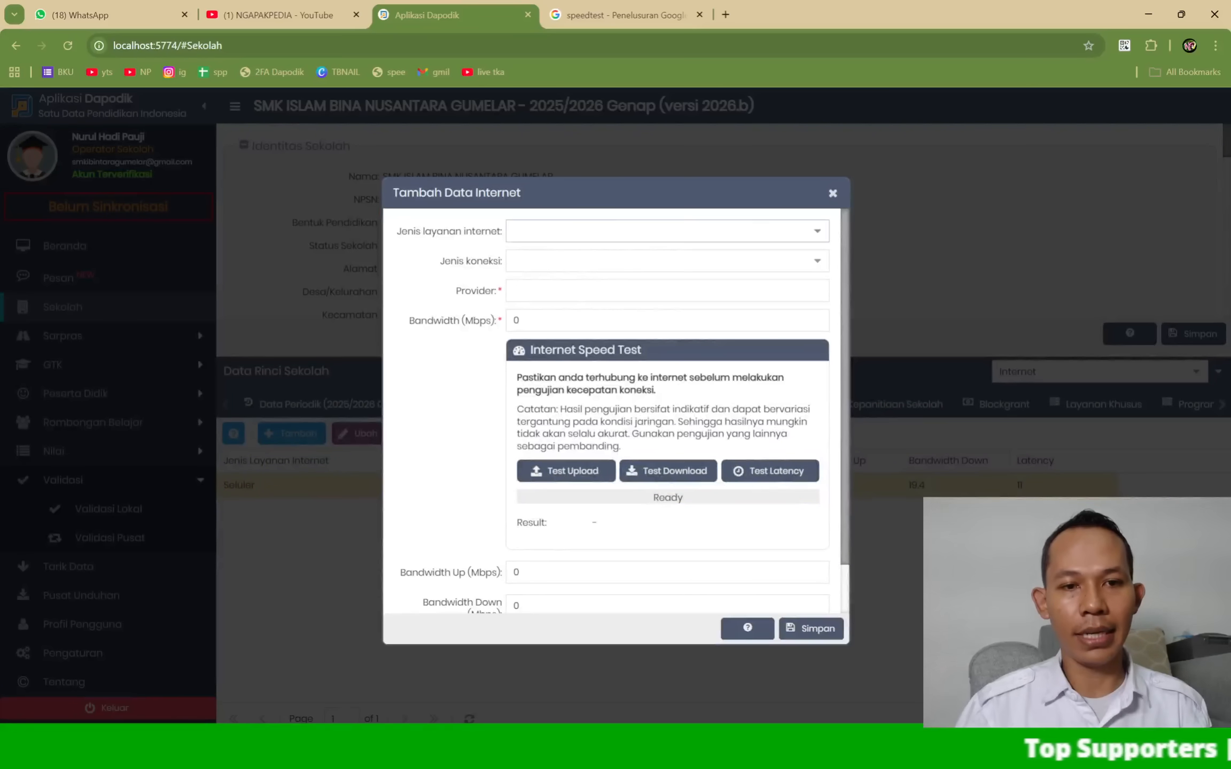
click(561, 231)
click(561, 253)
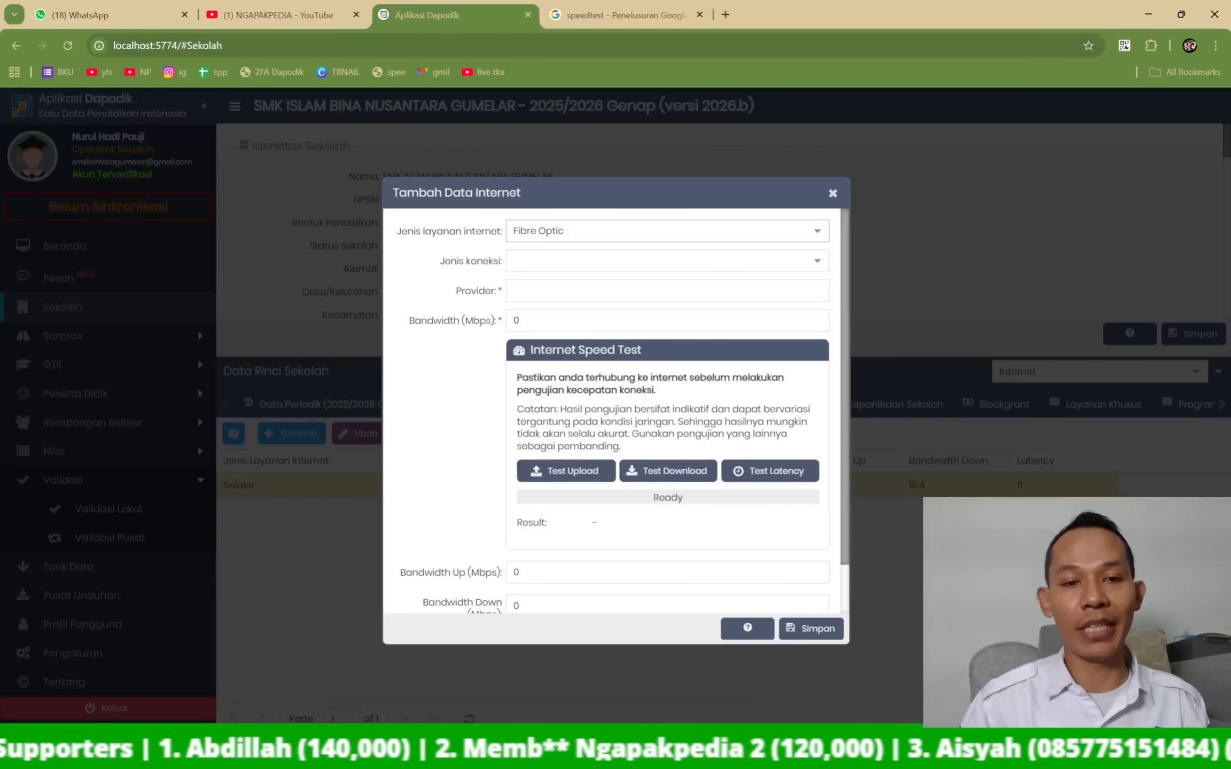
click(568, 234)
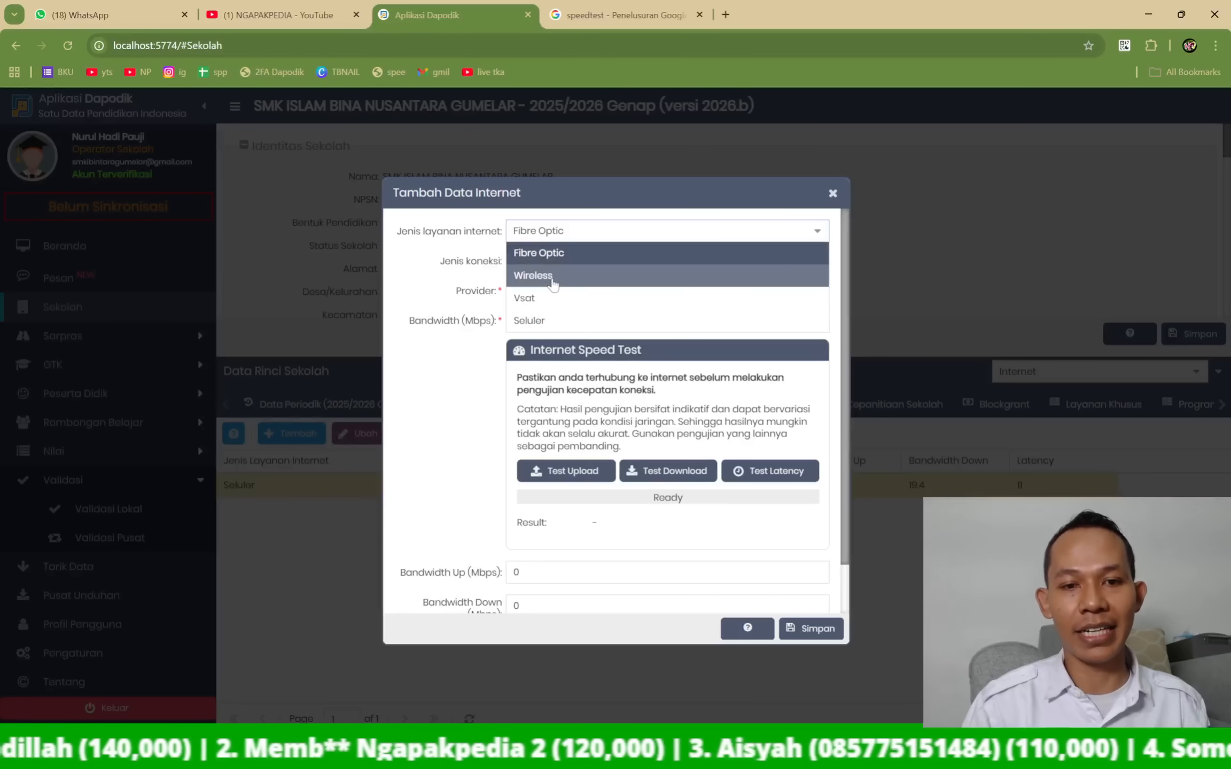
click(581, 252)
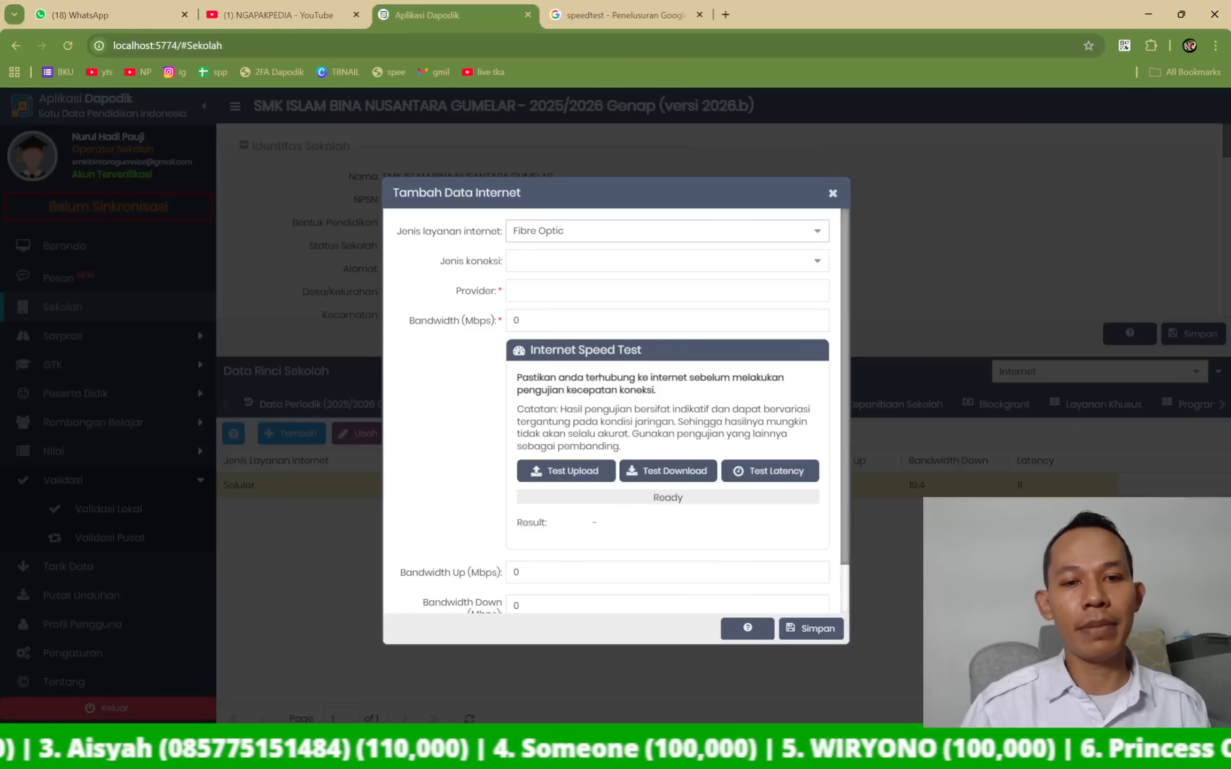
click(817, 261)
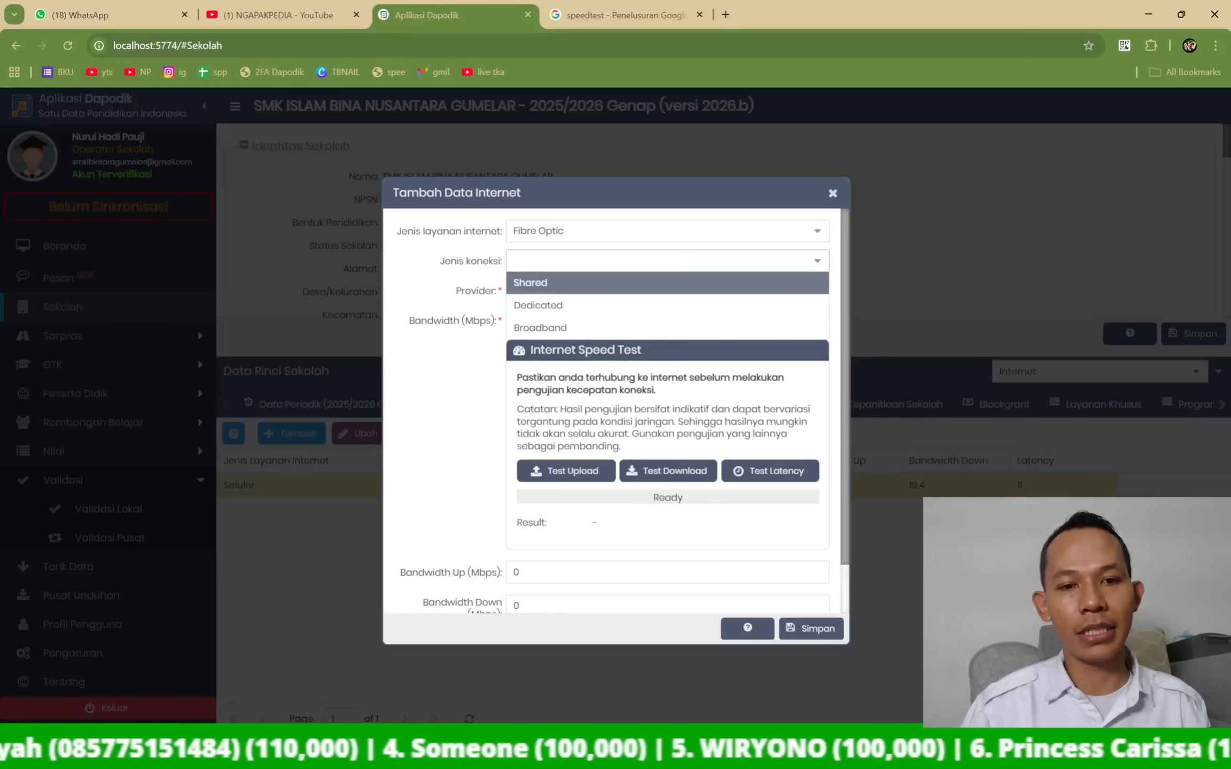
click(544, 306)
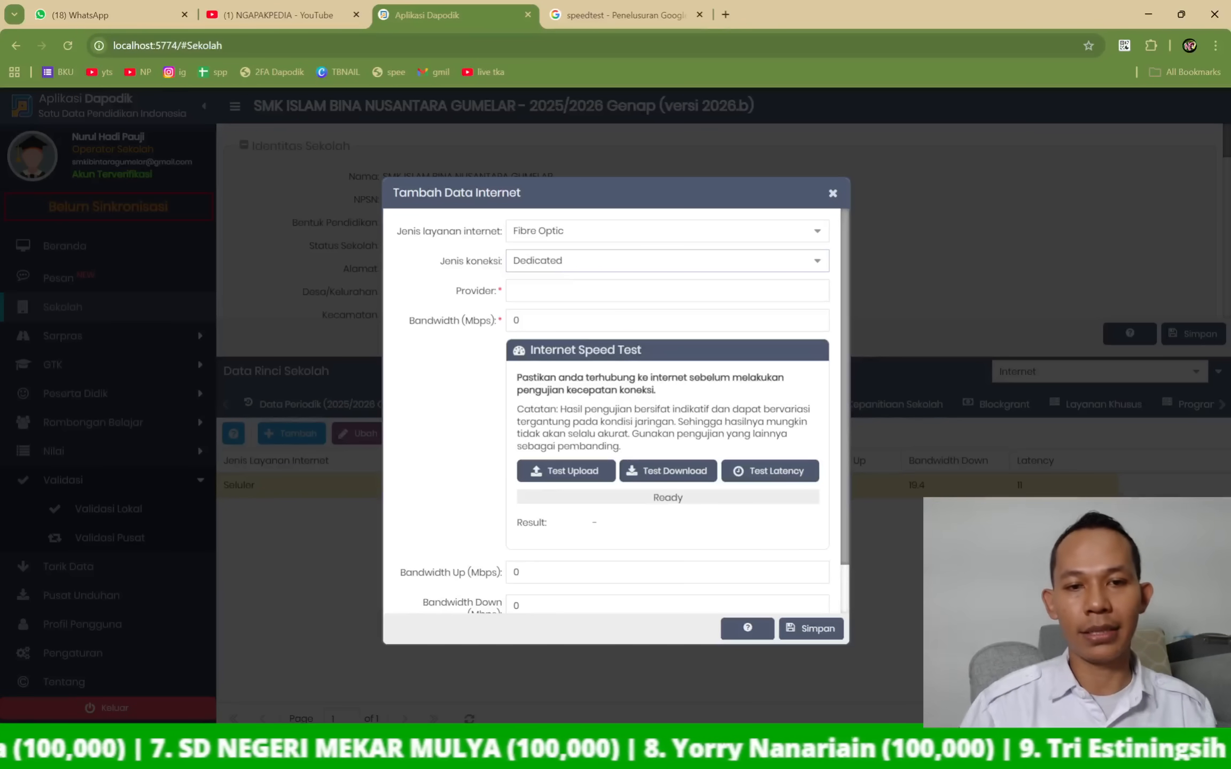
- Enter INDIHOME as the new record's provider and set its Bandwidth to 50 Mbps
click(588, 291)
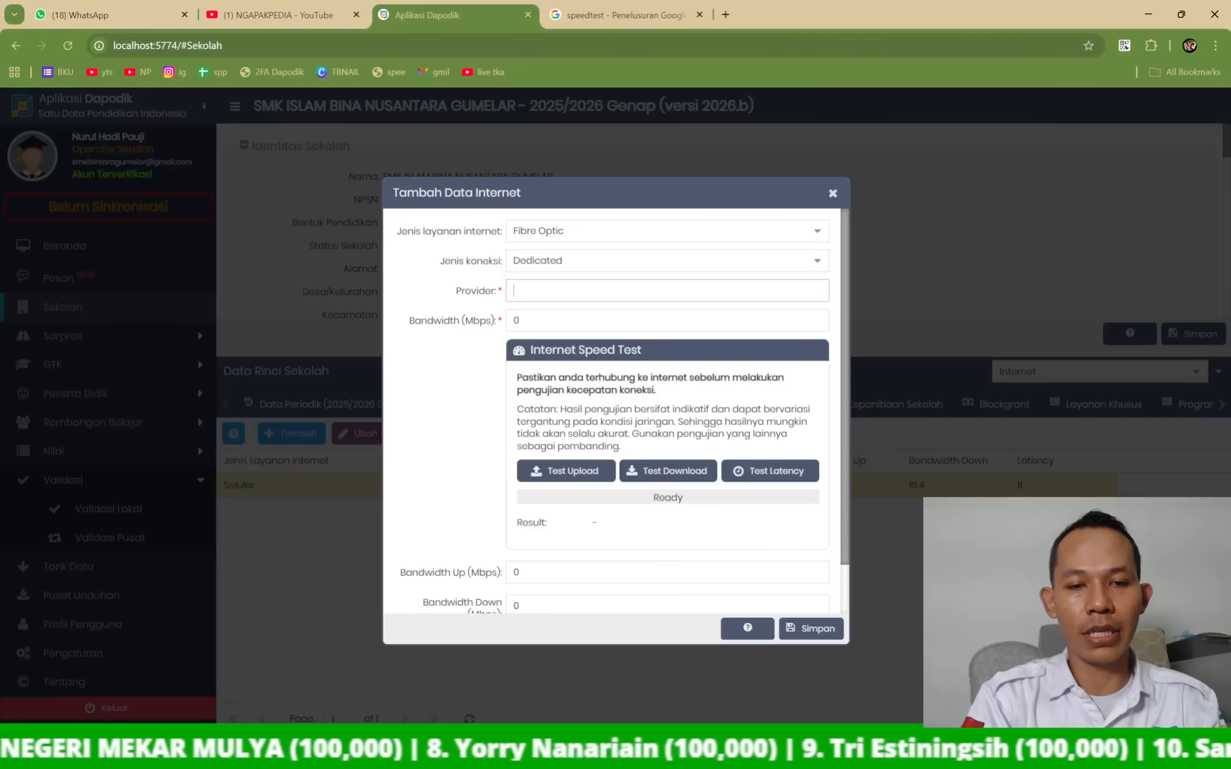
text(IND)
key(BackSpace)
key(BackSpace)
key(BackSpace)
text(IN)
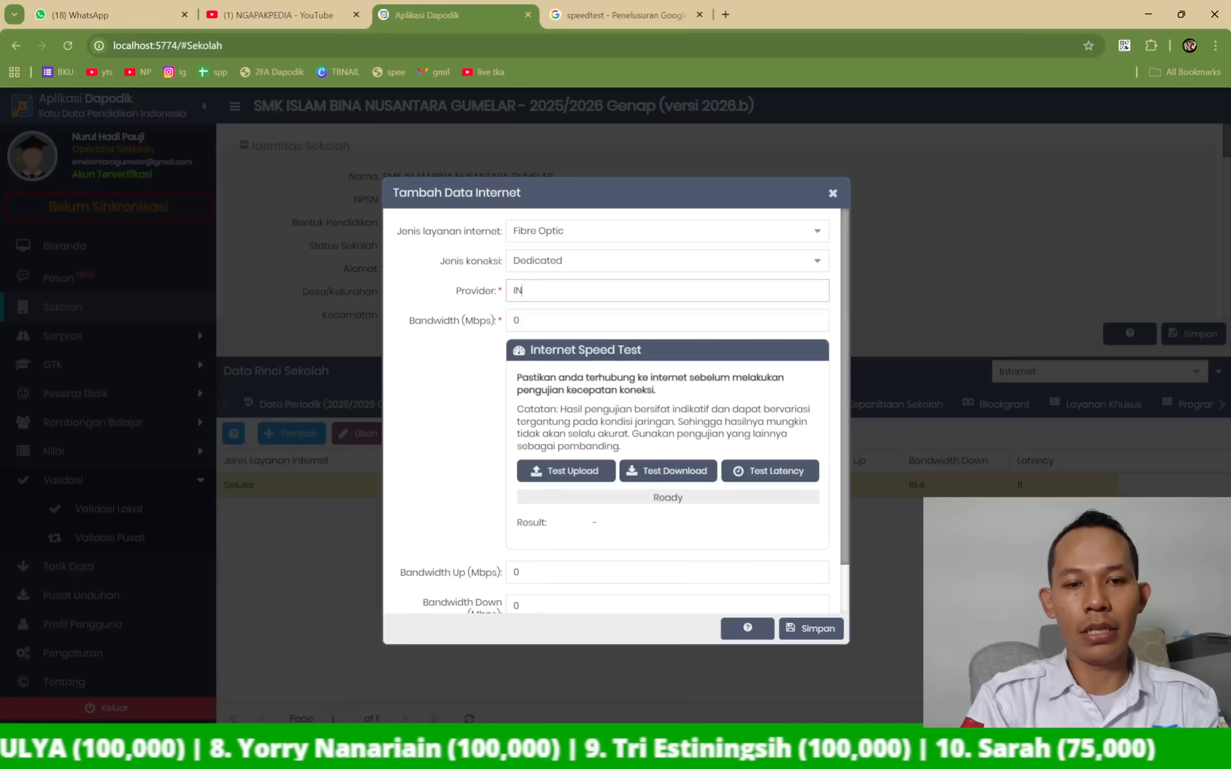
text(DOHO)
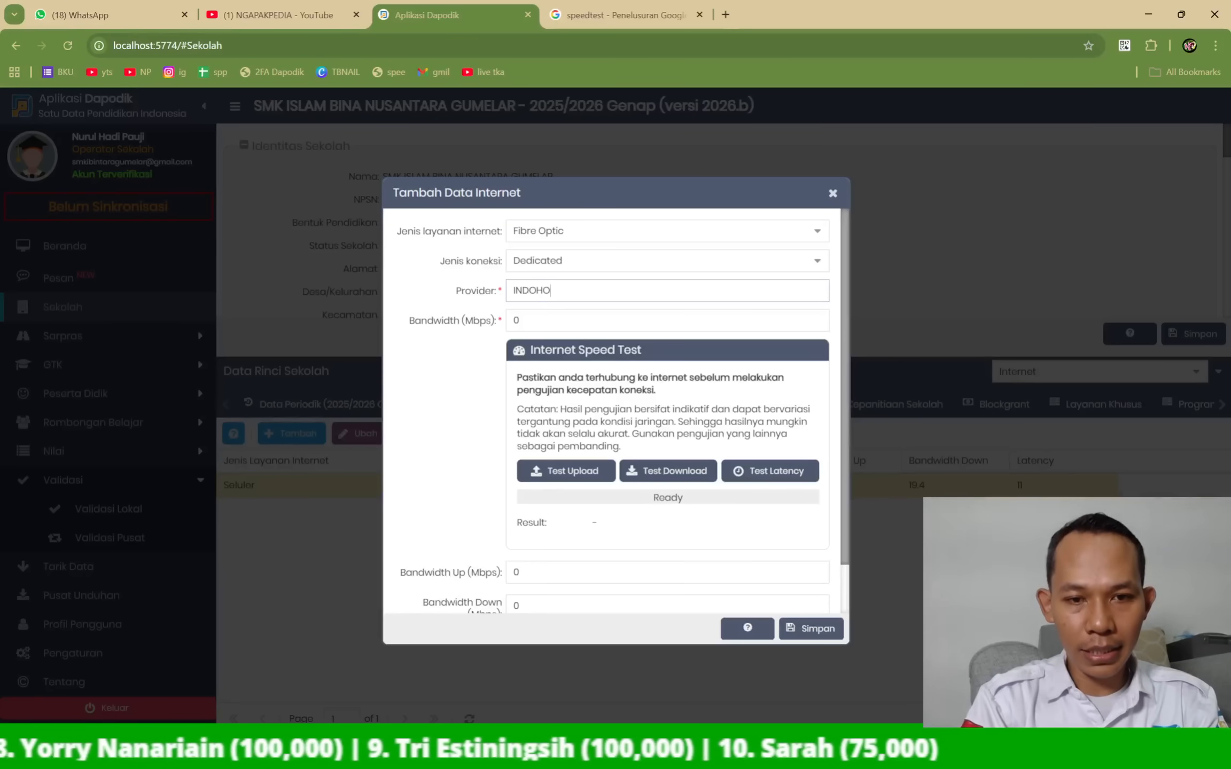
key(BackSpace)
key(BackSpace)
key(BackSpace)
text(IHOME)
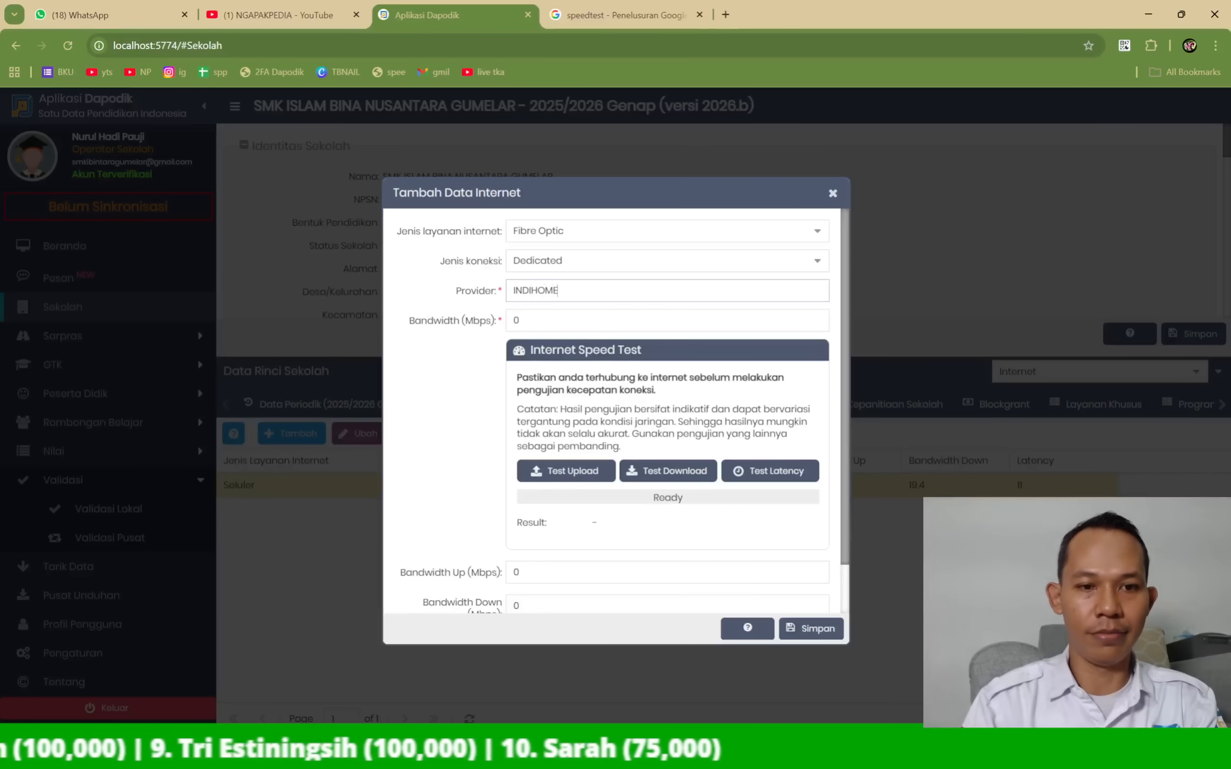
key(Tab)
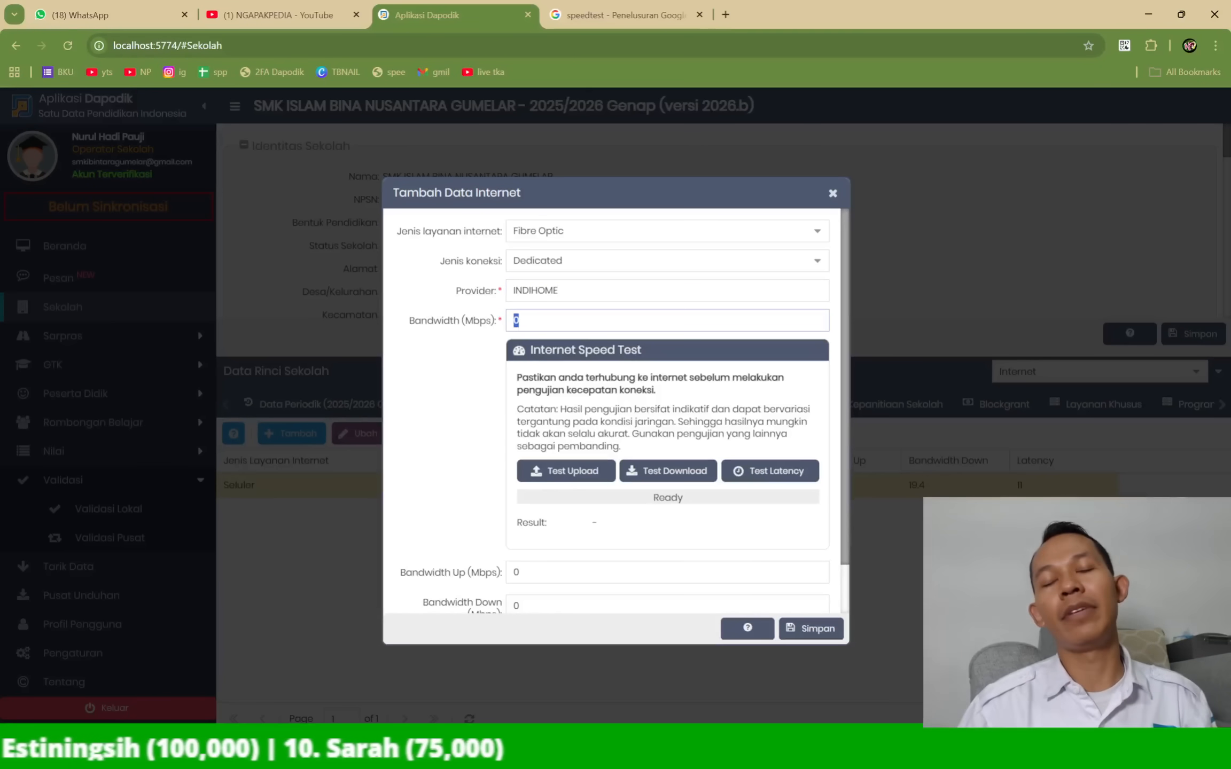
text(50)
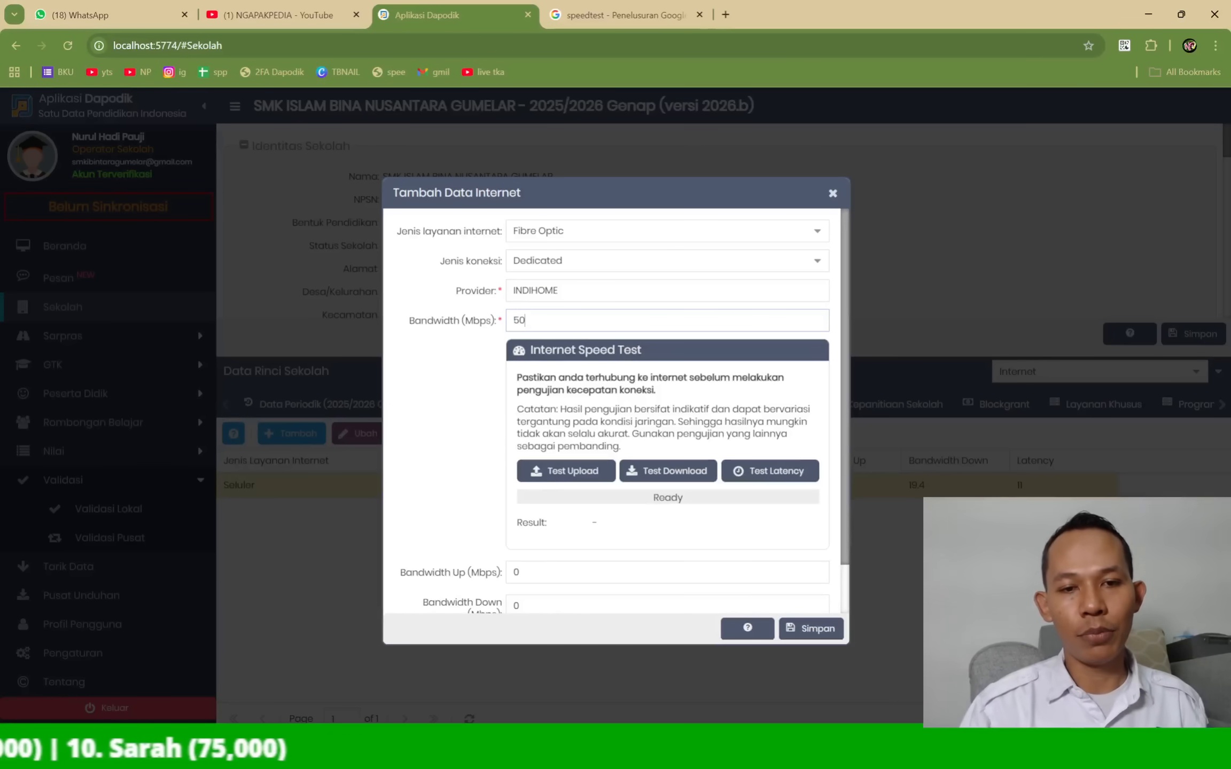
- Set Bandwidth Up and Bandwidth Down to 25 Mbps each and Latency to 11 ms
scroll(586, 518, down, 2)
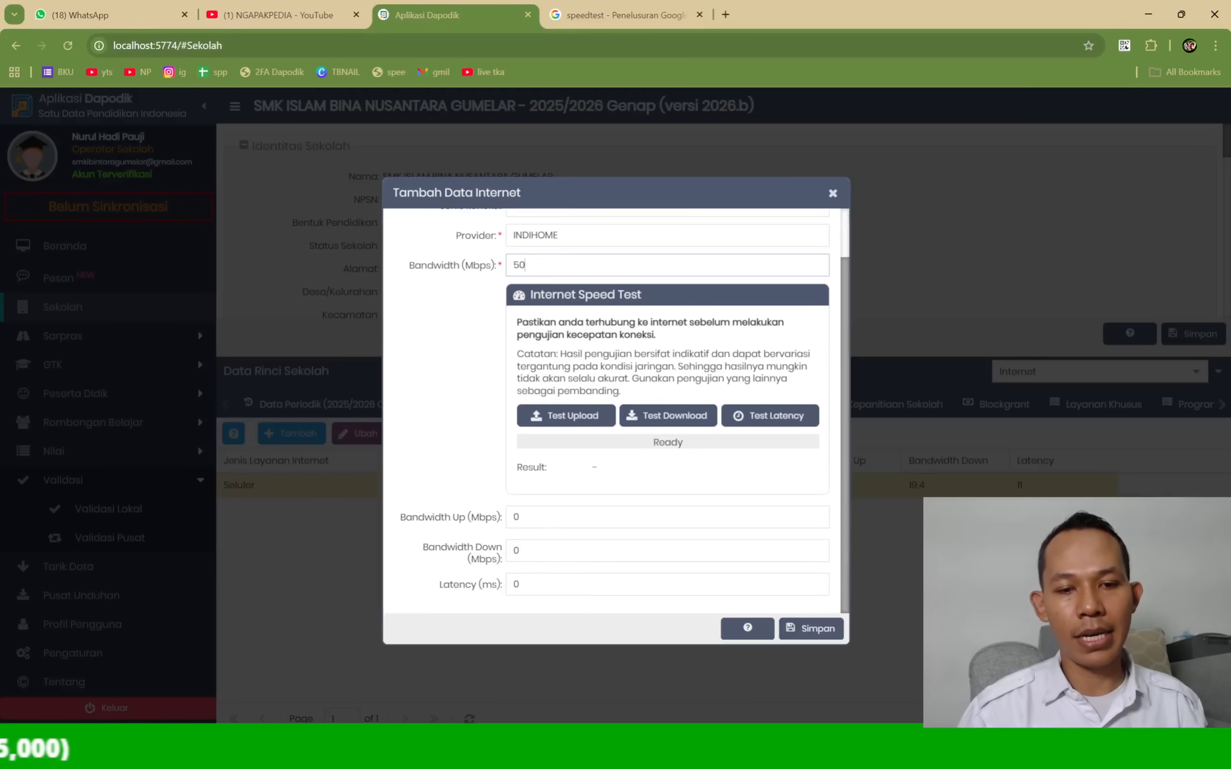
double_click(517, 518)
text(25)
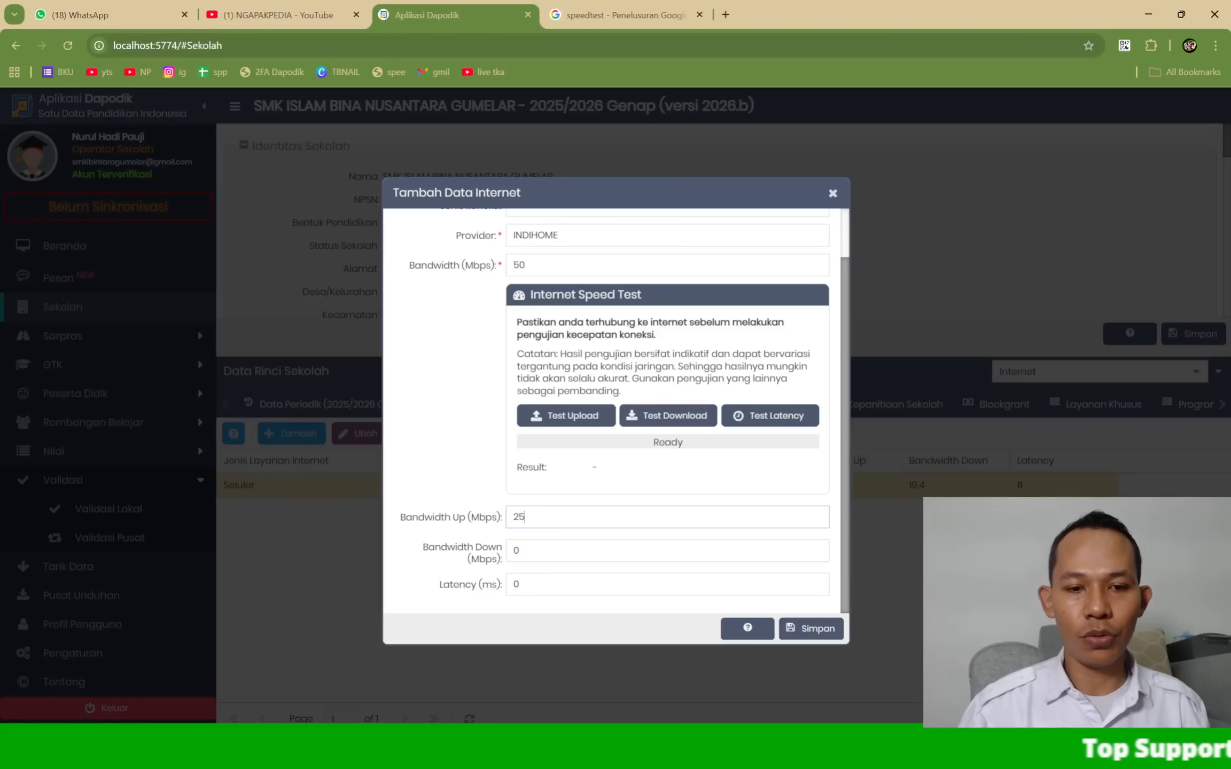
double_click(516, 550)
text(25)
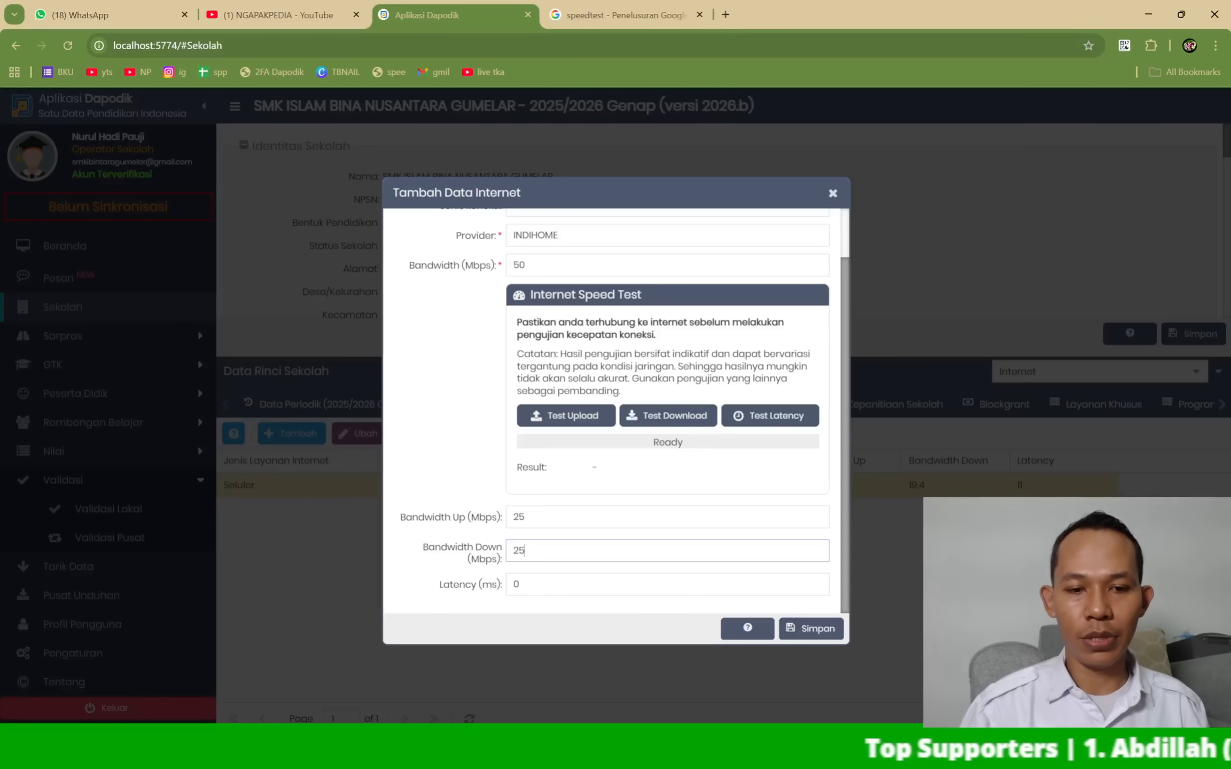
click(519, 585)
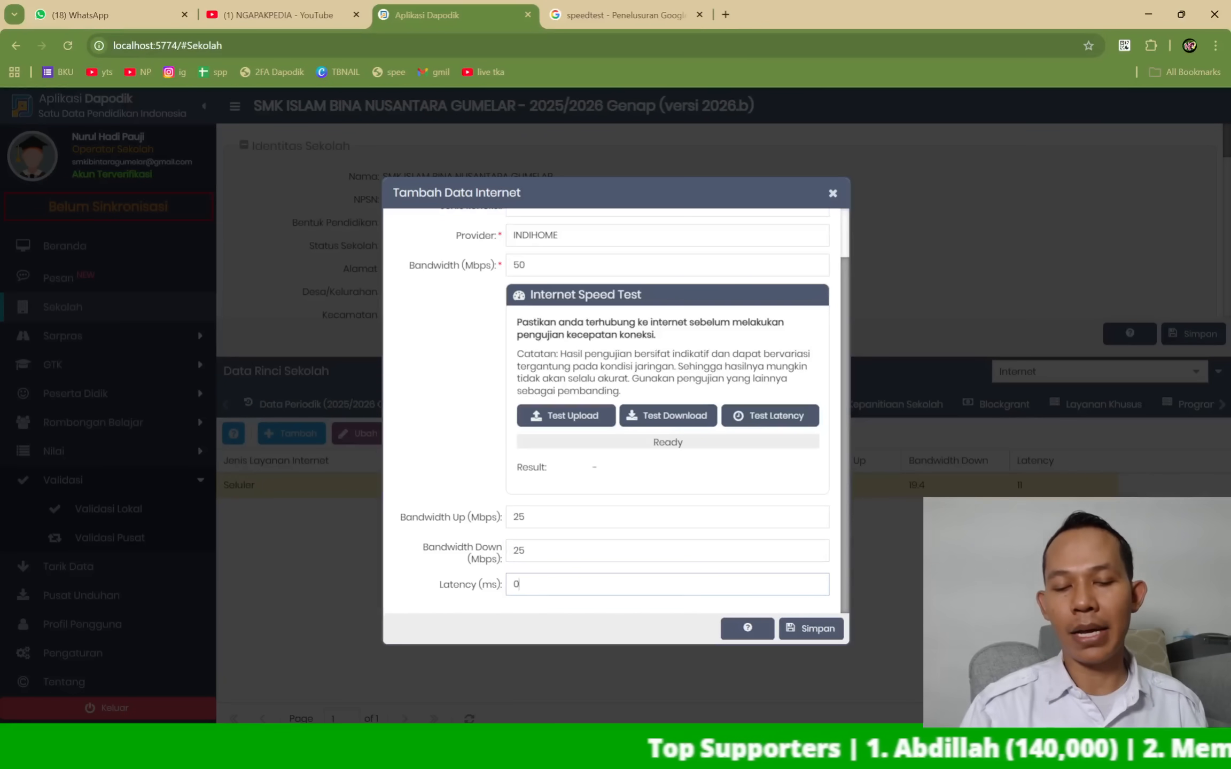
text(11)
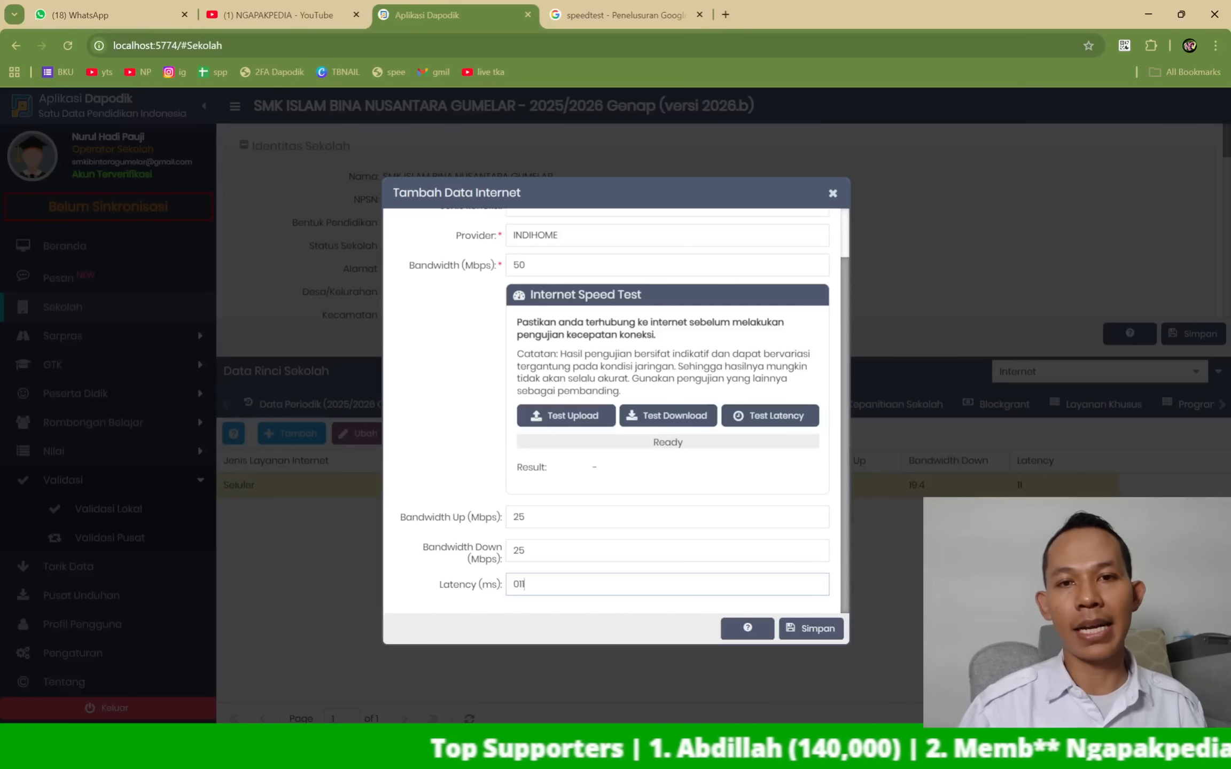
- Search Google for speedtest again in its existing page, and show the computer's Wi-Fi networks
click(645, 6)
click(475, 47)
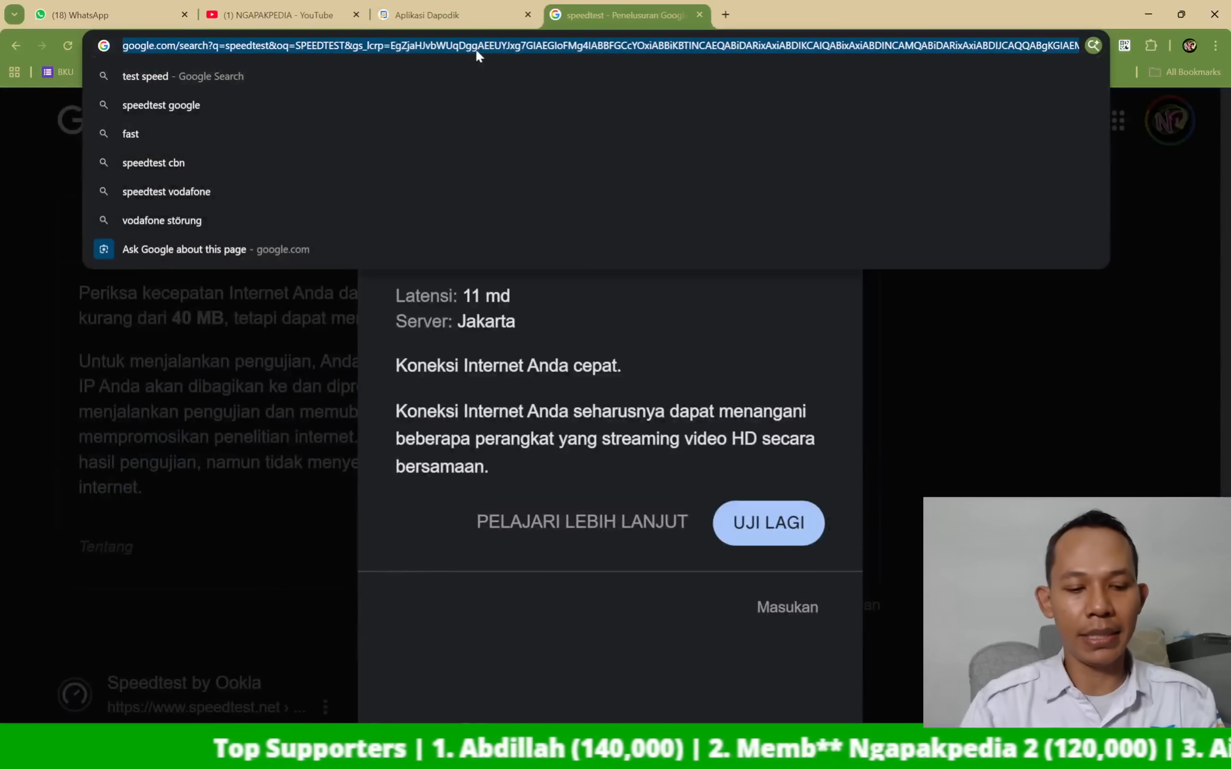
text(SP)
key(Return)
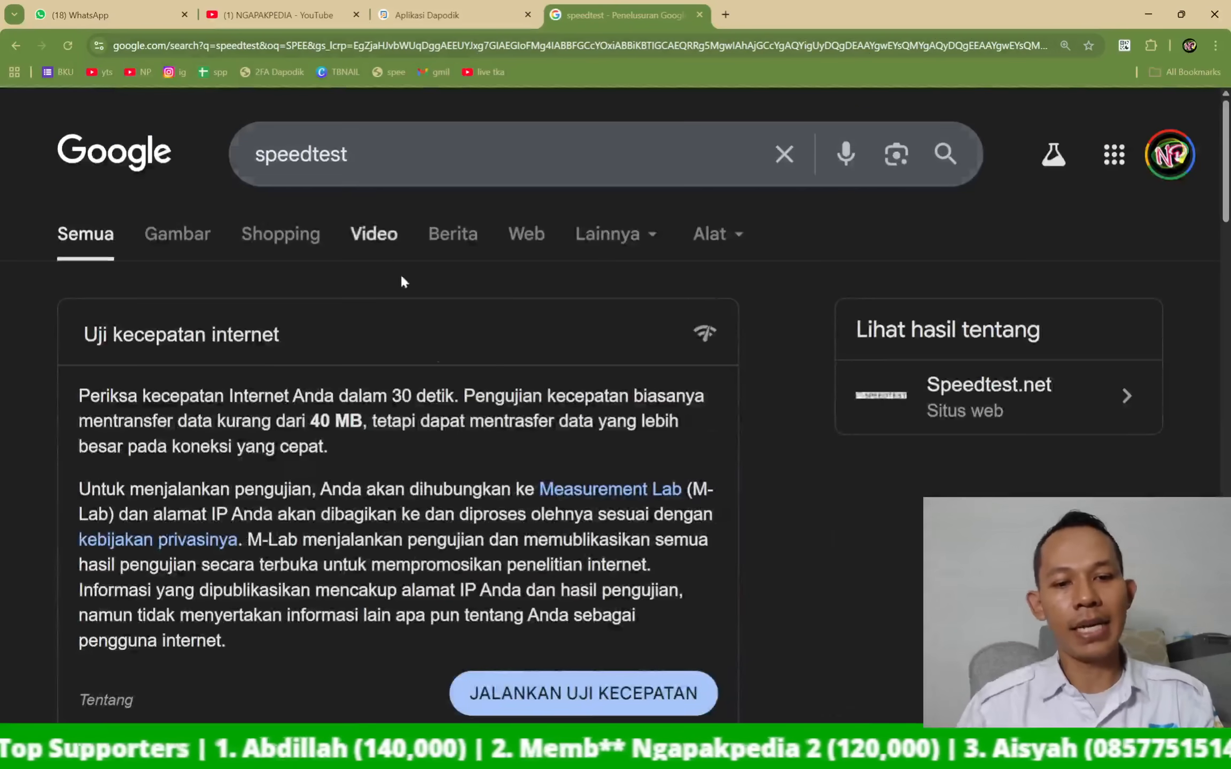
click(1117, 754)
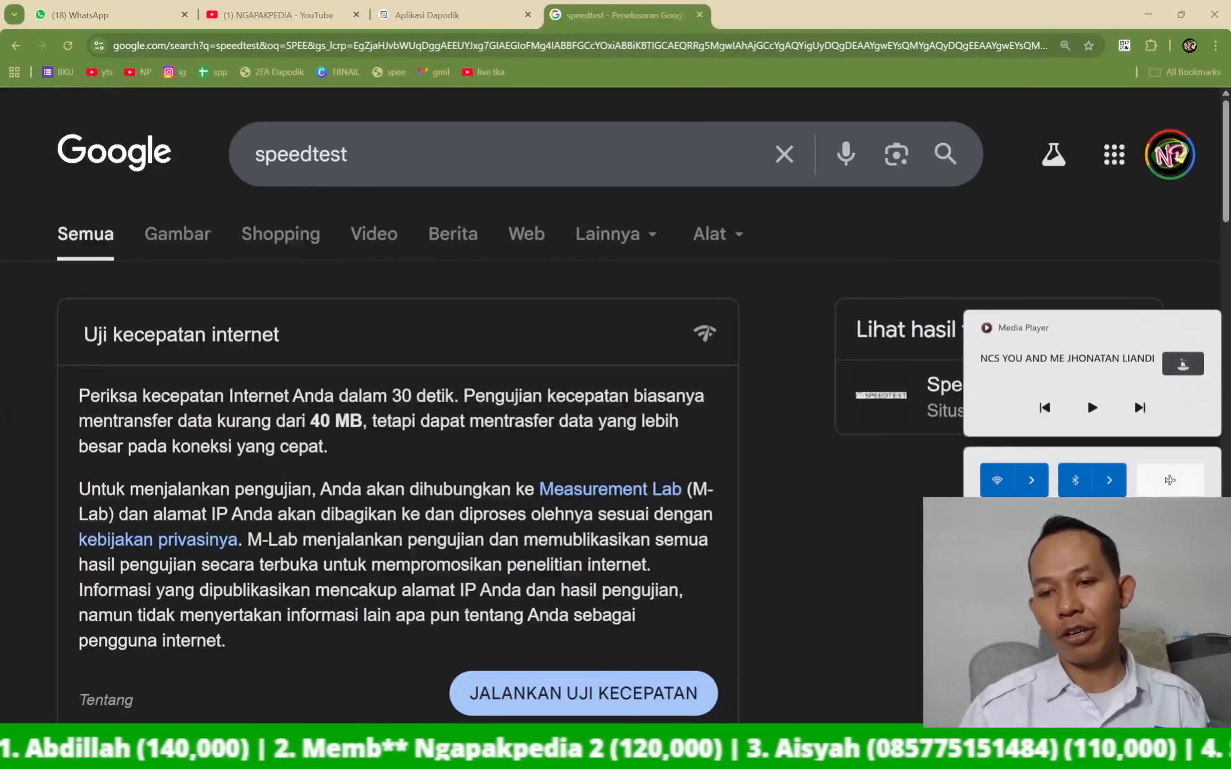
click(1032, 482)
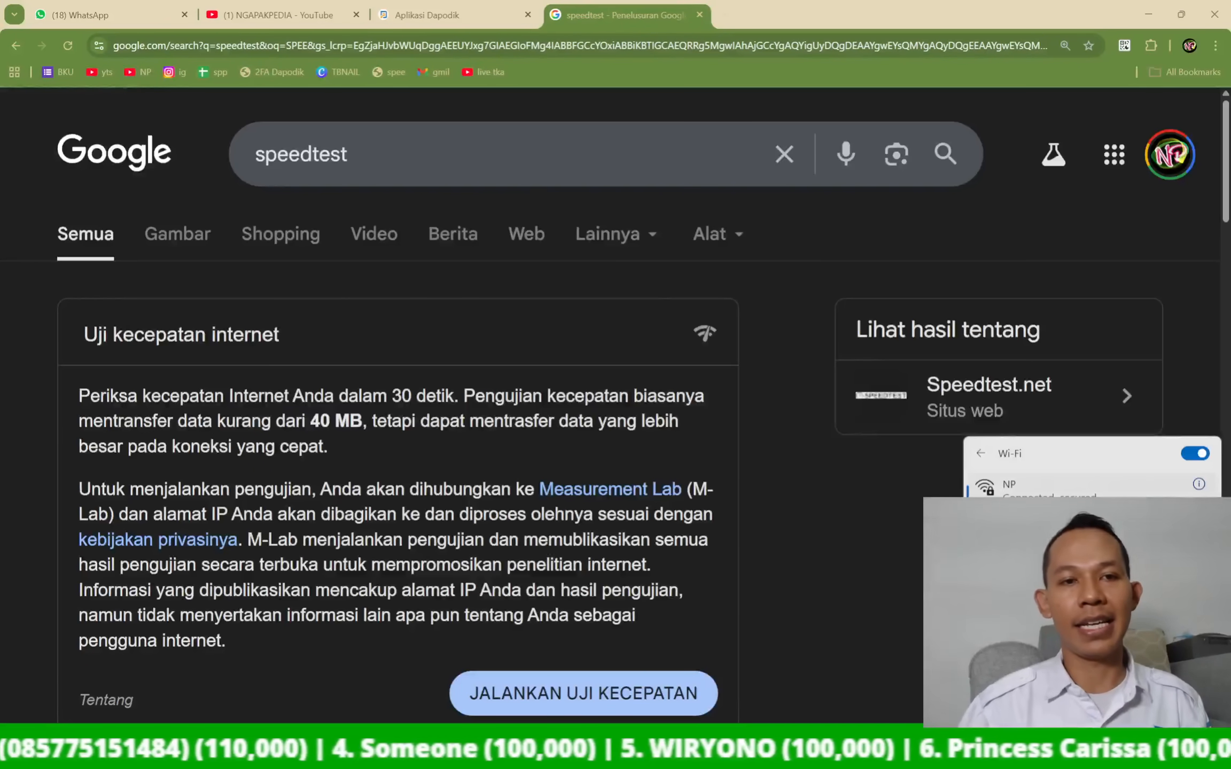
- Return to the Dapodik form, check the Latency value, and save the new INDIHOME fibre record
click(454, 15)
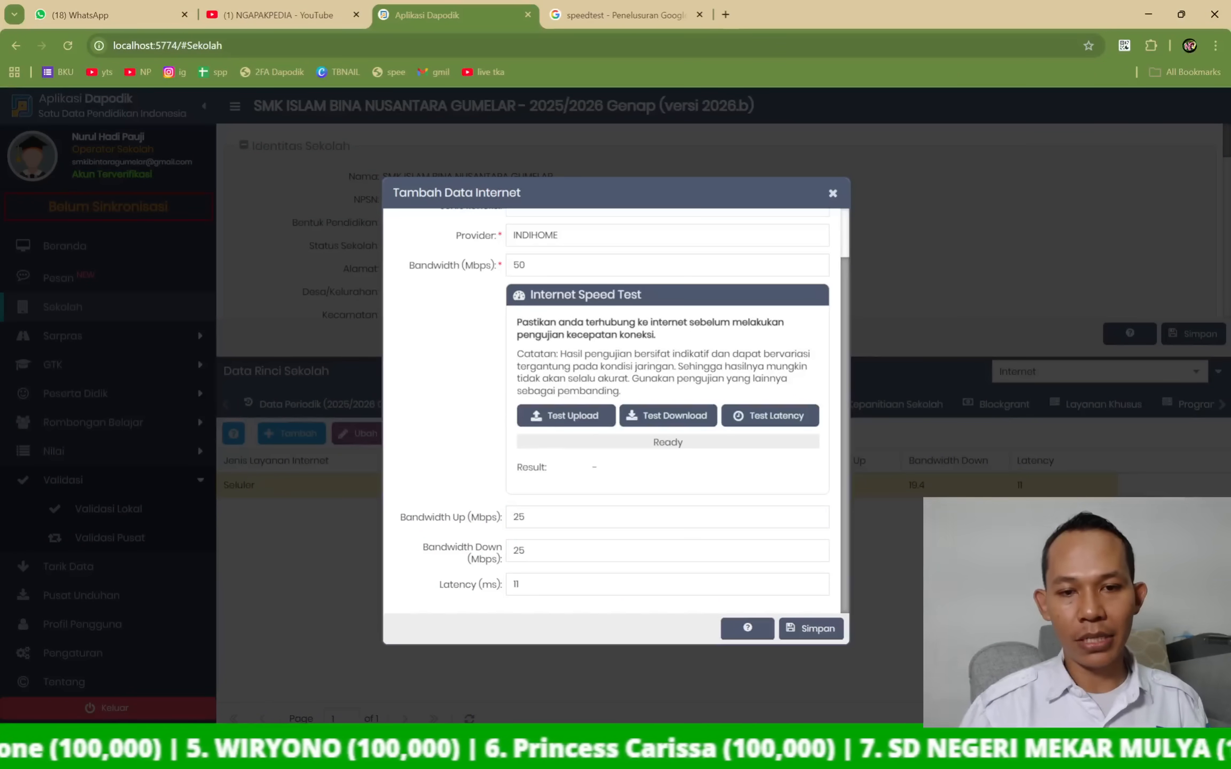
click(524, 583)
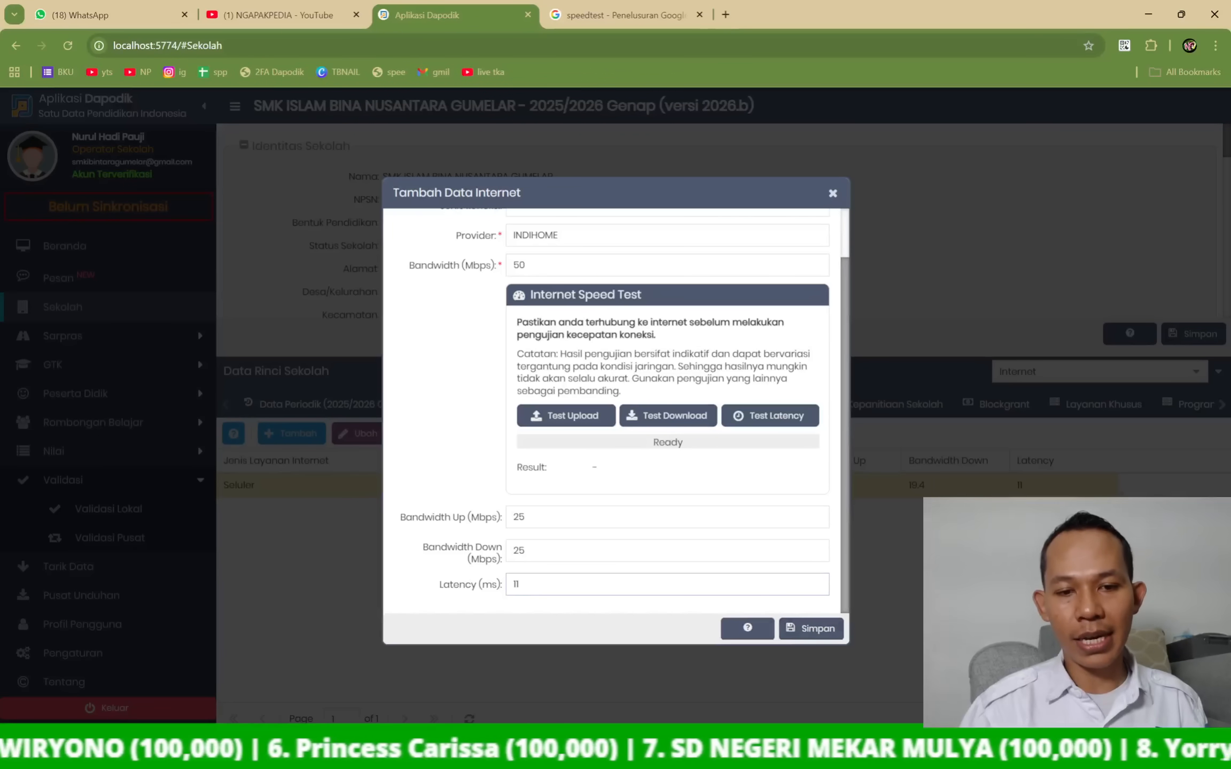
click(436, 425)
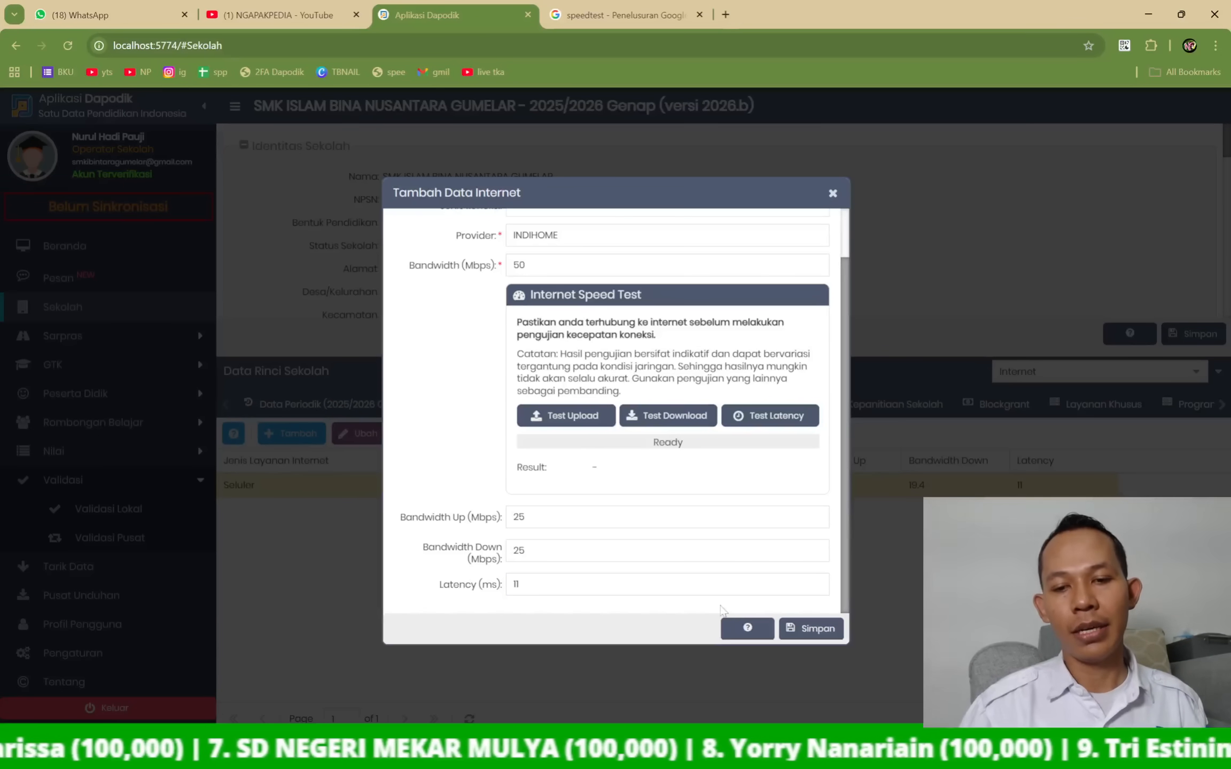
click(808, 637)
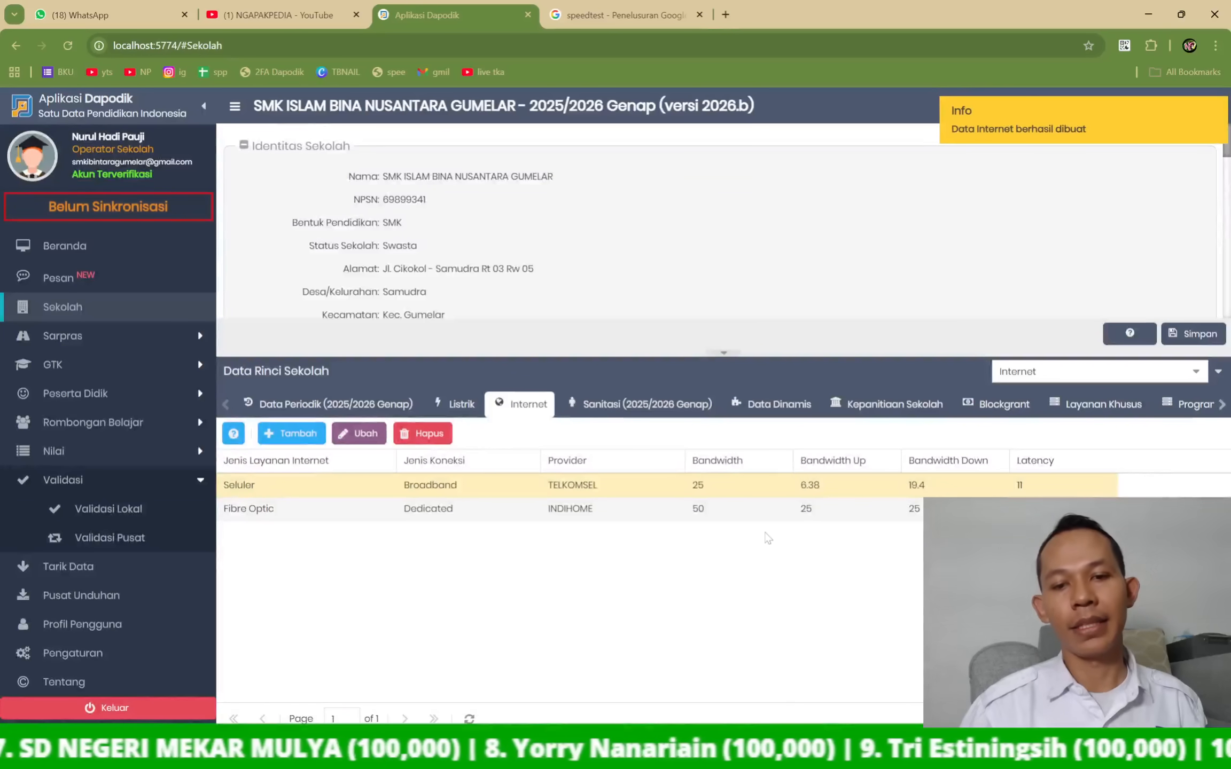
- Compare the saved Fibre Optic and Seluler records with the Notepad note "3. YANG INTERNETNYA LEBIH DARI 1"
click(728, 505)
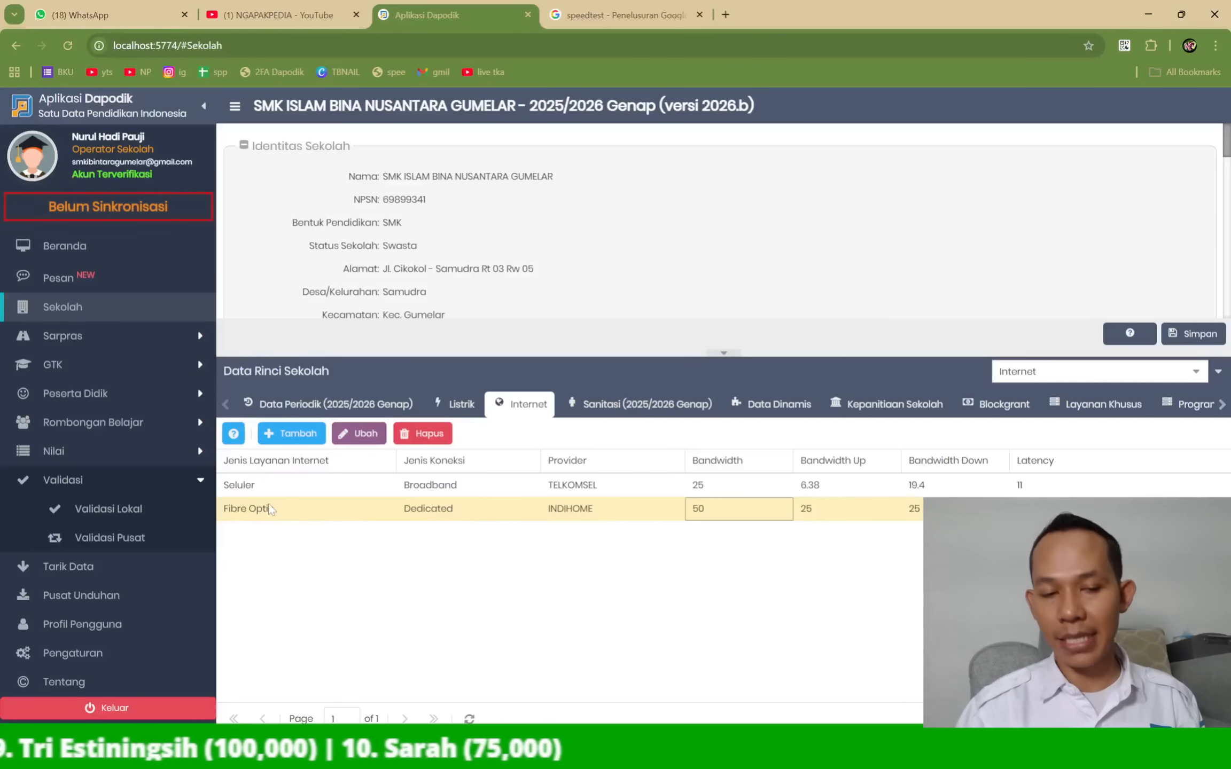
click(327, 488)
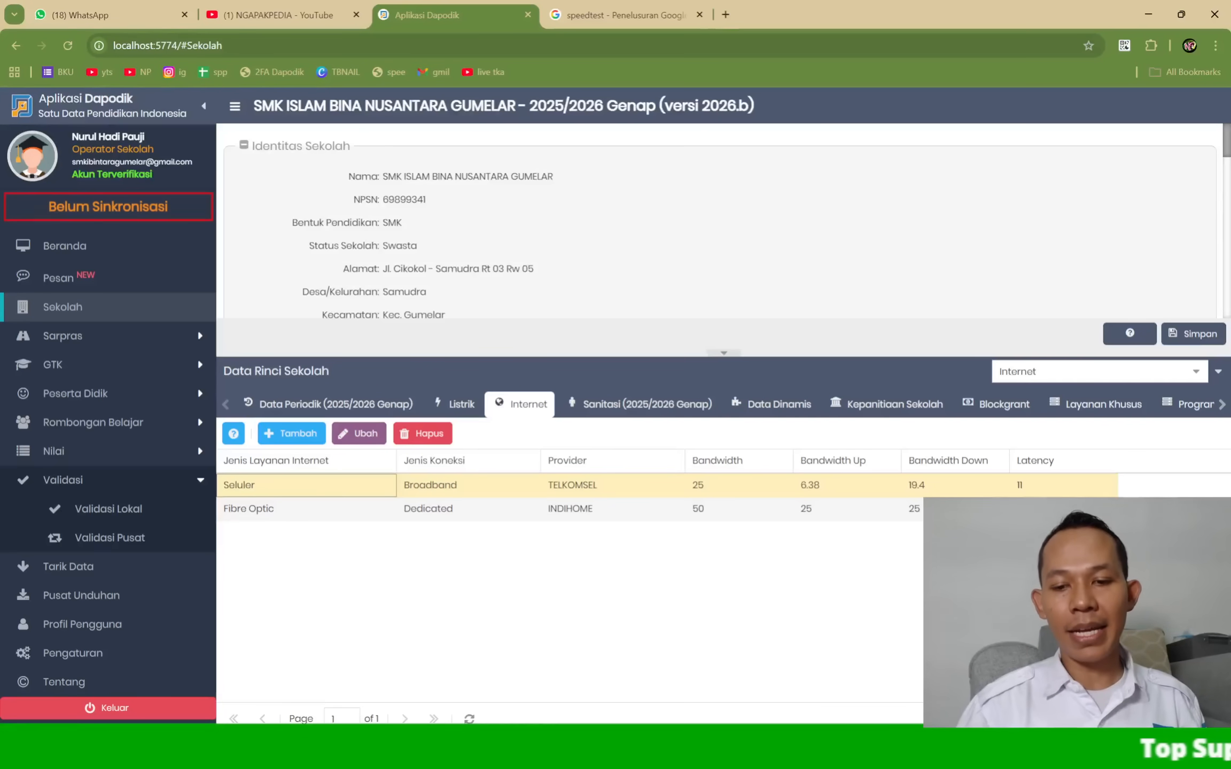
key(alt+Tab)
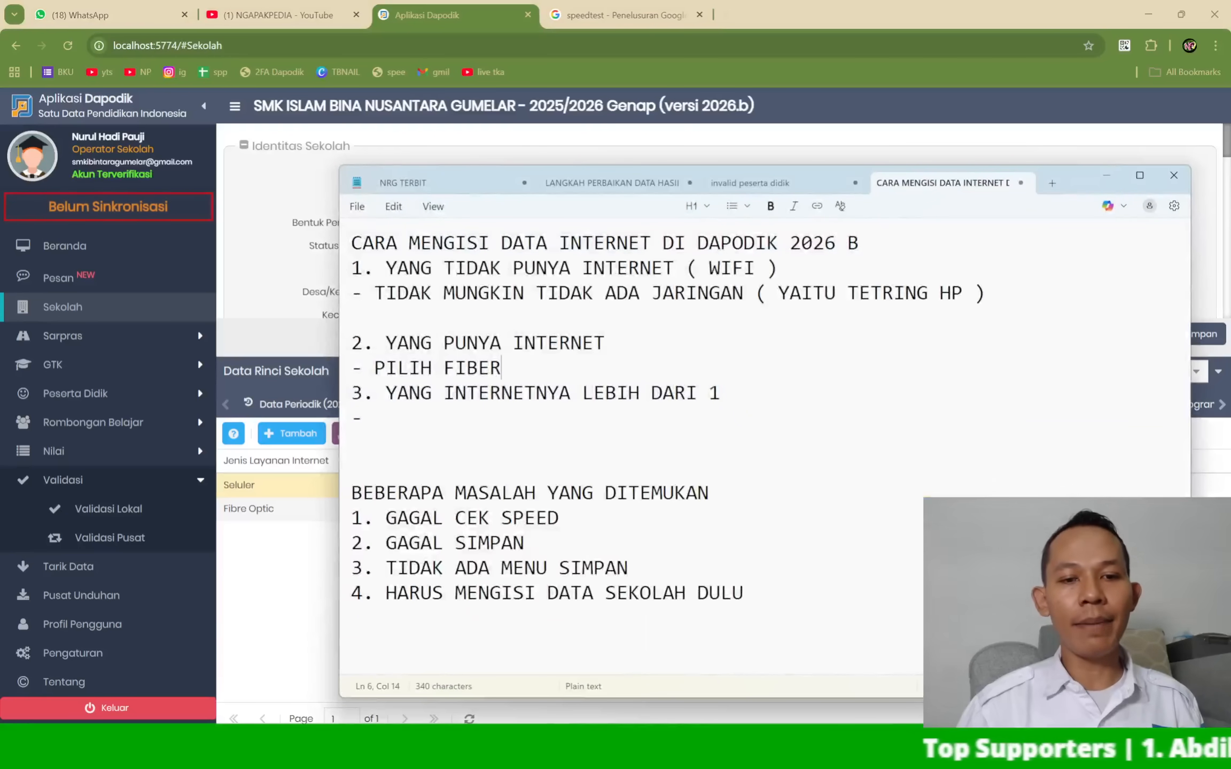
triple_click(347, 401)
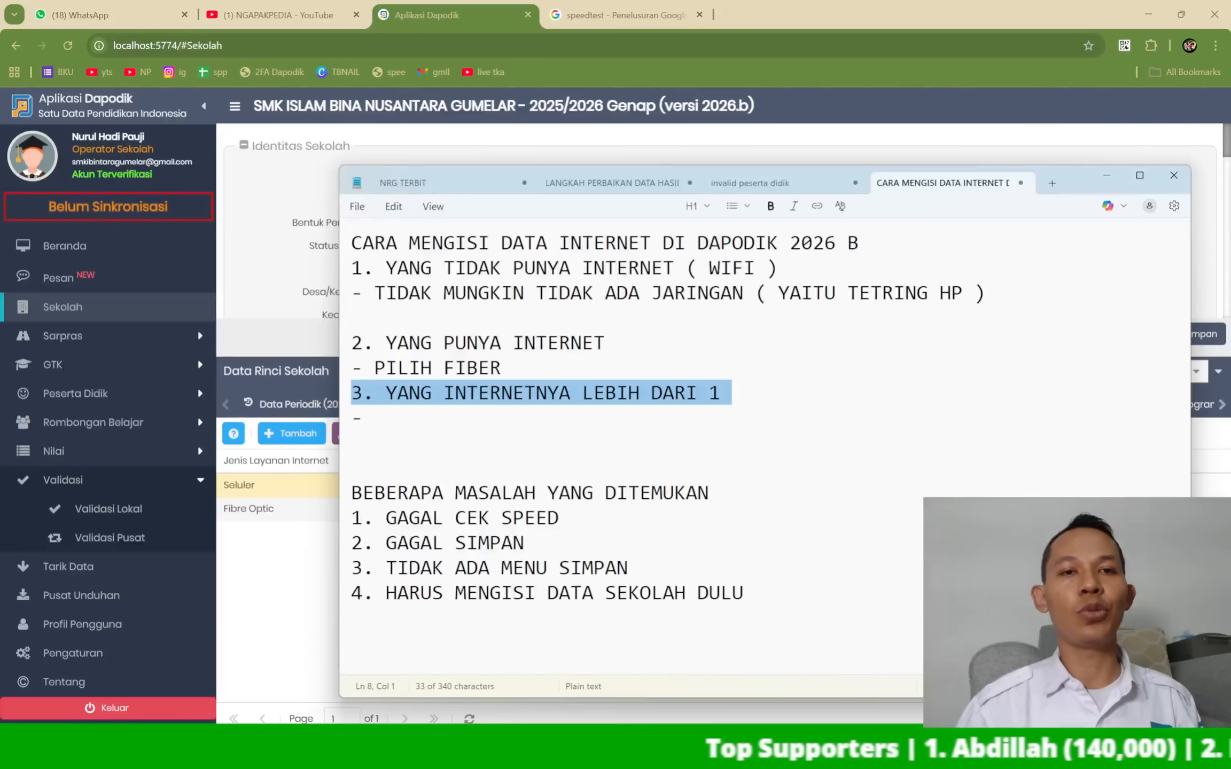
key(alt+Tab)
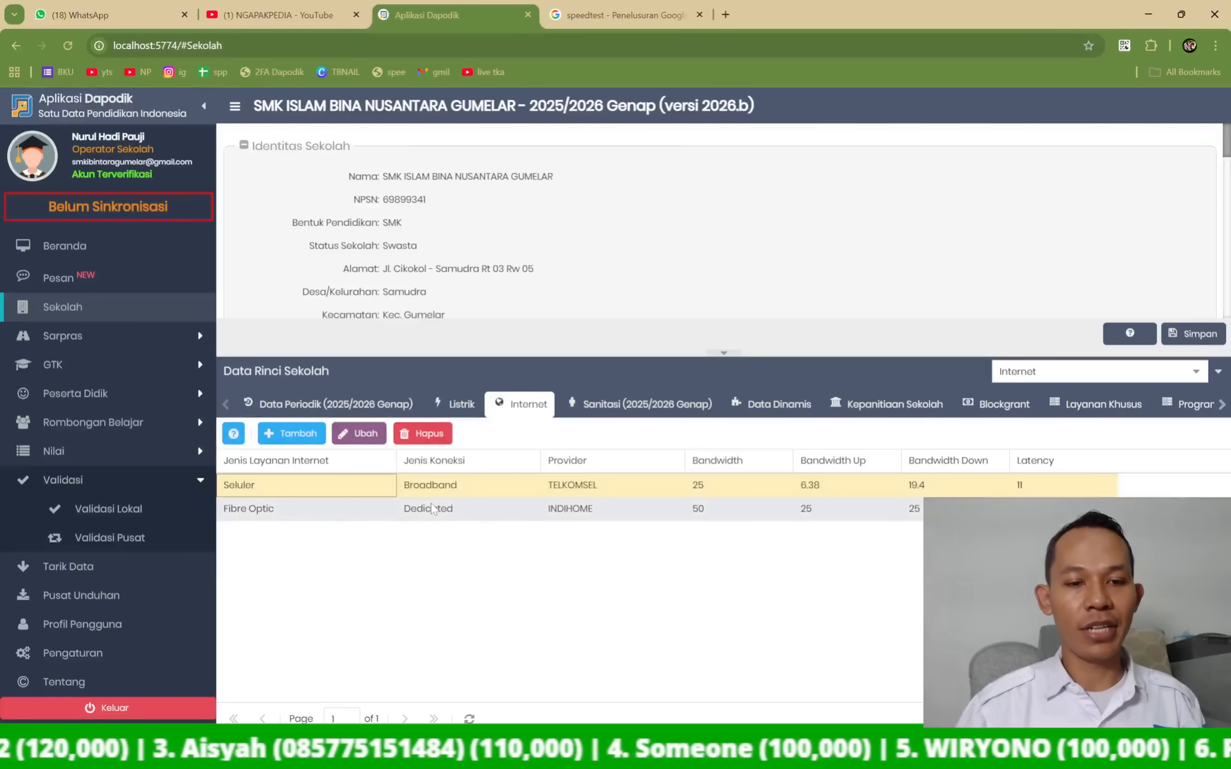
click(433, 509)
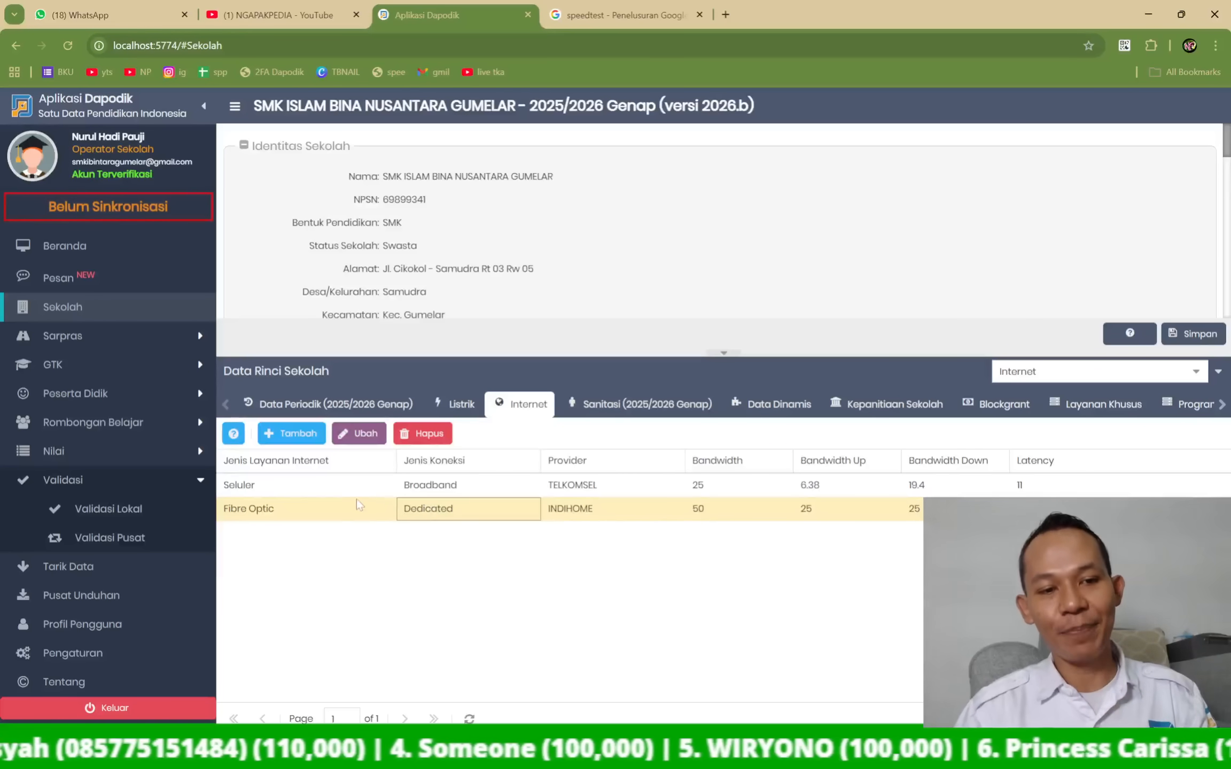
click(322, 490)
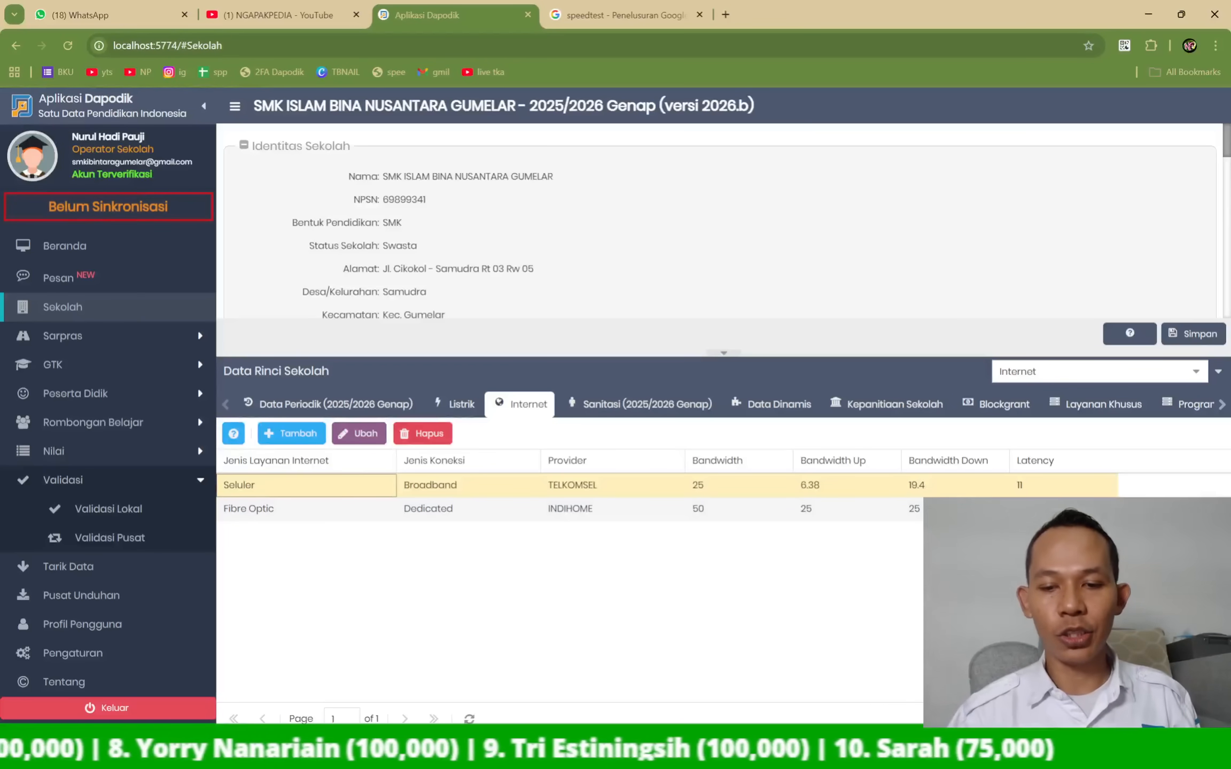
- Review the Notepad notes on having more than one internet connection and "1. GAGAL CEK SPEED", then return to Dapodik
click(877, 674)
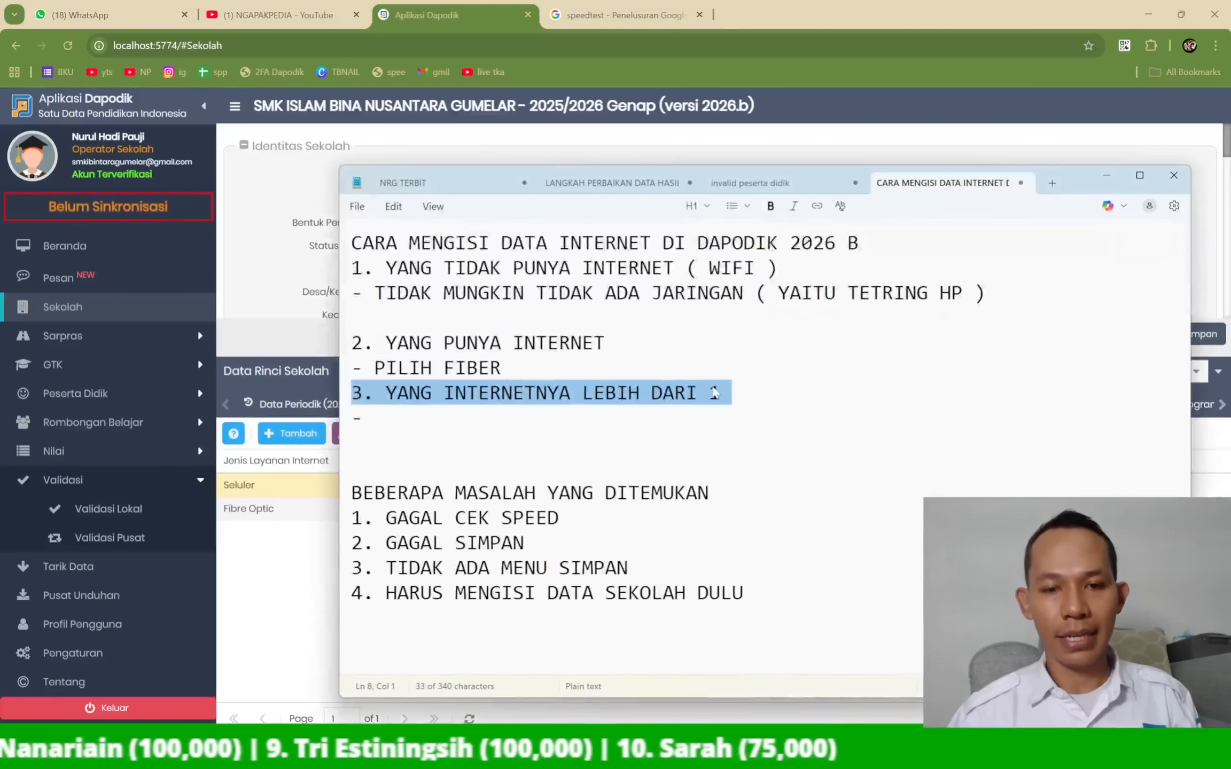
click(732, 395)
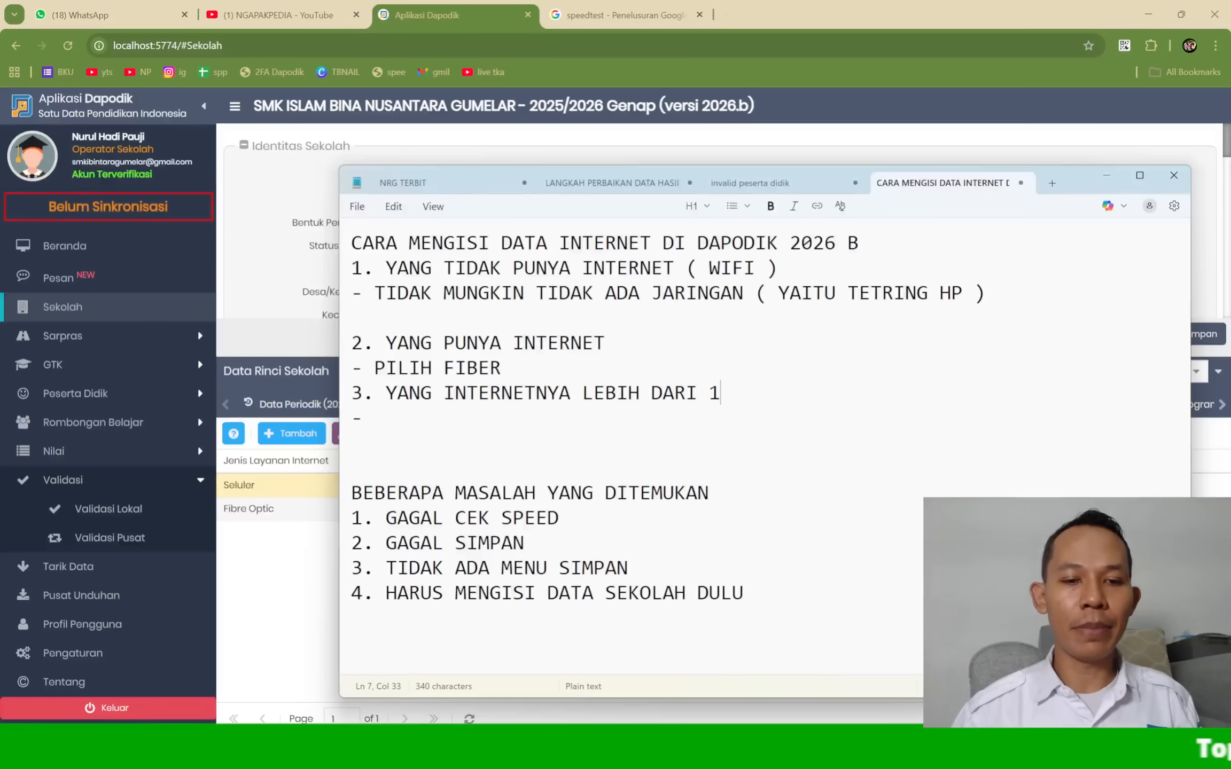
triple_click(345, 520)
click(274, 537)
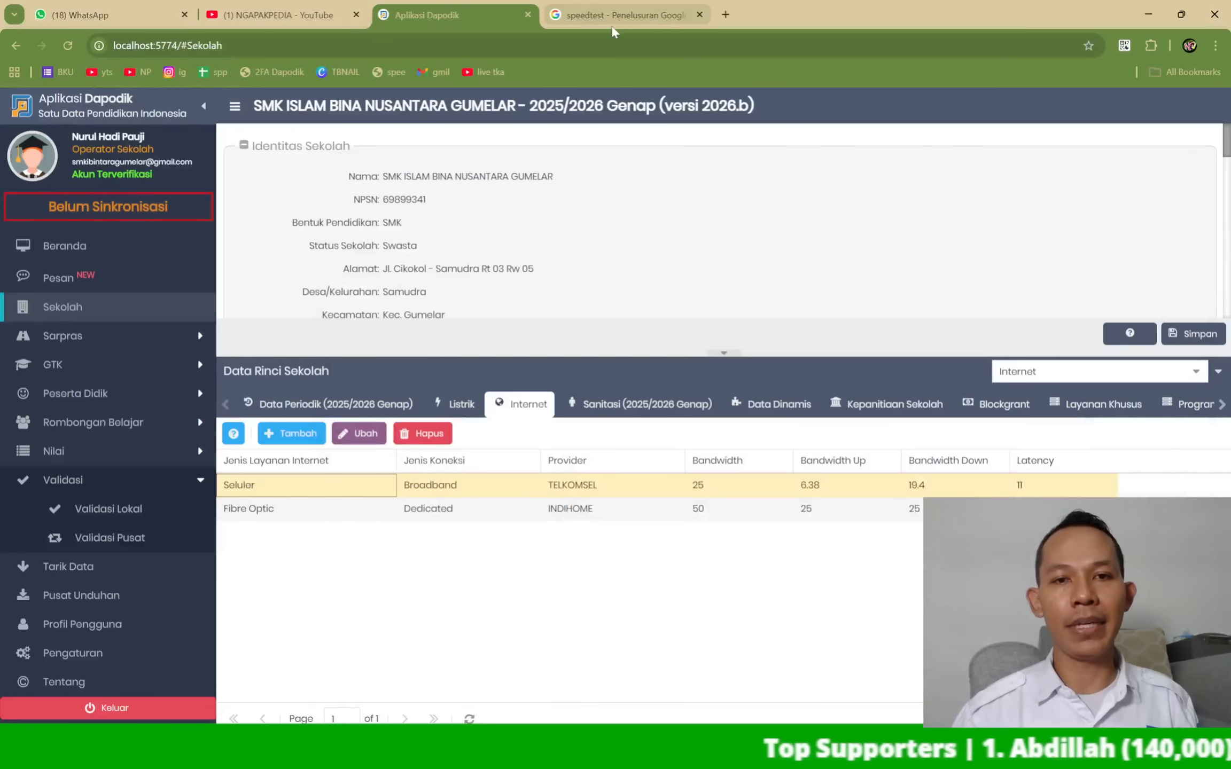
- Search Google for speedtest in its existing page and run Google's internet speed test
click(620, 14)
click(556, 47)
text(SPEE)
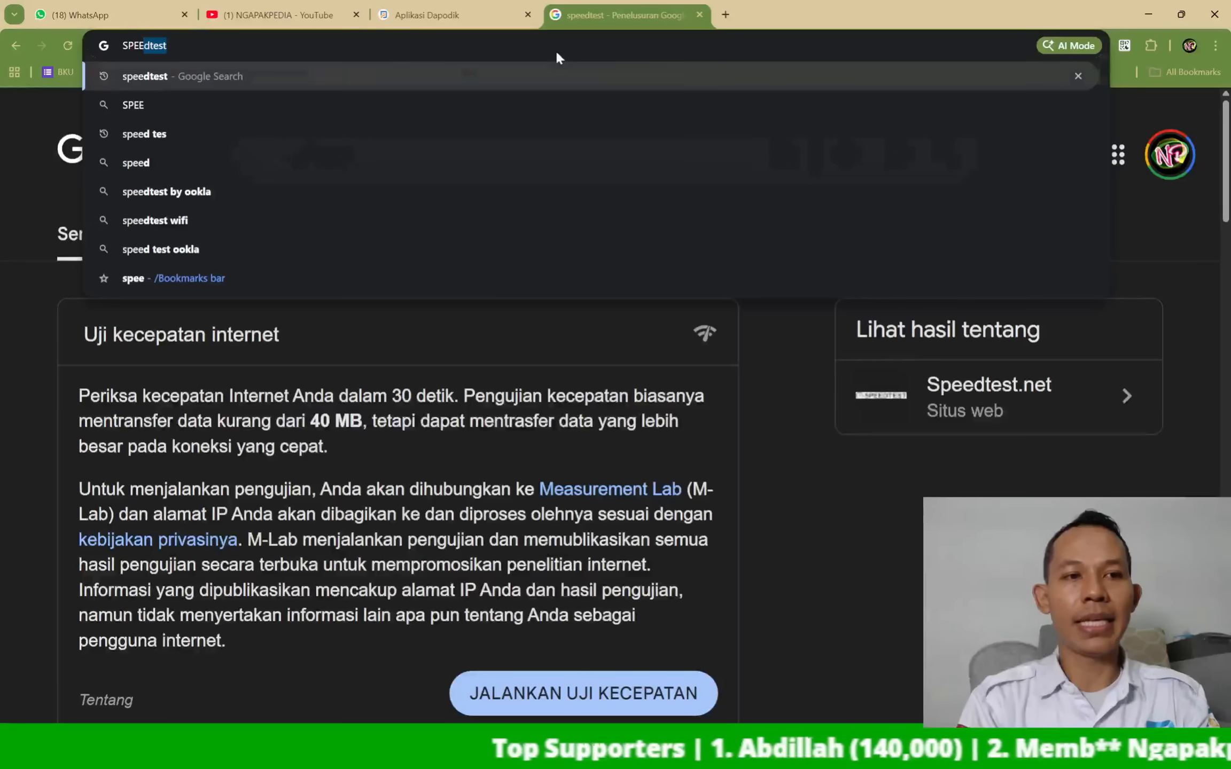
key(Return)
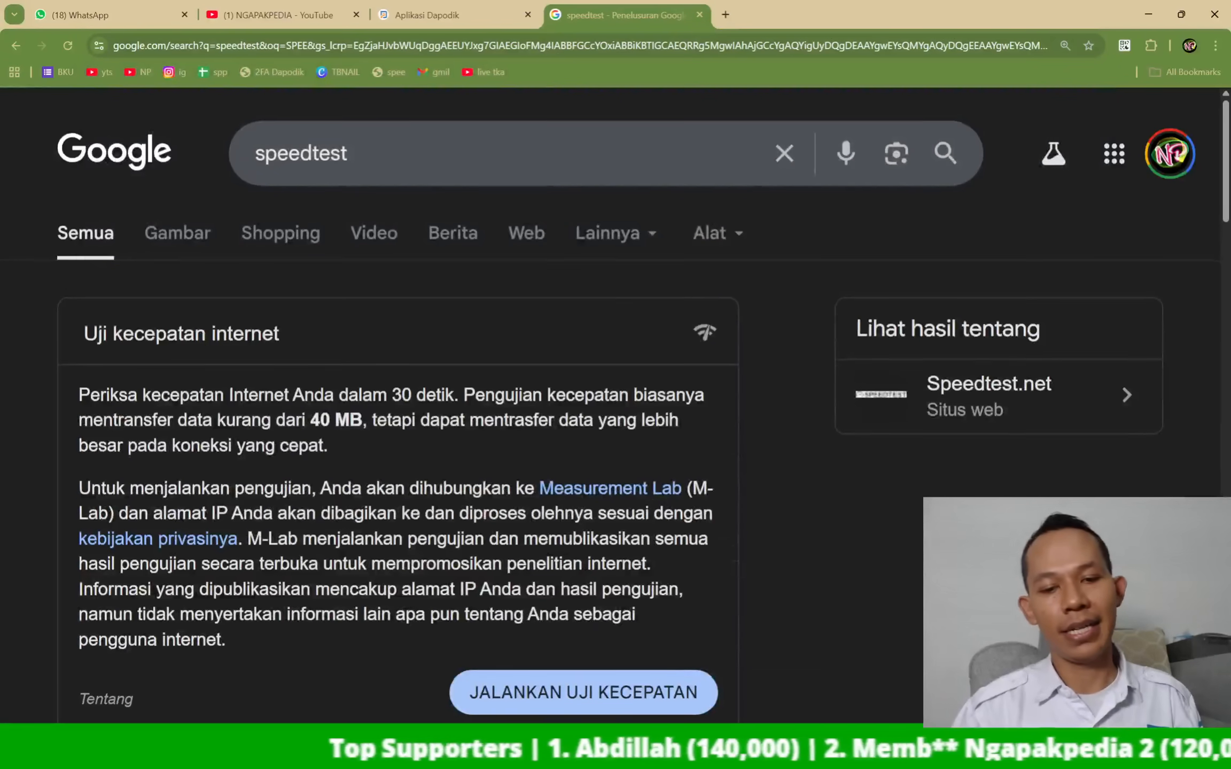
scroll(582, 401, down, 5)
click(582, 402)
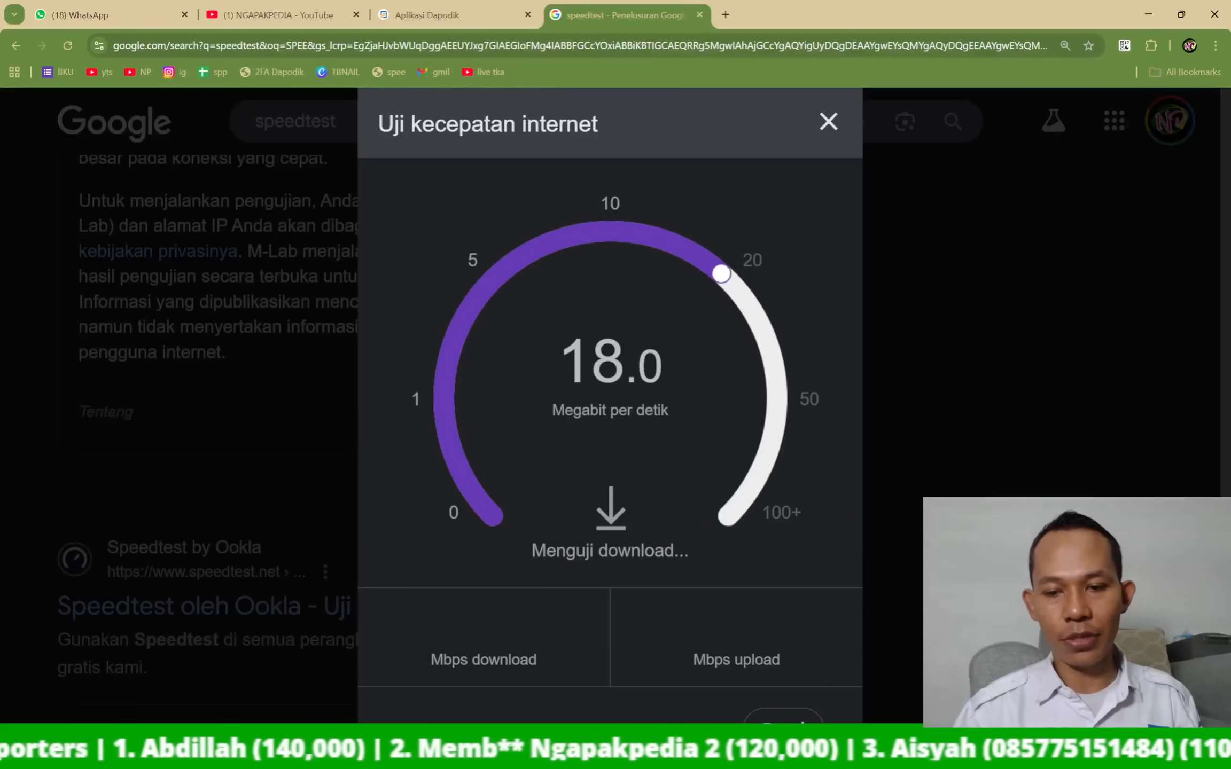
- Review "2. GAGAL SIMPAN" in the Notepad notes, and append "= SARANKU INSTAL ULANG DAPODIK" to "3. TIDAK ADA MENU SIMPAN"
key(alt+Tab)
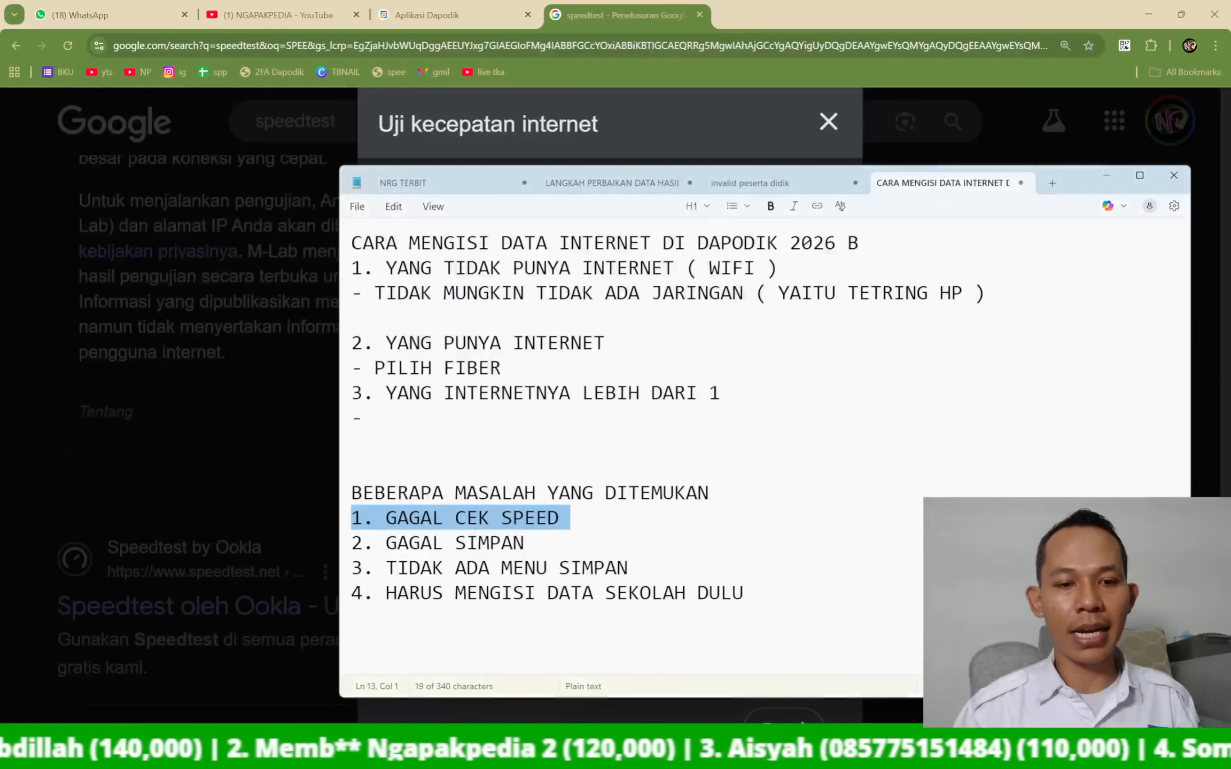
click(346, 547)
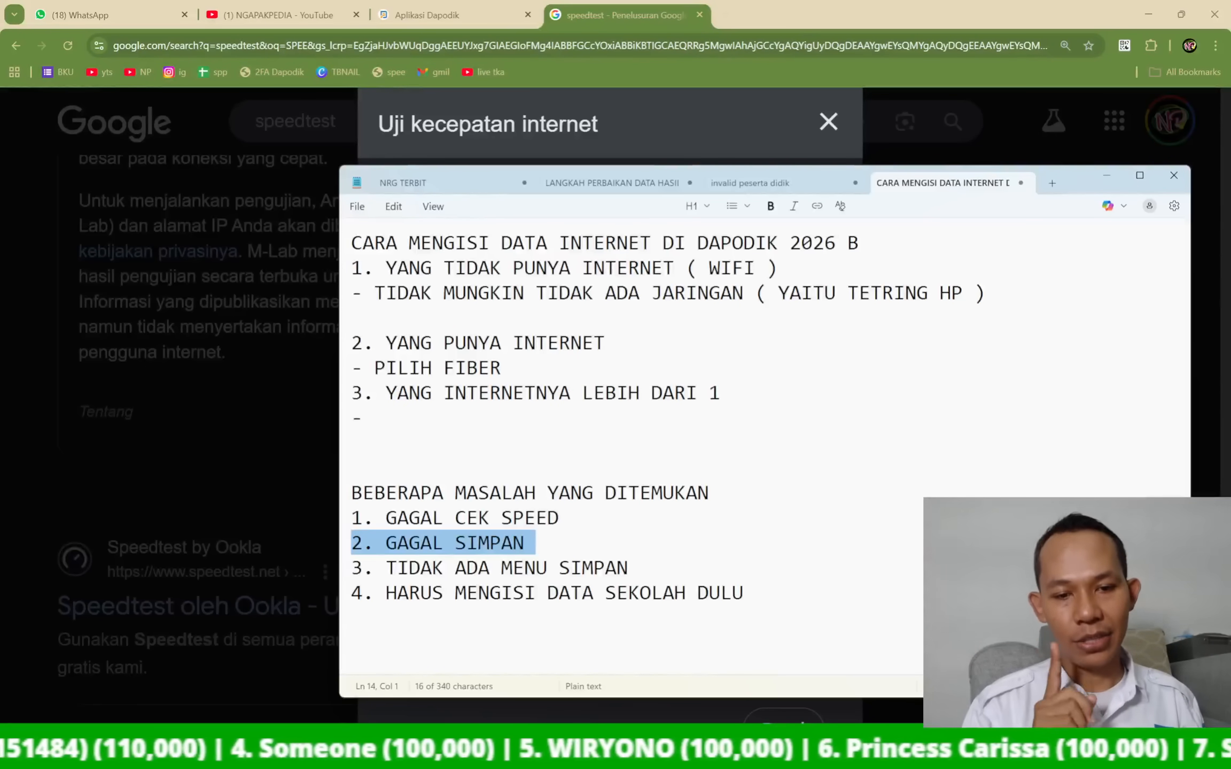
click(642, 560)
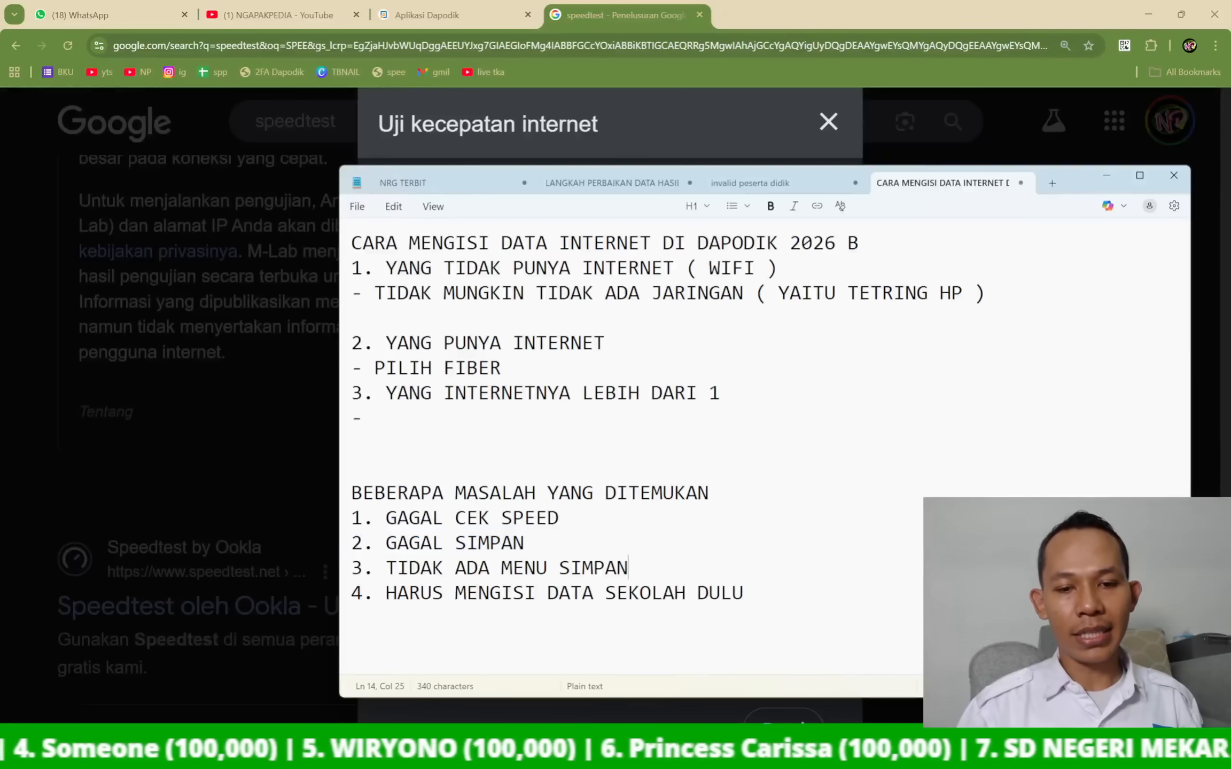
text(= SARAN)
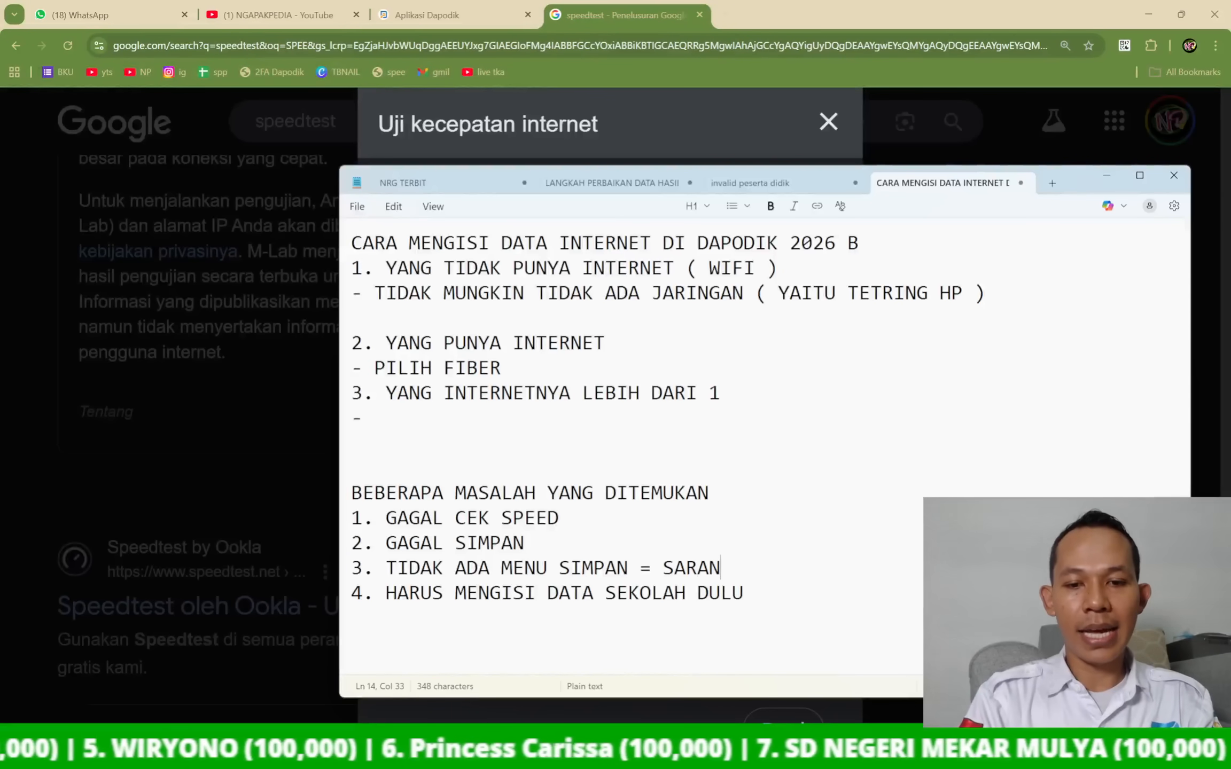
text(KU INSTAL ULANG DAPODIK)
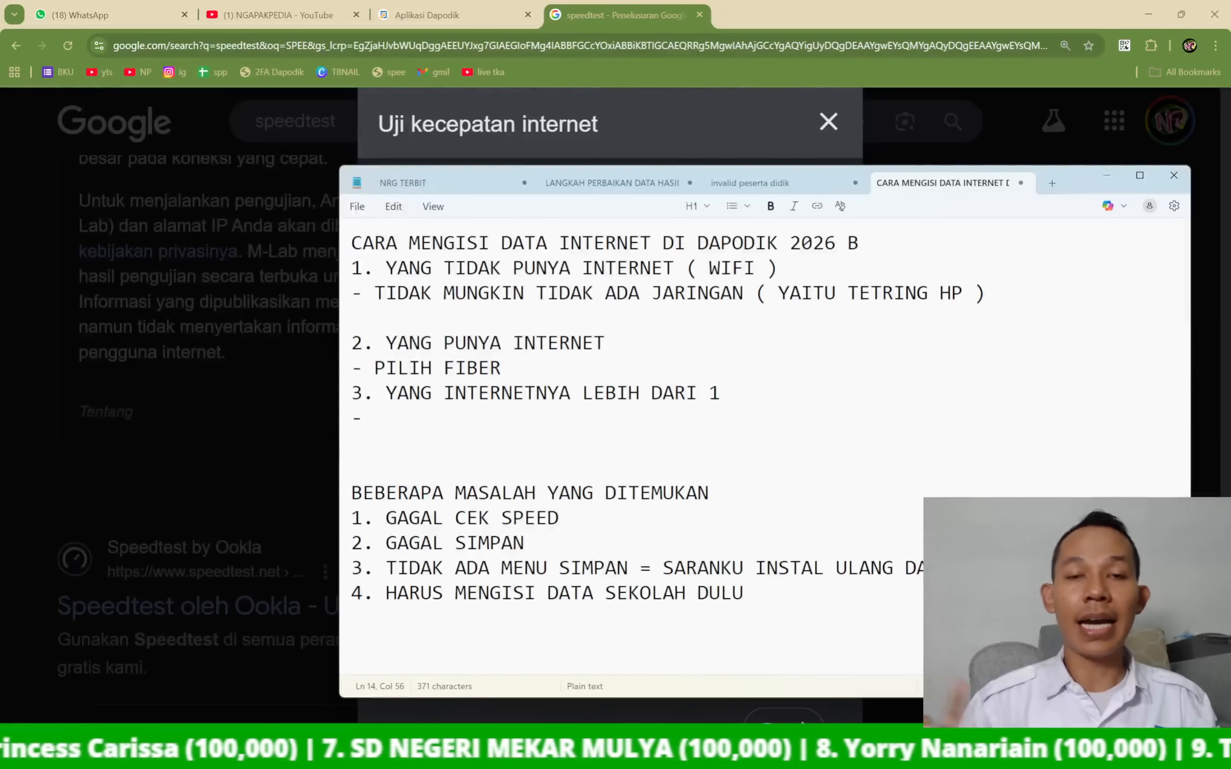
- Check the Dapodik Internet page, and extend the Notepad suggestion for problem 3 so it ends with "HISTORI DULU"
click(438, 11)
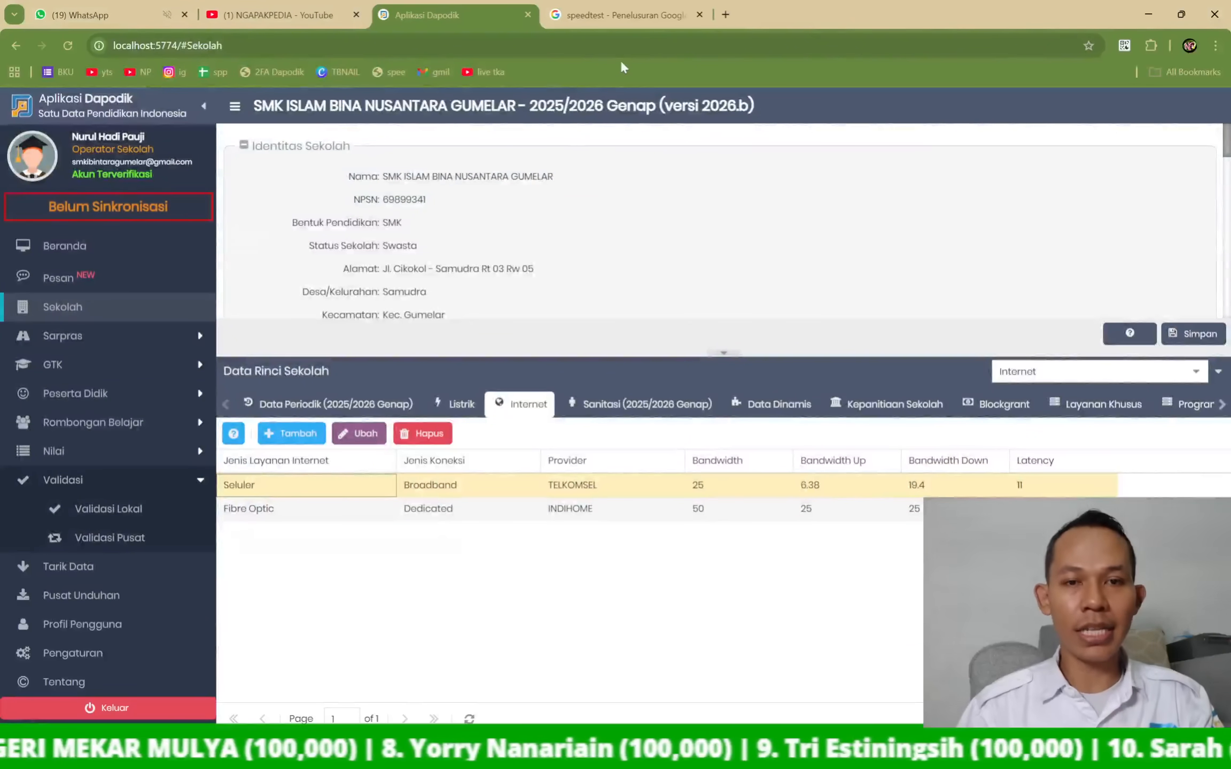
key(alt+Tab)
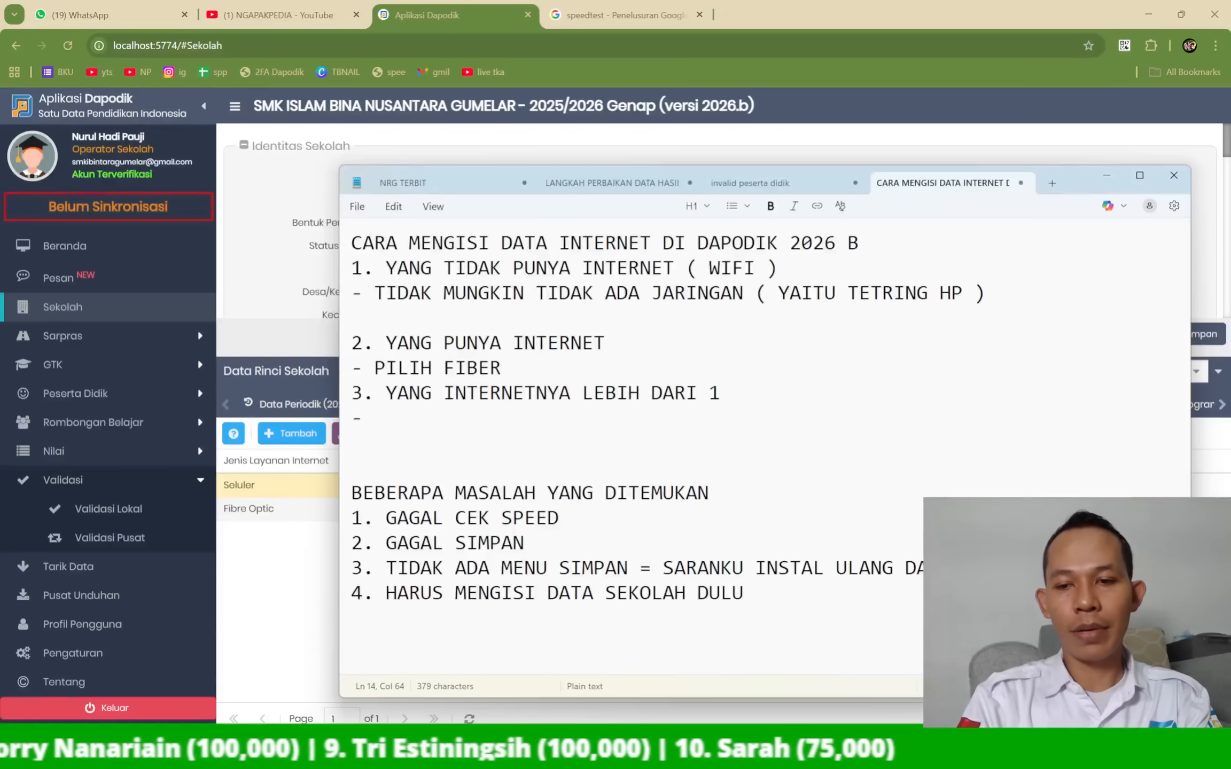
text(026)
text(ORI DULU)
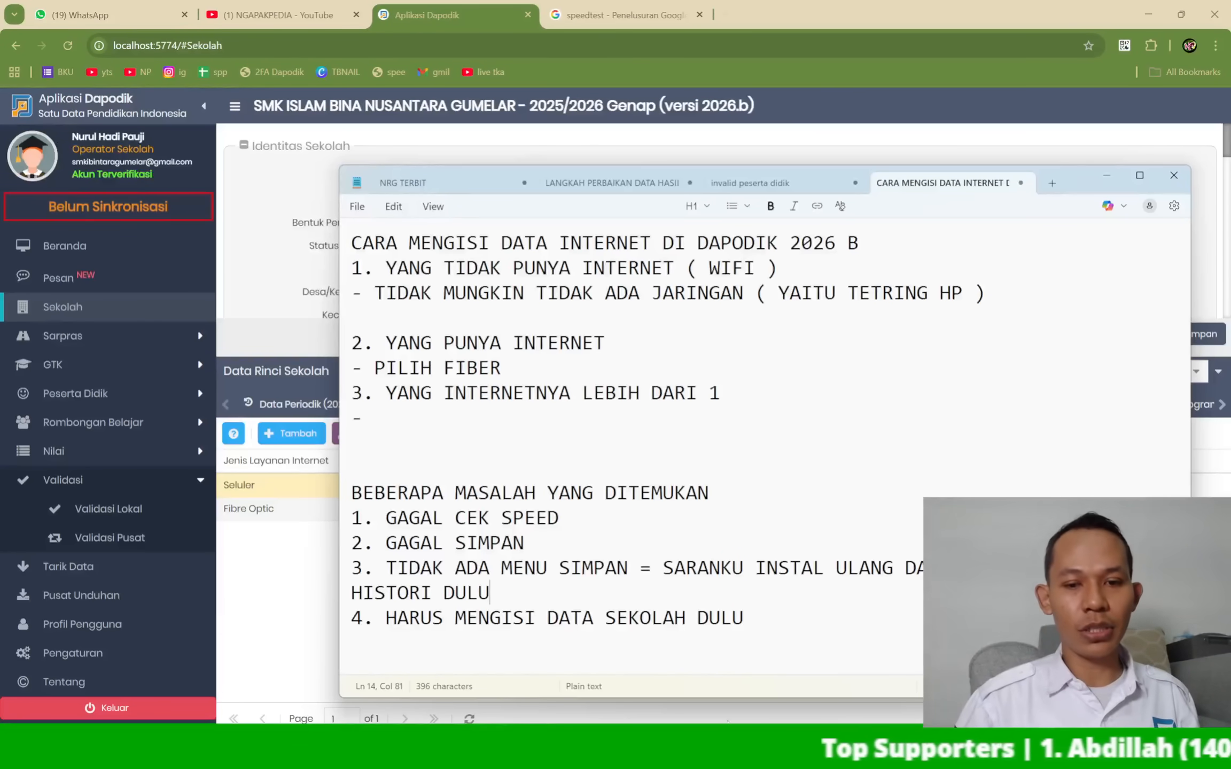
click(744, 619)
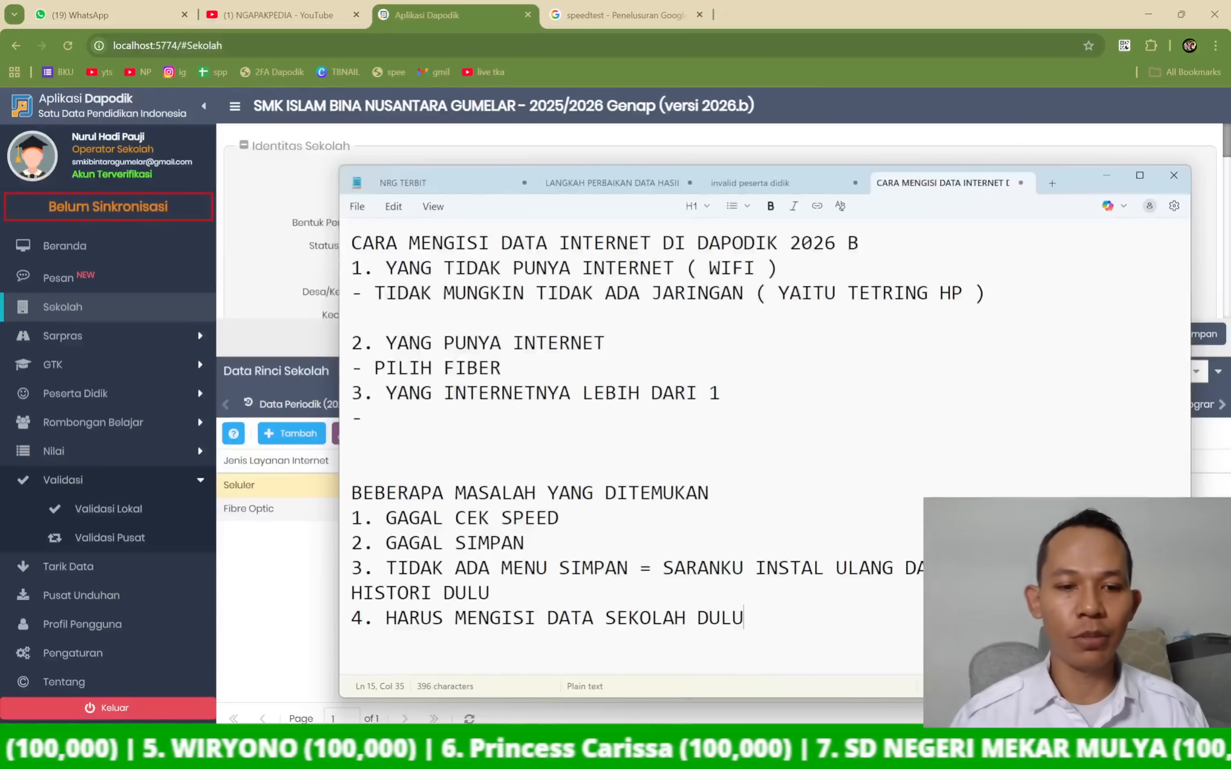
- Return to the Dapodik internet records, then show the live streams on the NGAPAKPEDIA YouTube channel
click(276, 313)
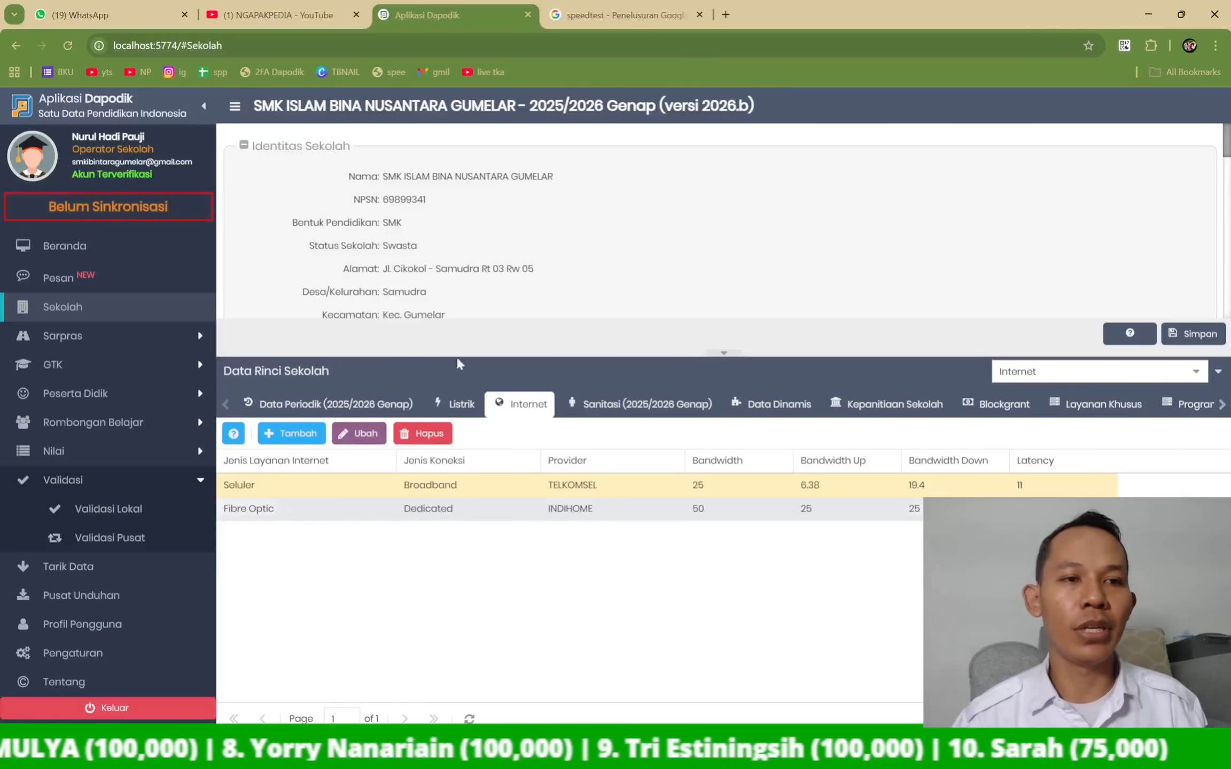
click(278, 15)
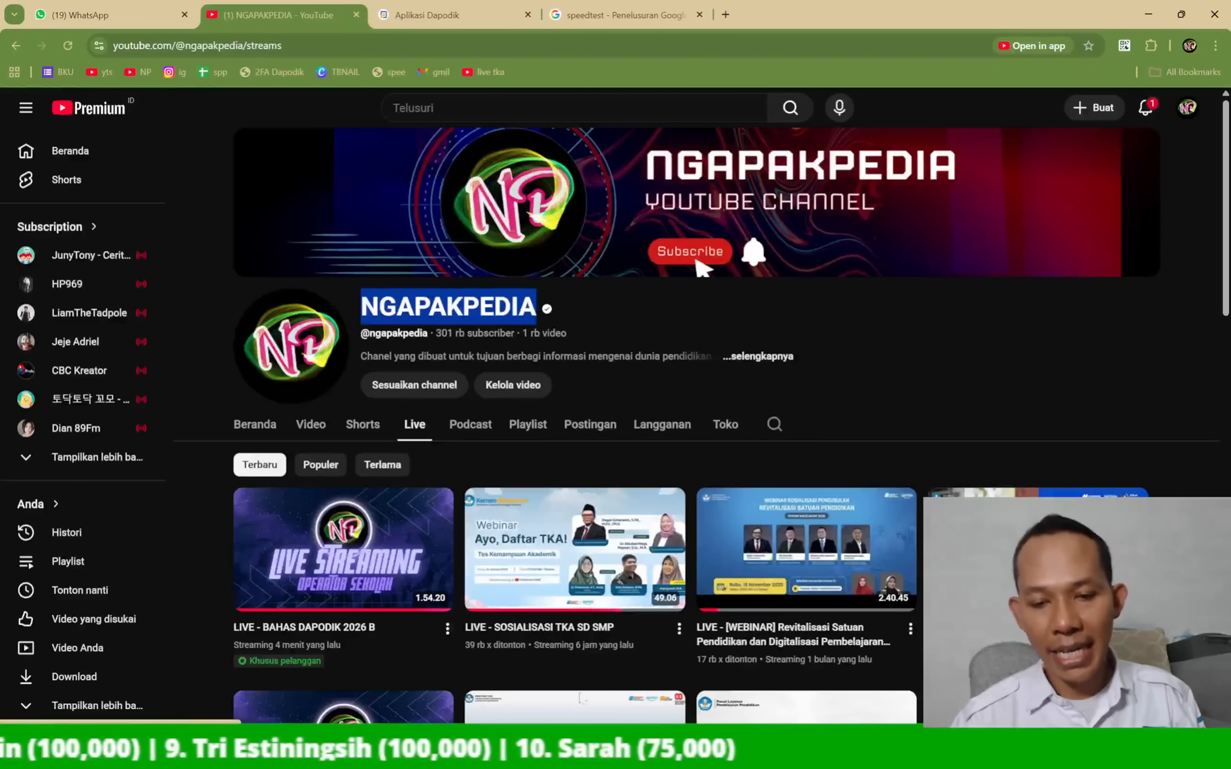
click(915, 752)
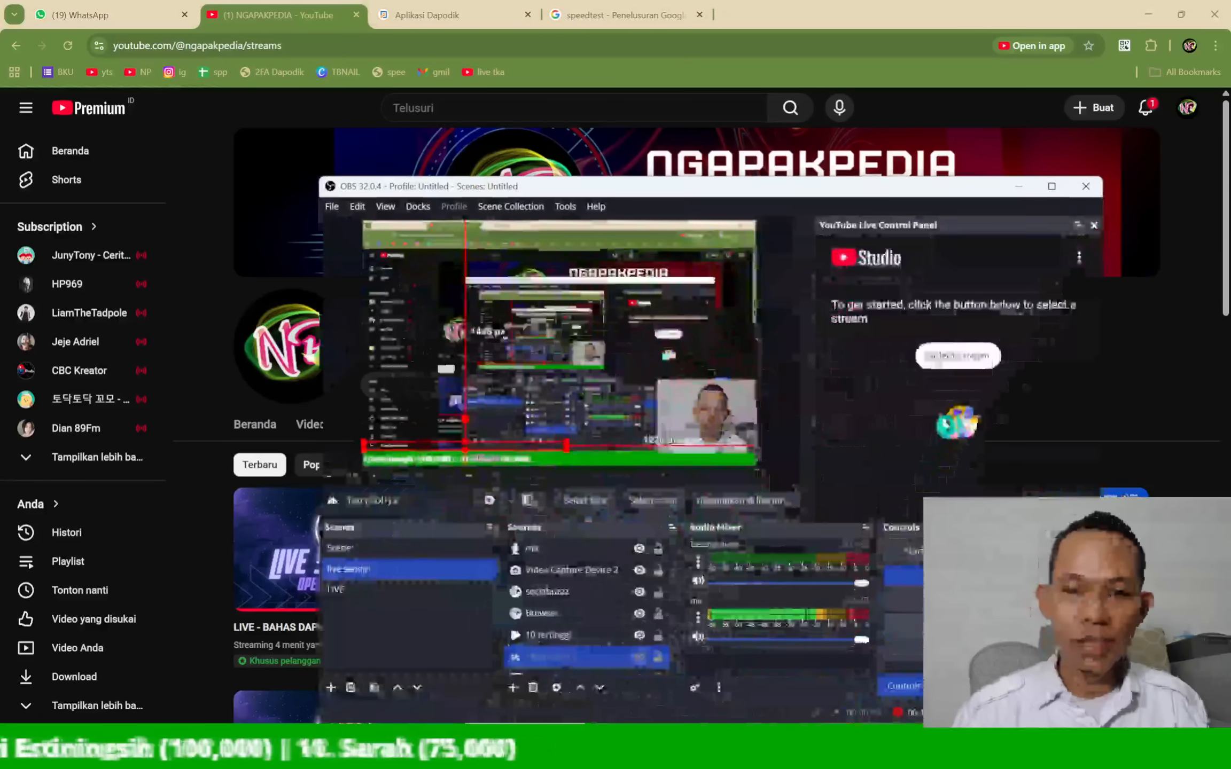